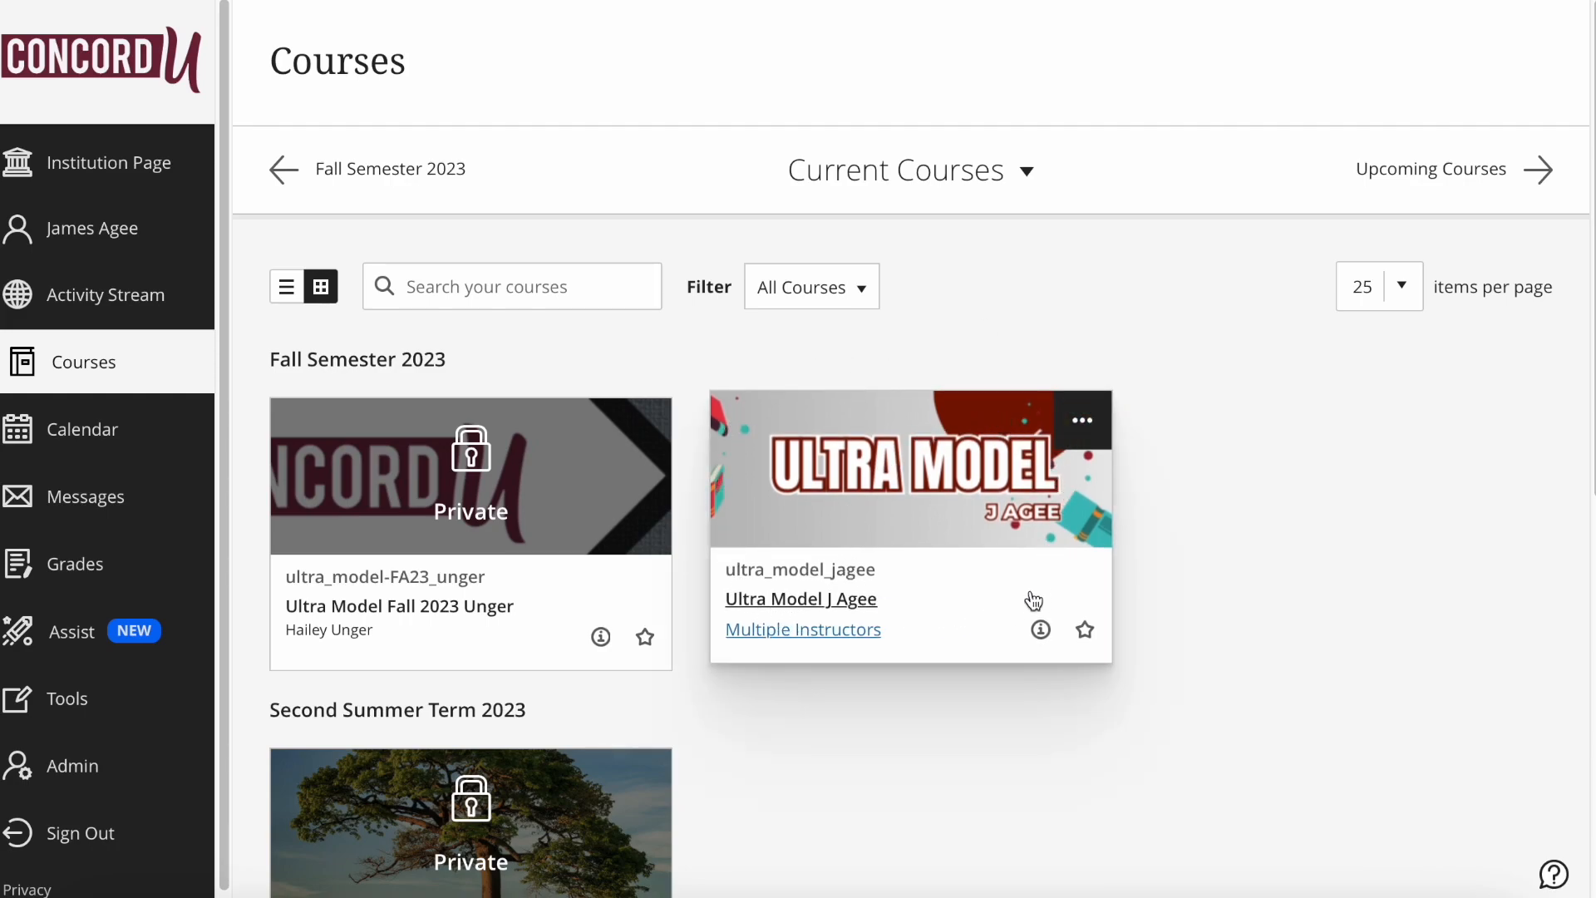
# Step: Open the Ultra Model course that lists multiple instructors and look over its banner and content modules
pyautogui.click(775, 610)
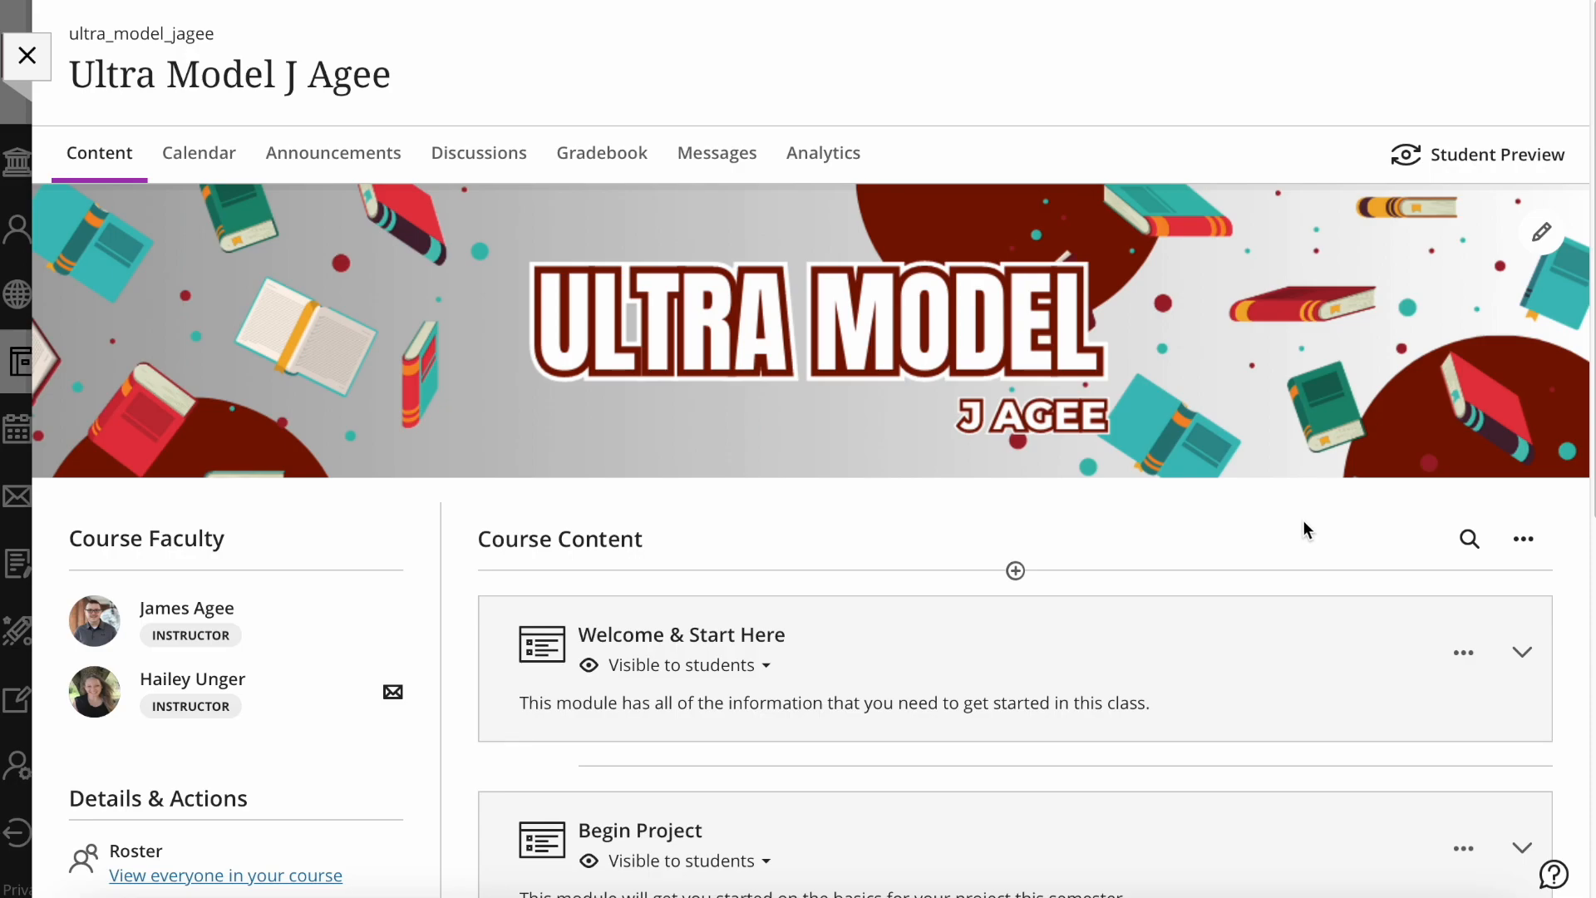
pyautogui.scroll(-5, 1056, 489)
pyautogui.scroll(-1, 1056, 489)
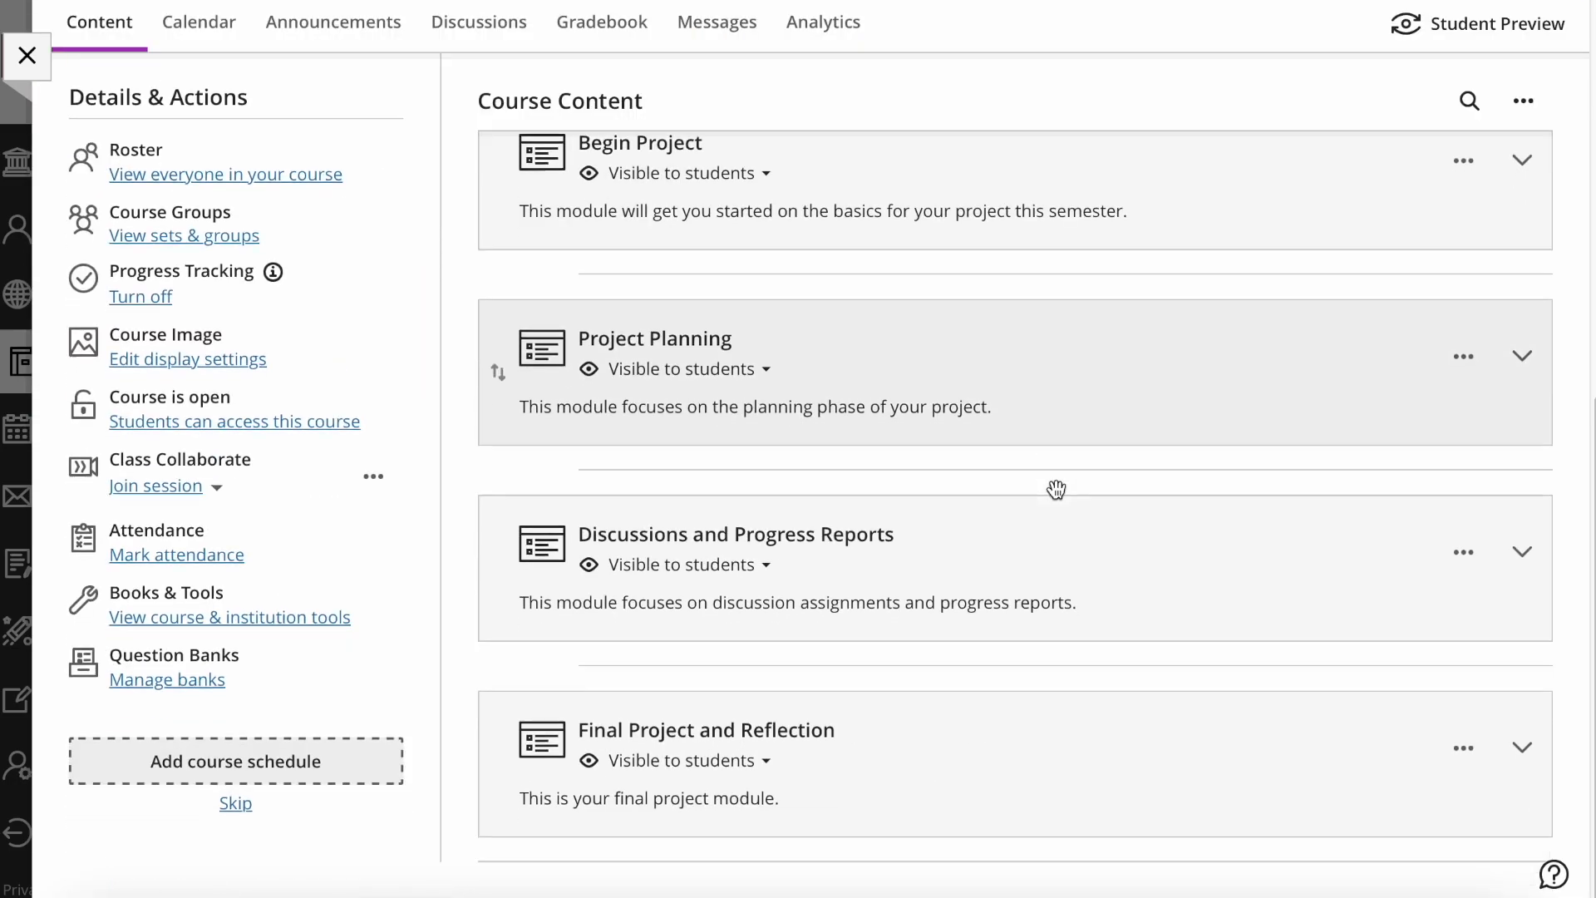
pyautogui.scroll(7, 1055, 487)
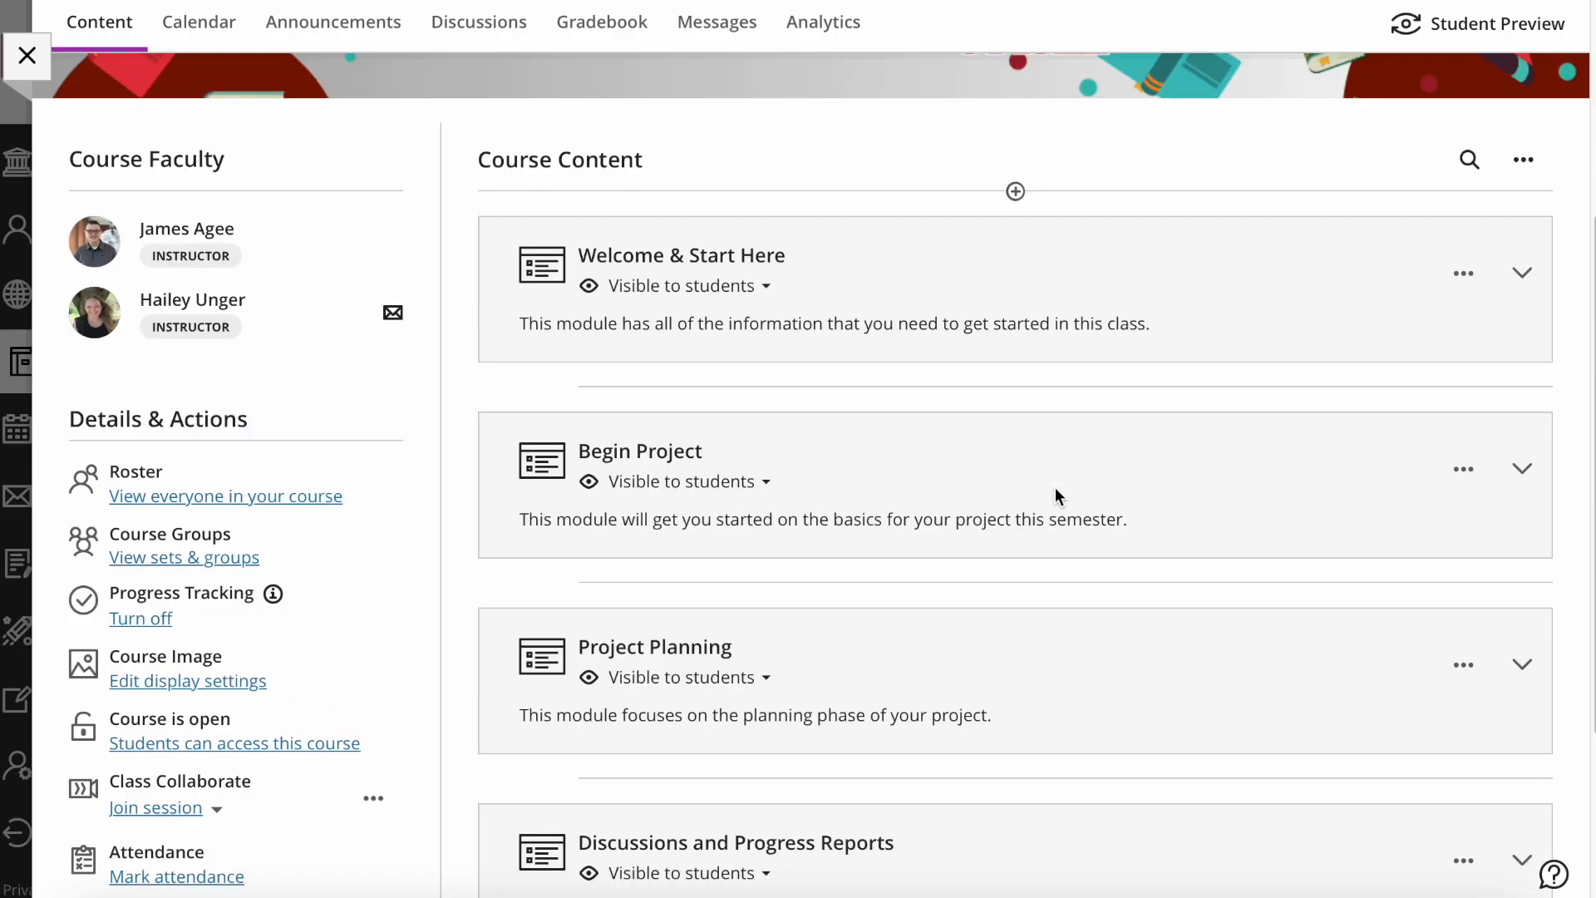
pyautogui.scroll(1, 1054, 488)
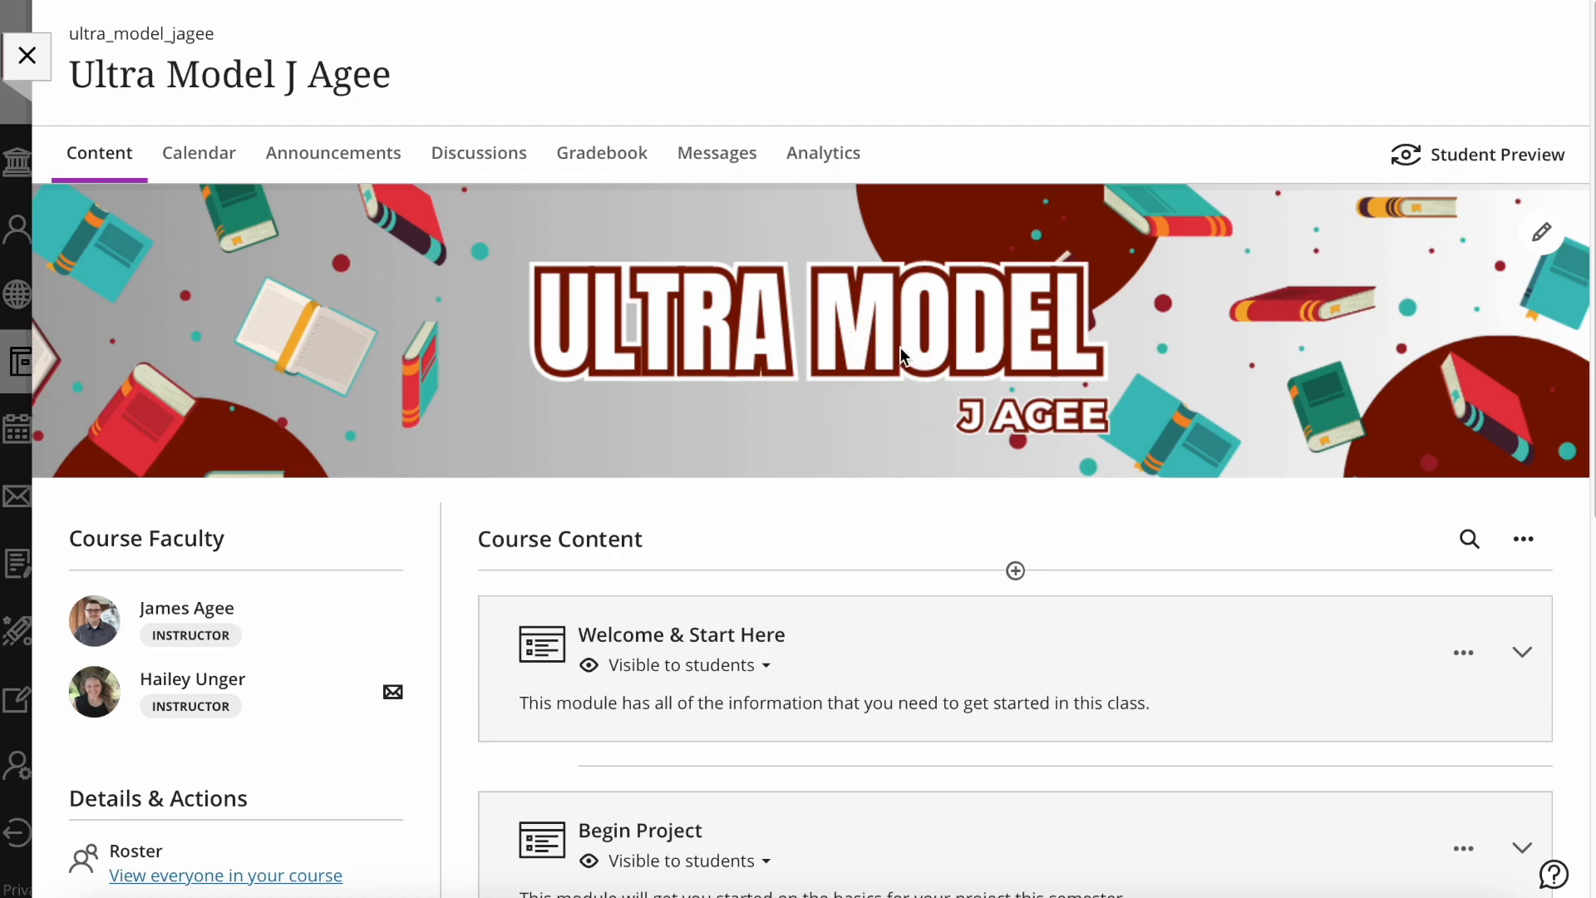
pyautogui.scroll(-1, 730, 472)
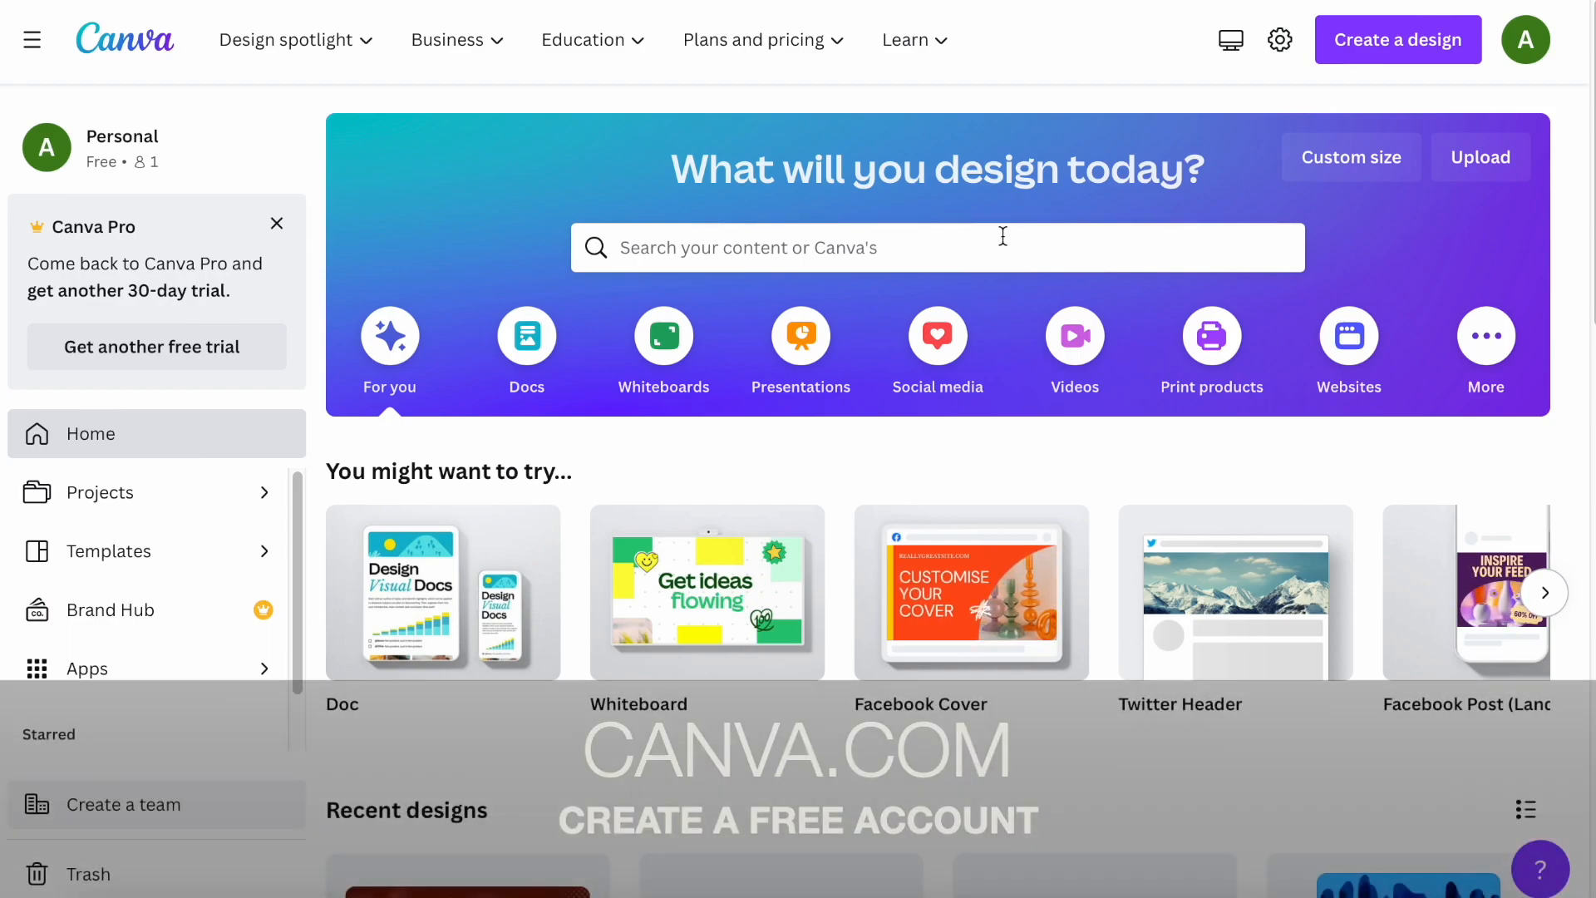
# Step: Switch to Canva and create a new custom-size design of 1200 × 240 px
pyautogui.click(1374, 176)
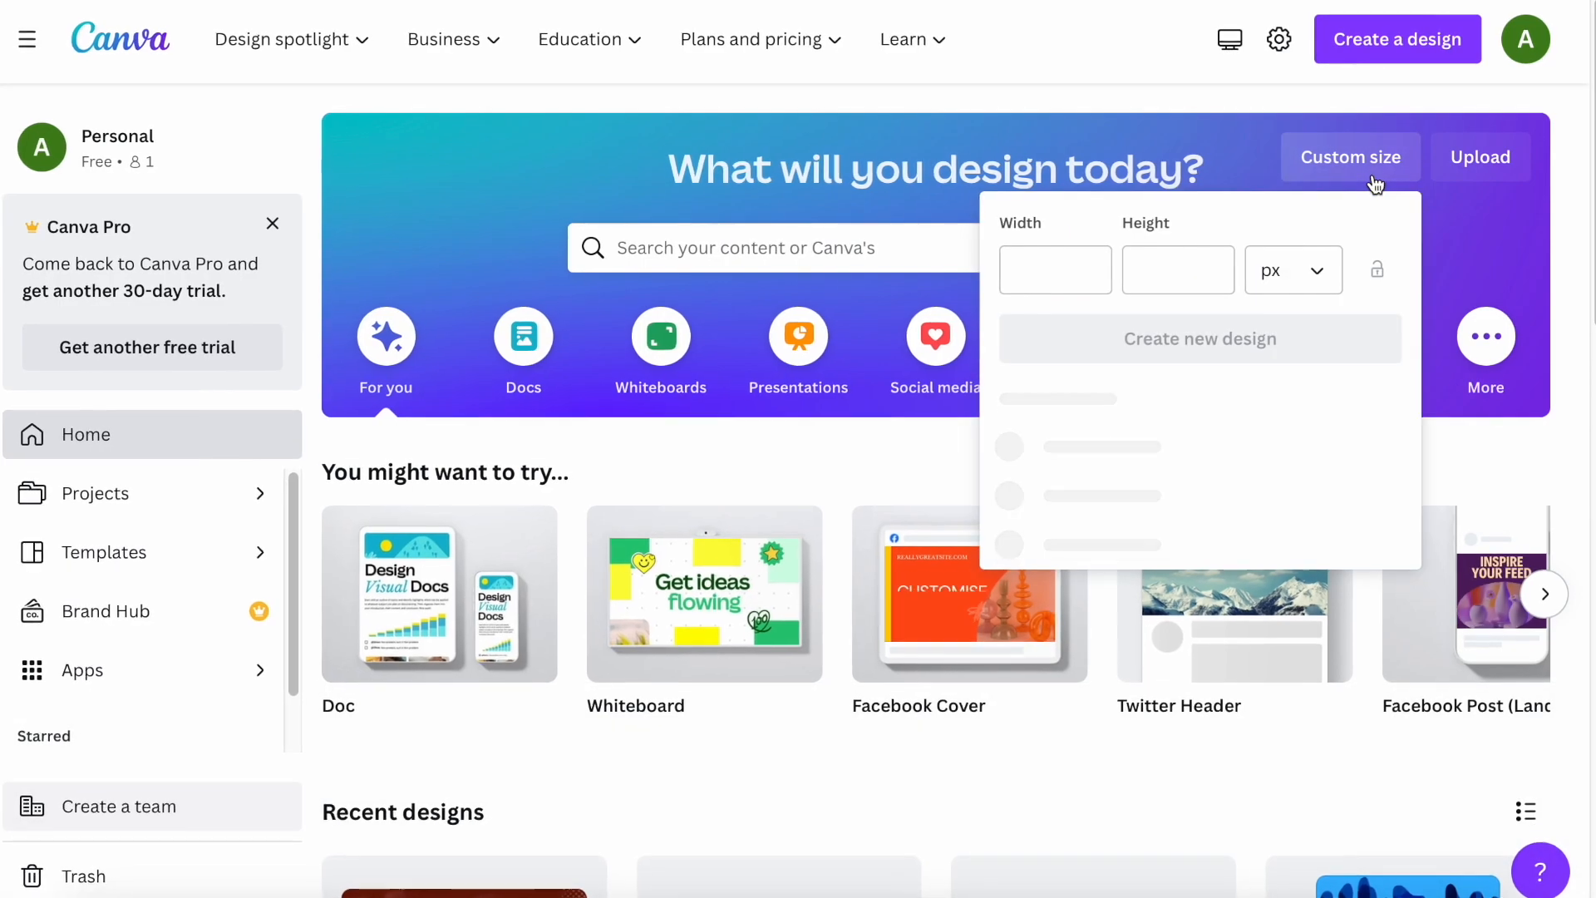
pyautogui.click(996, 271)
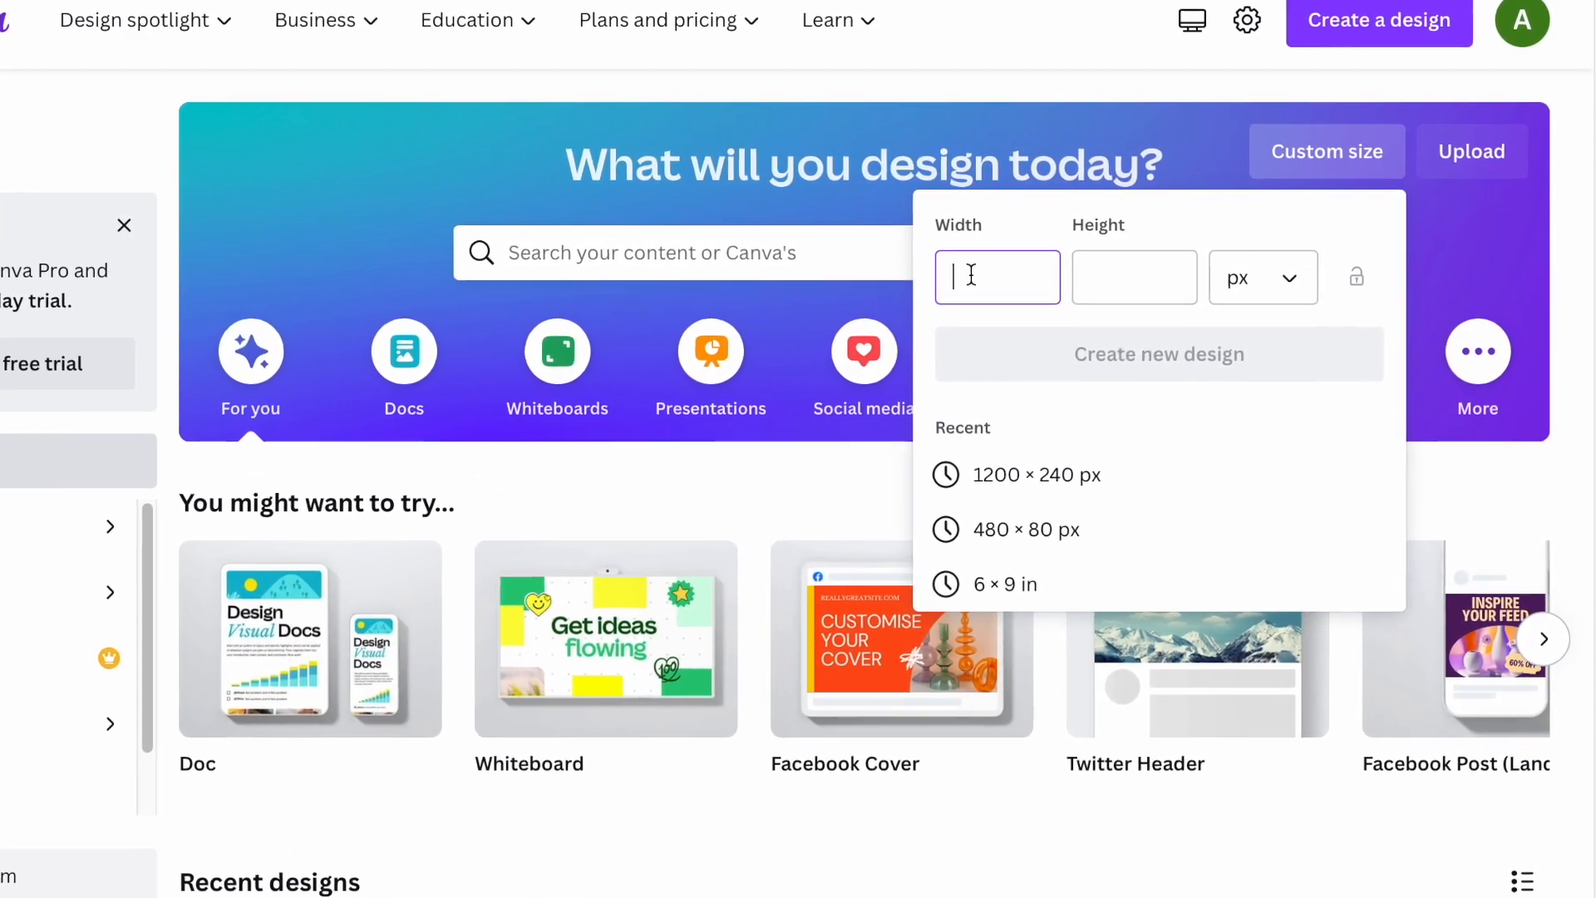
pyautogui.write('1200')
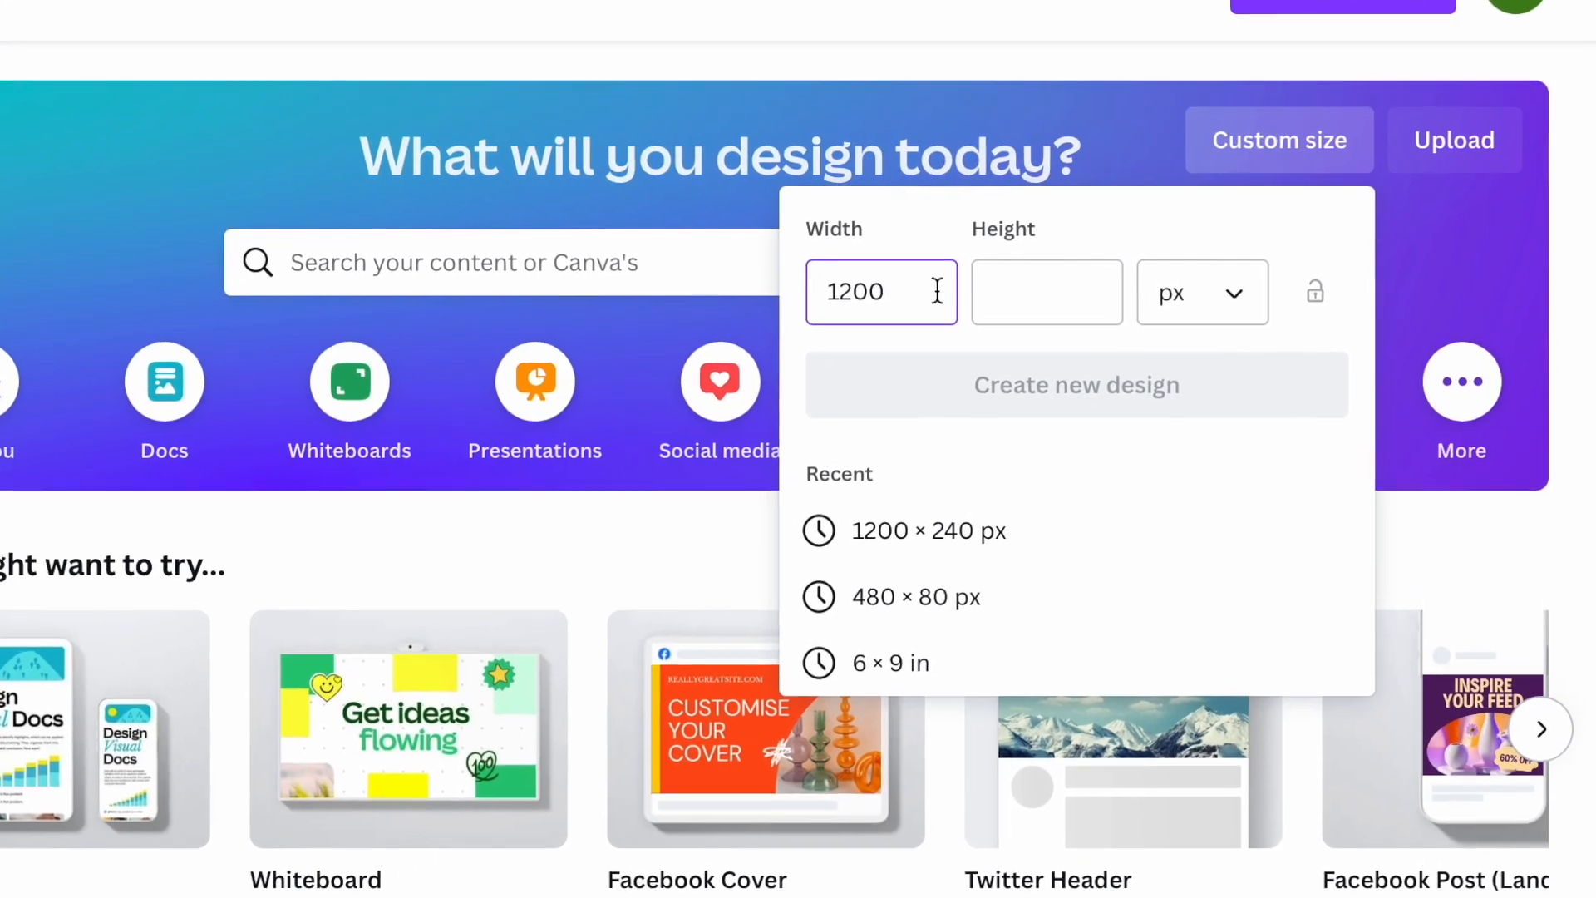
pyautogui.click(1035, 287)
pyautogui.write('240')
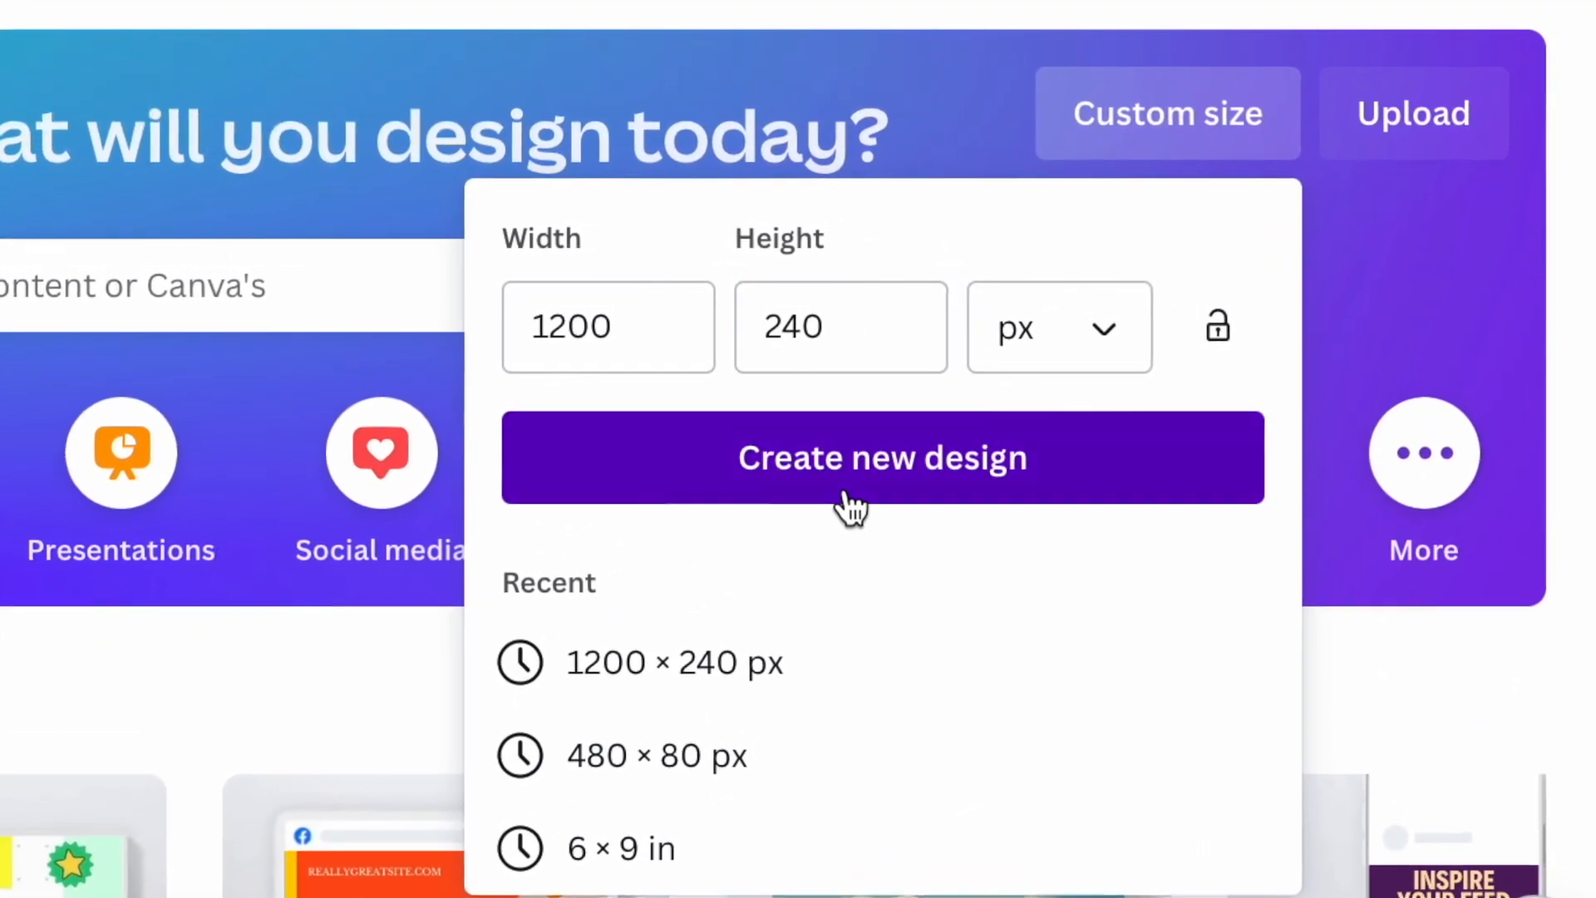
pyautogui.click(847, 495)
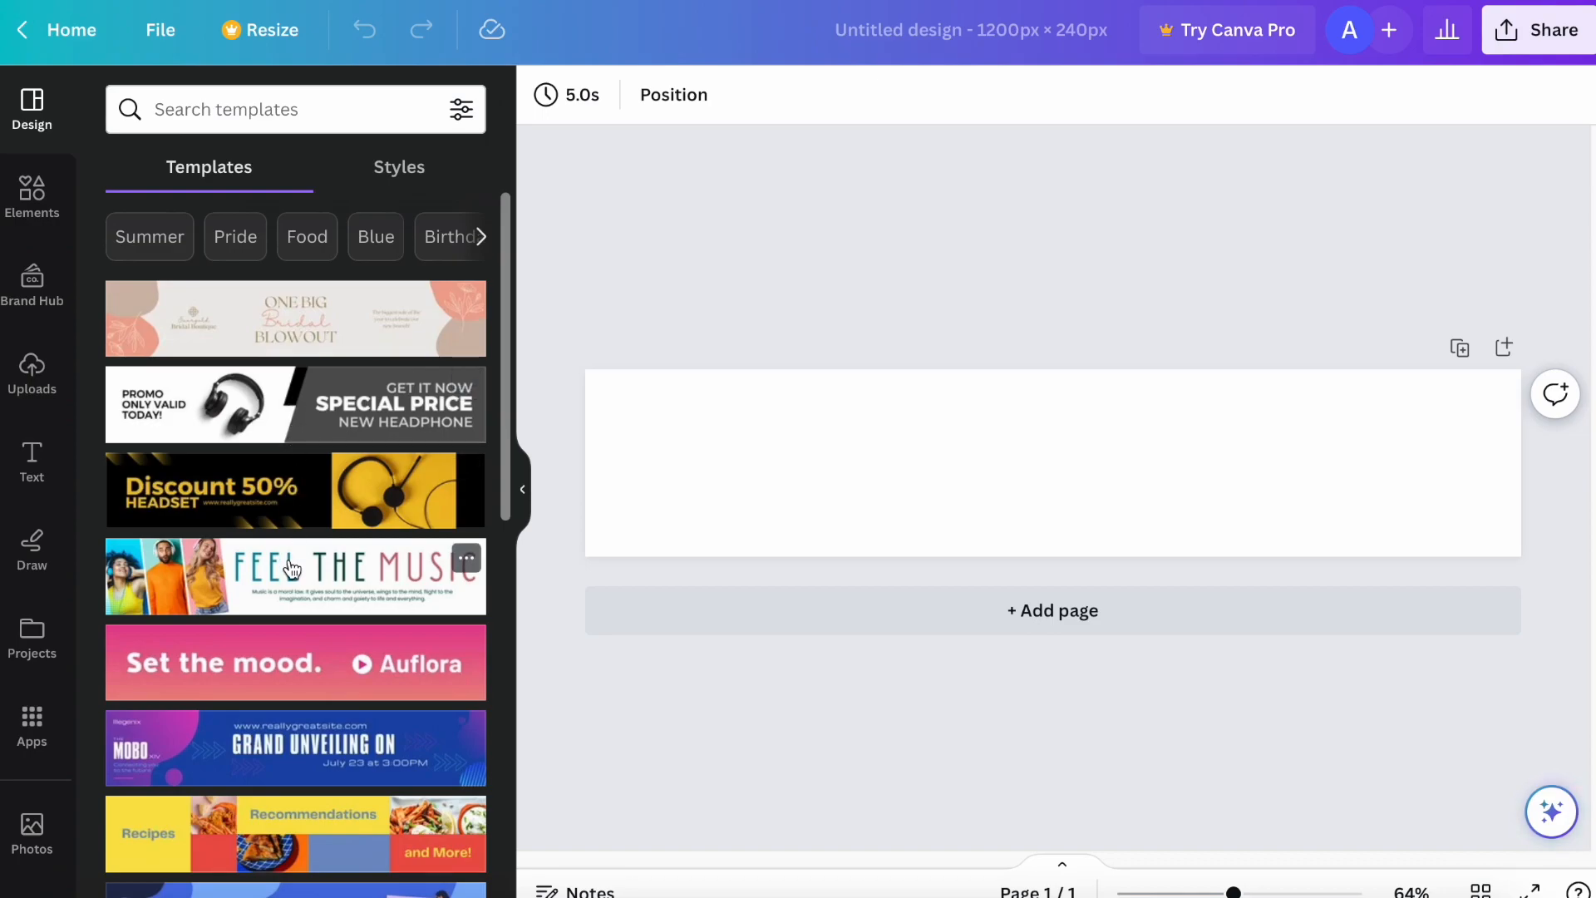
# Step: Browse the banner templates, search them for "red", and apply the red "SPECIAL SALE" template to the blank page
pyautogui.scroll(-3, 291, 577)
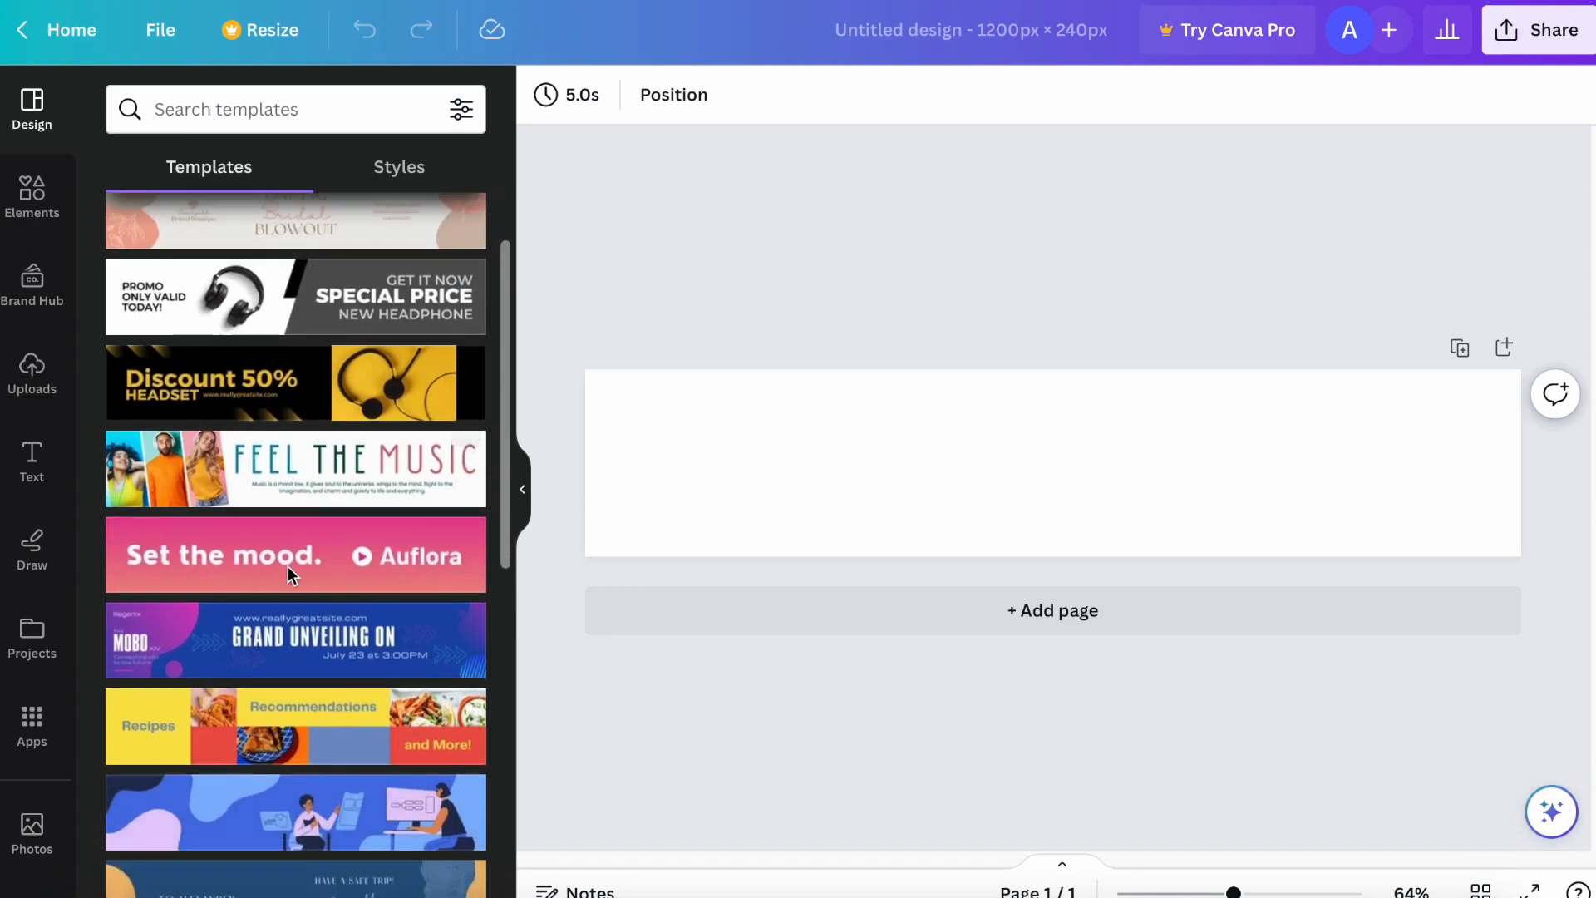
pyautogui.scroll(-9, 289, 572)
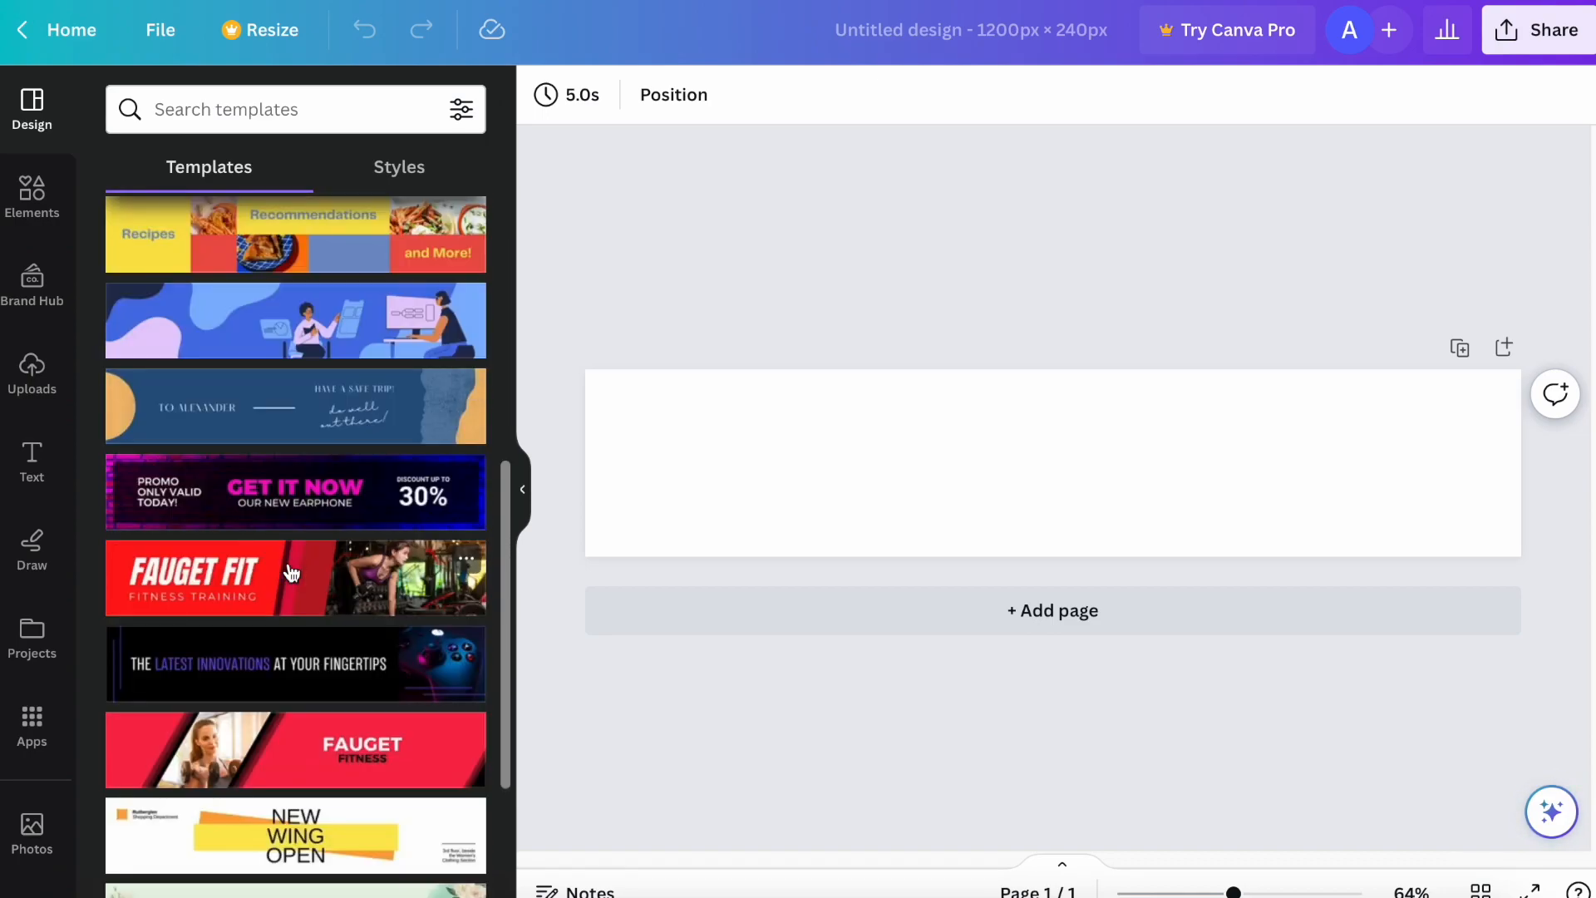
pyautogui.scroll(-3, 289, 572)
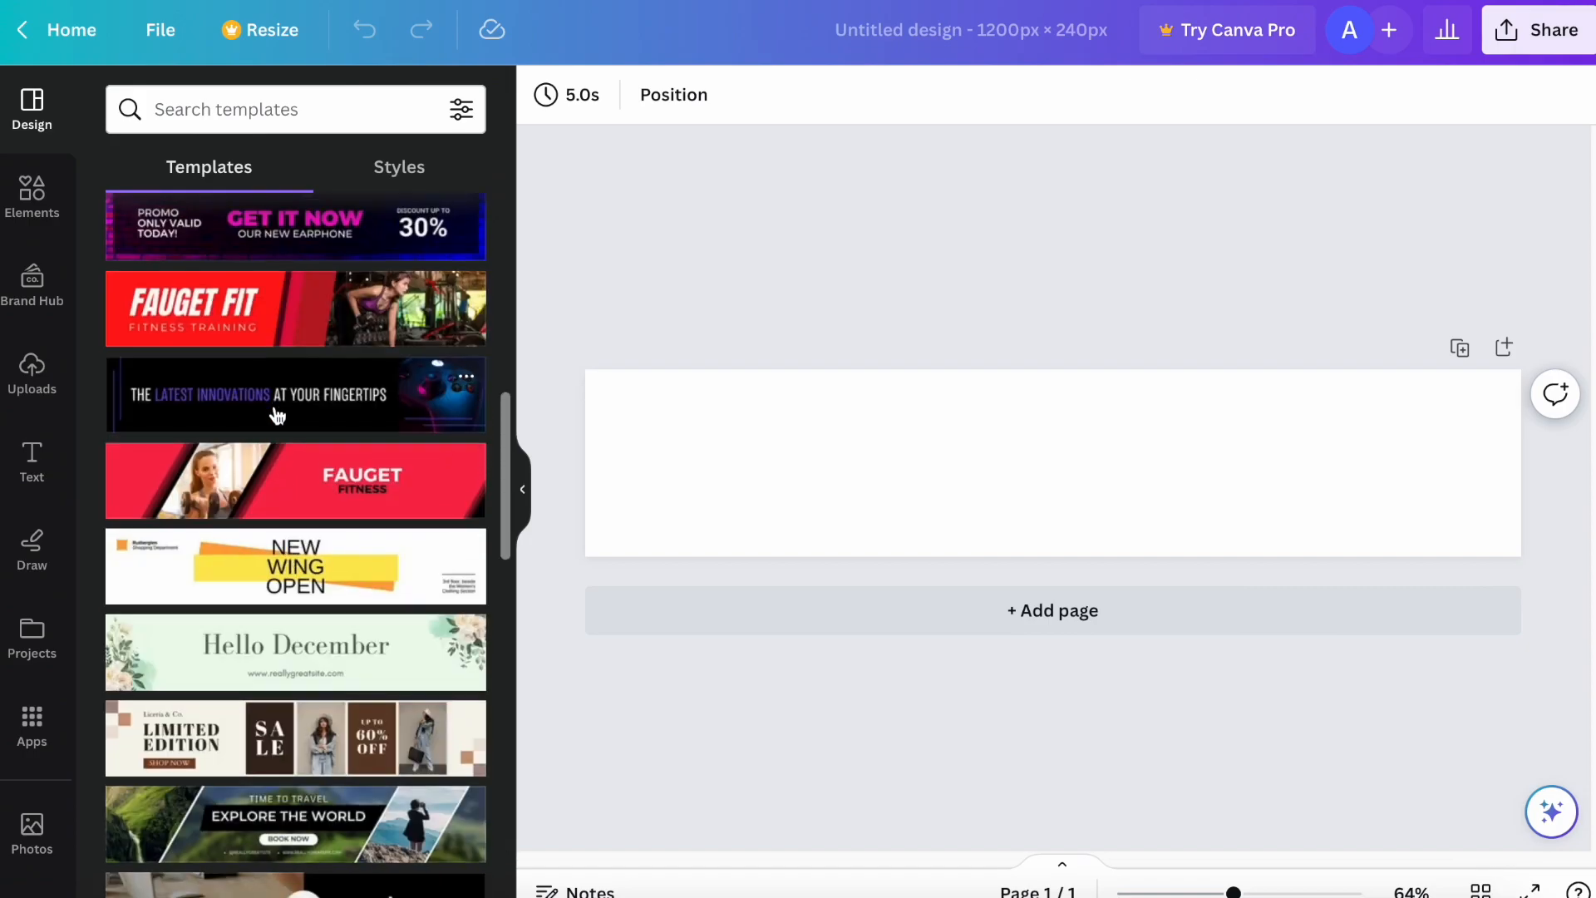
pyautogui.scroll(-2, 278, 416)
pyautogui.scroll(-5, 278, 416)
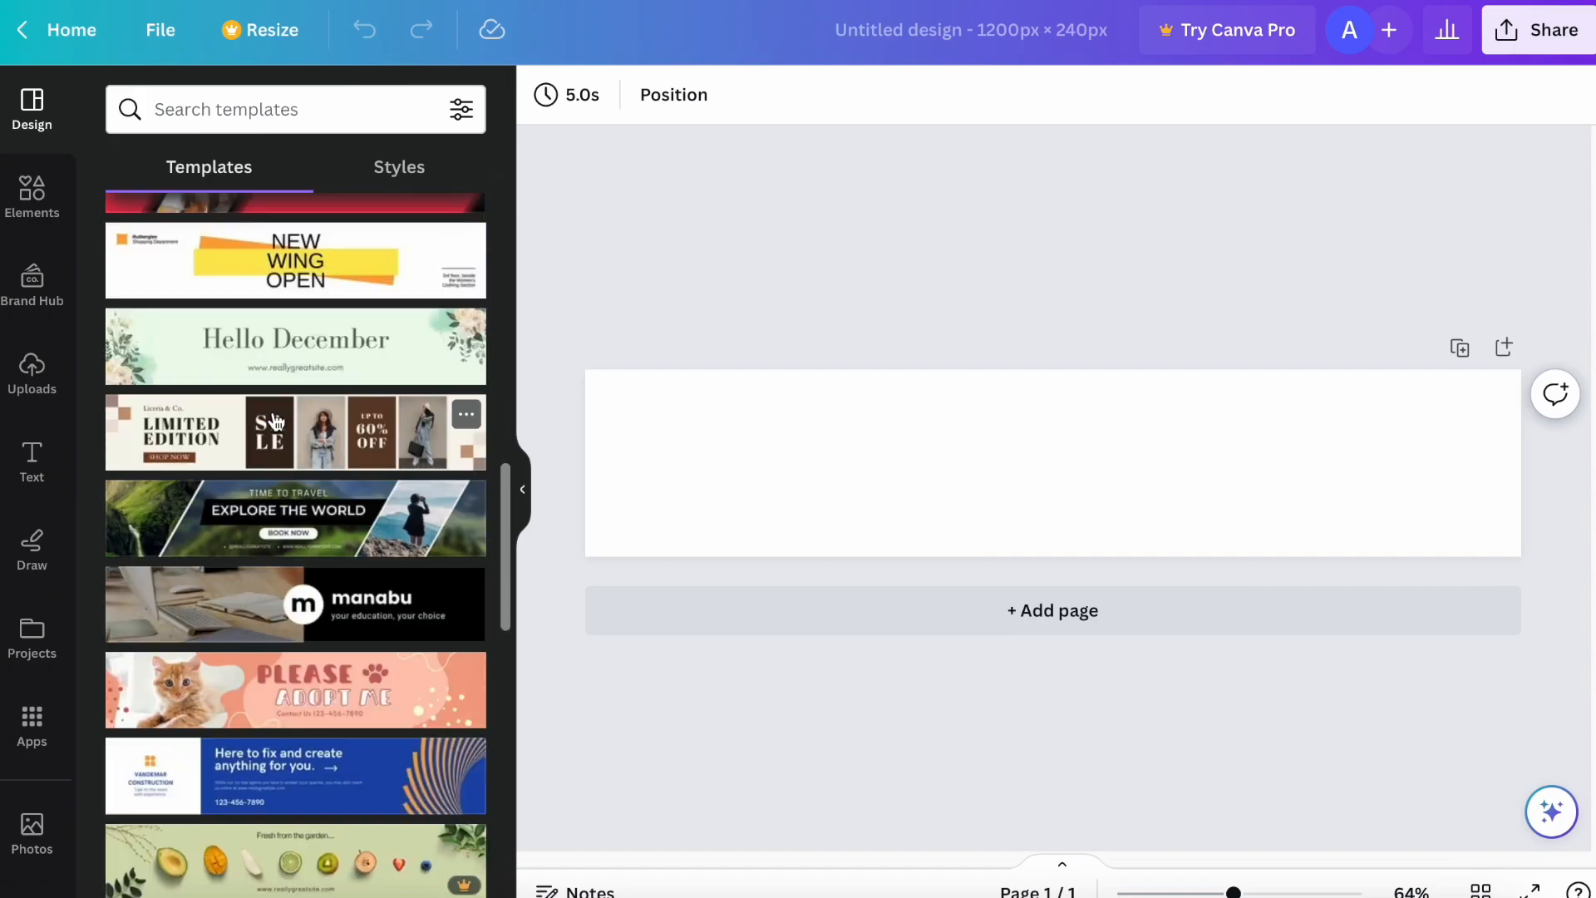
pyautogui.scroll(-8, 273, 419)
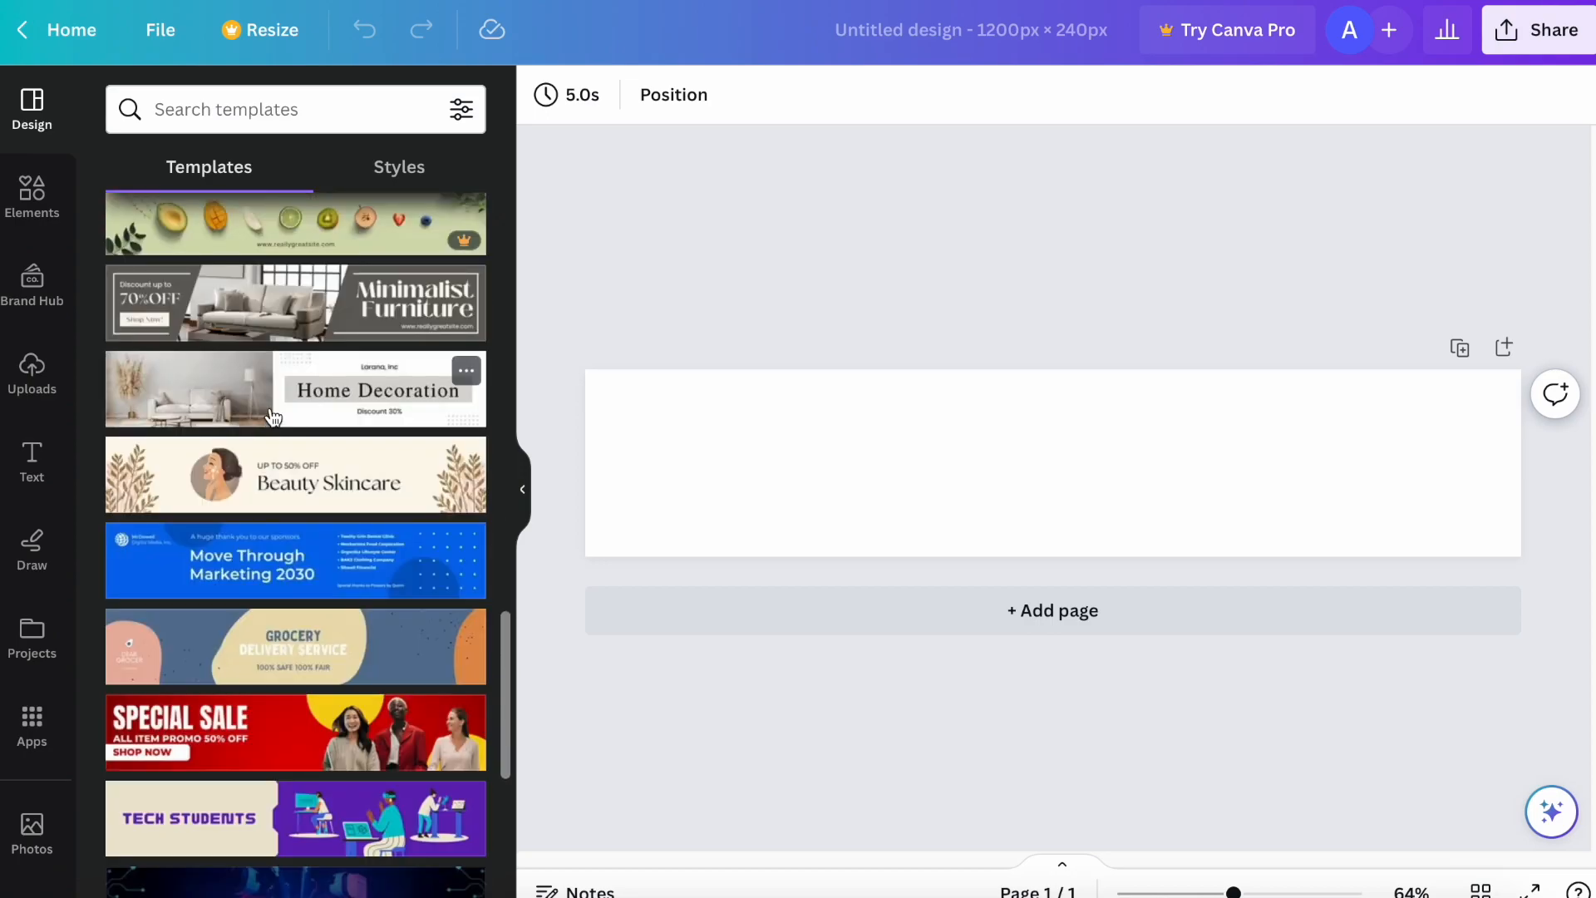
pyautogui.scroll(15, 273, 418)
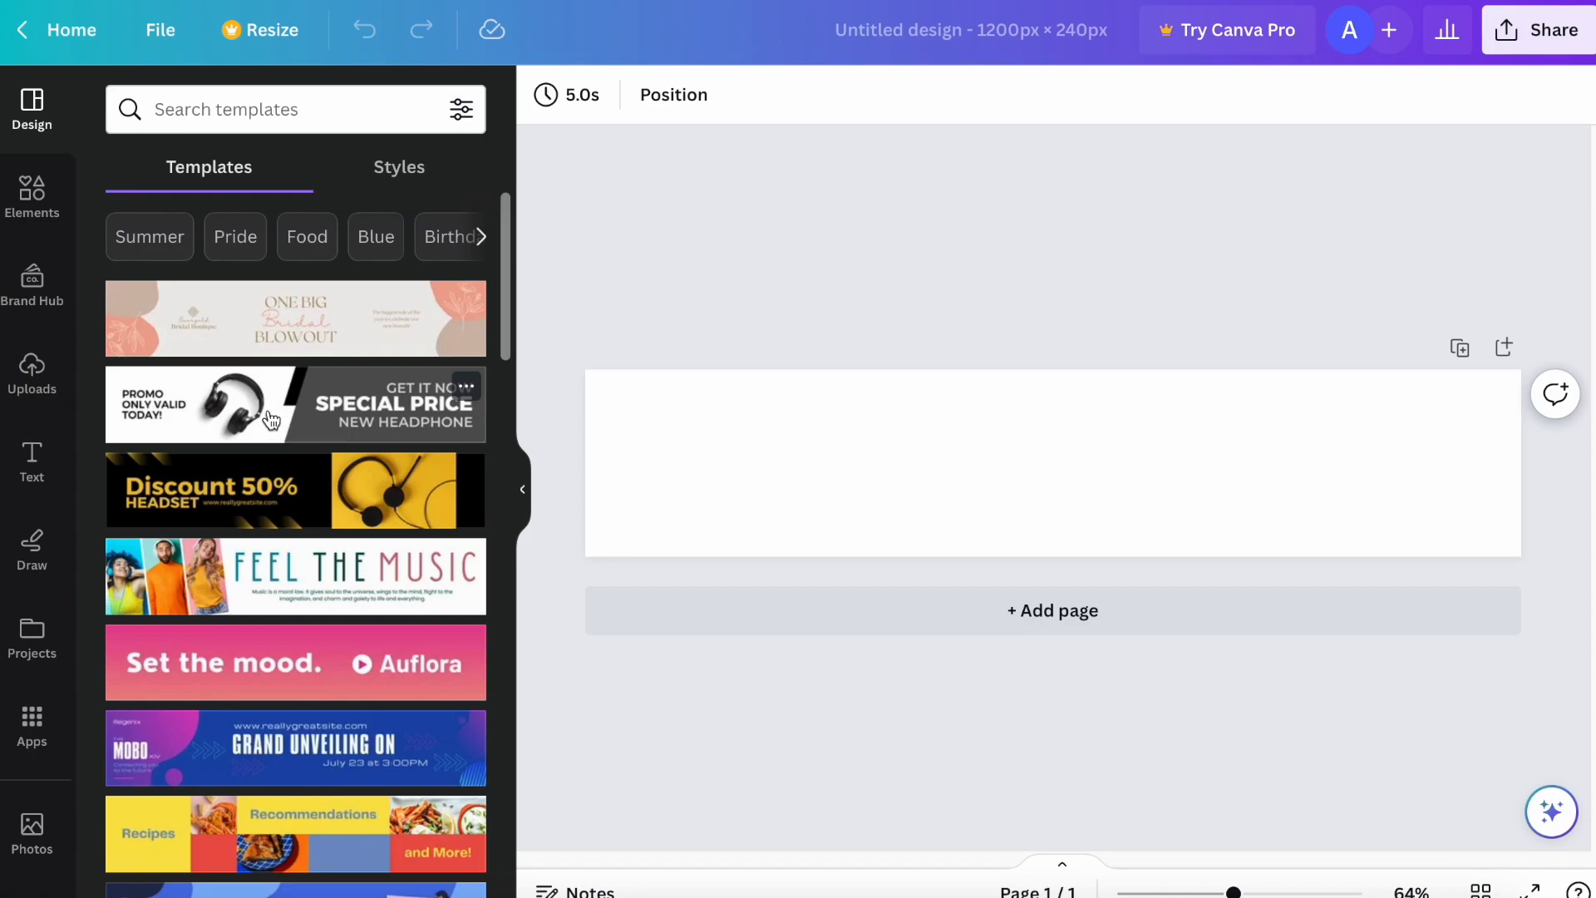
pyautogui.scroll(-6, 270, 418)
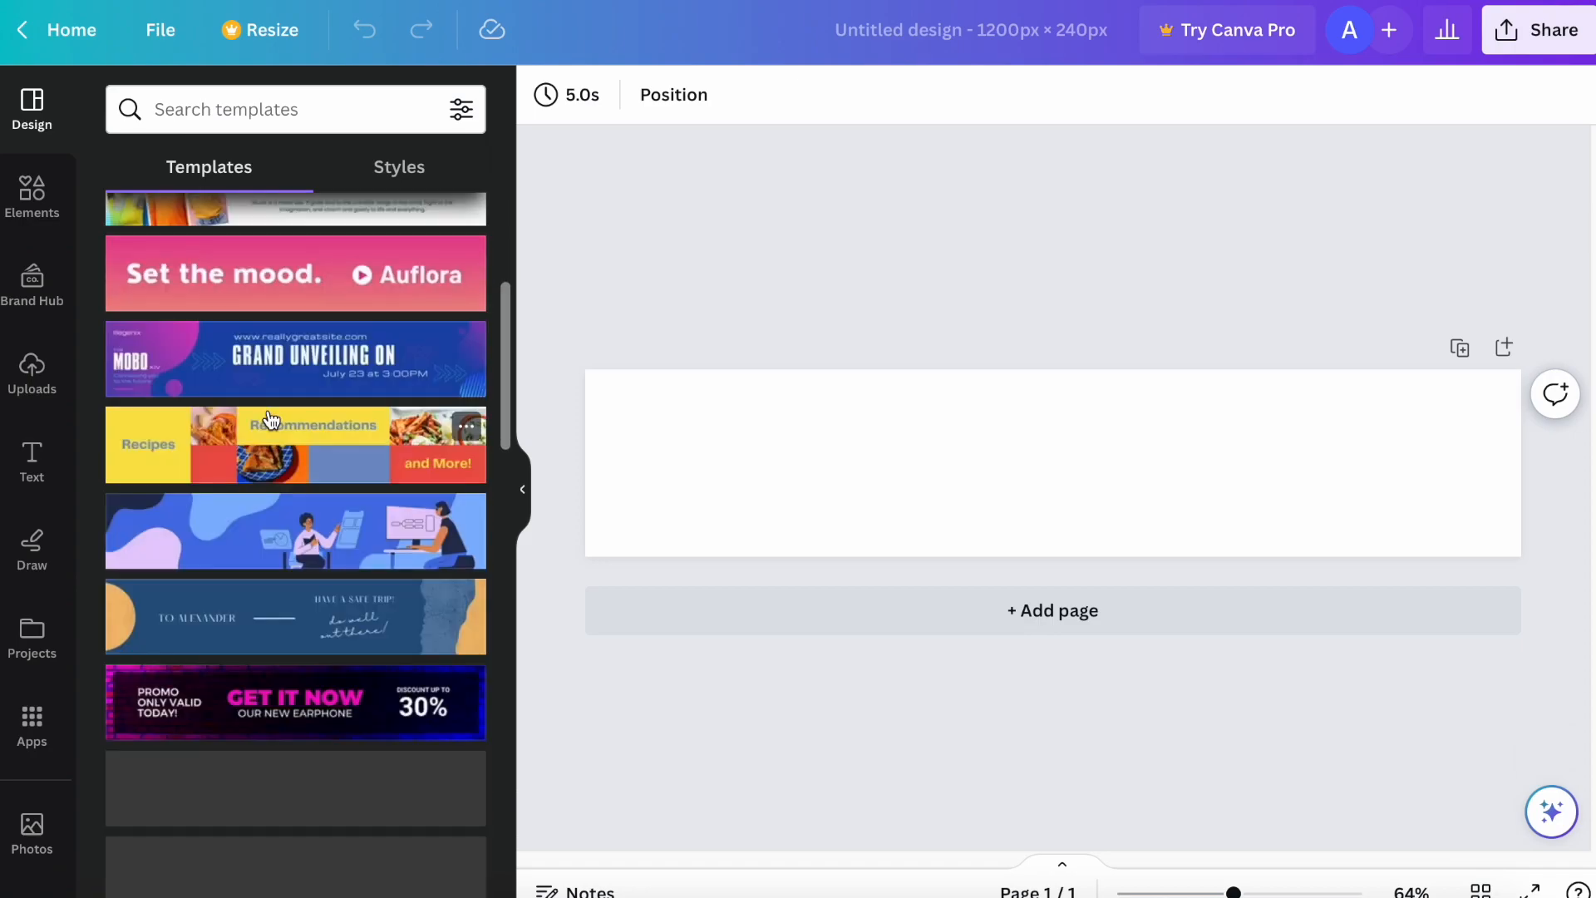
pyautogui.scroll(-10, 271, 418)
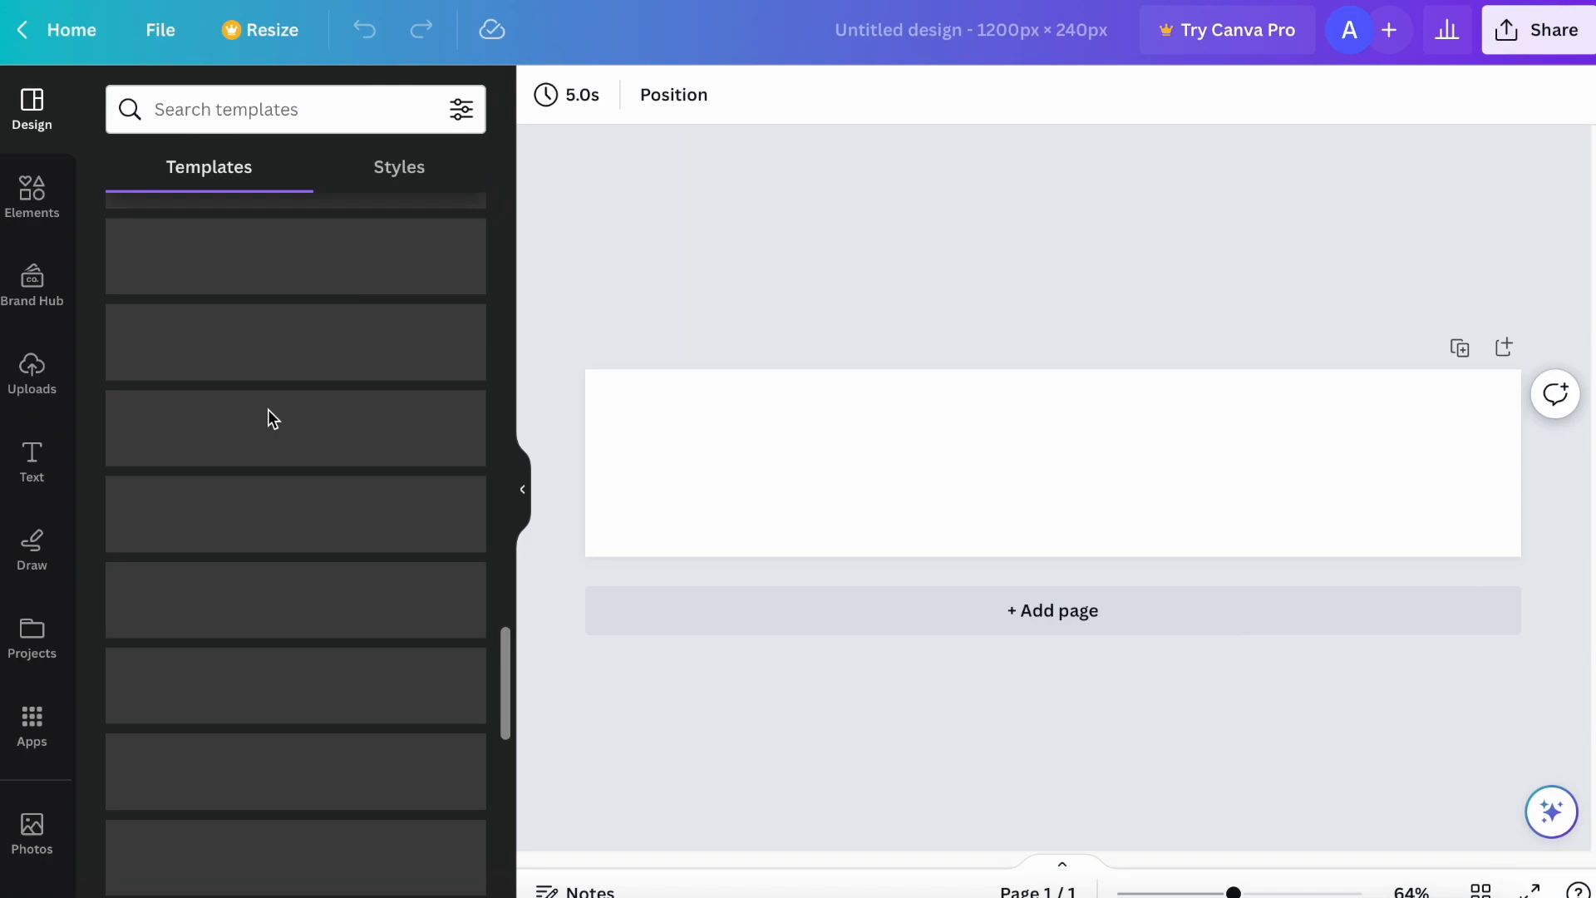
pyautogui.scroll(-20, 270, 418)
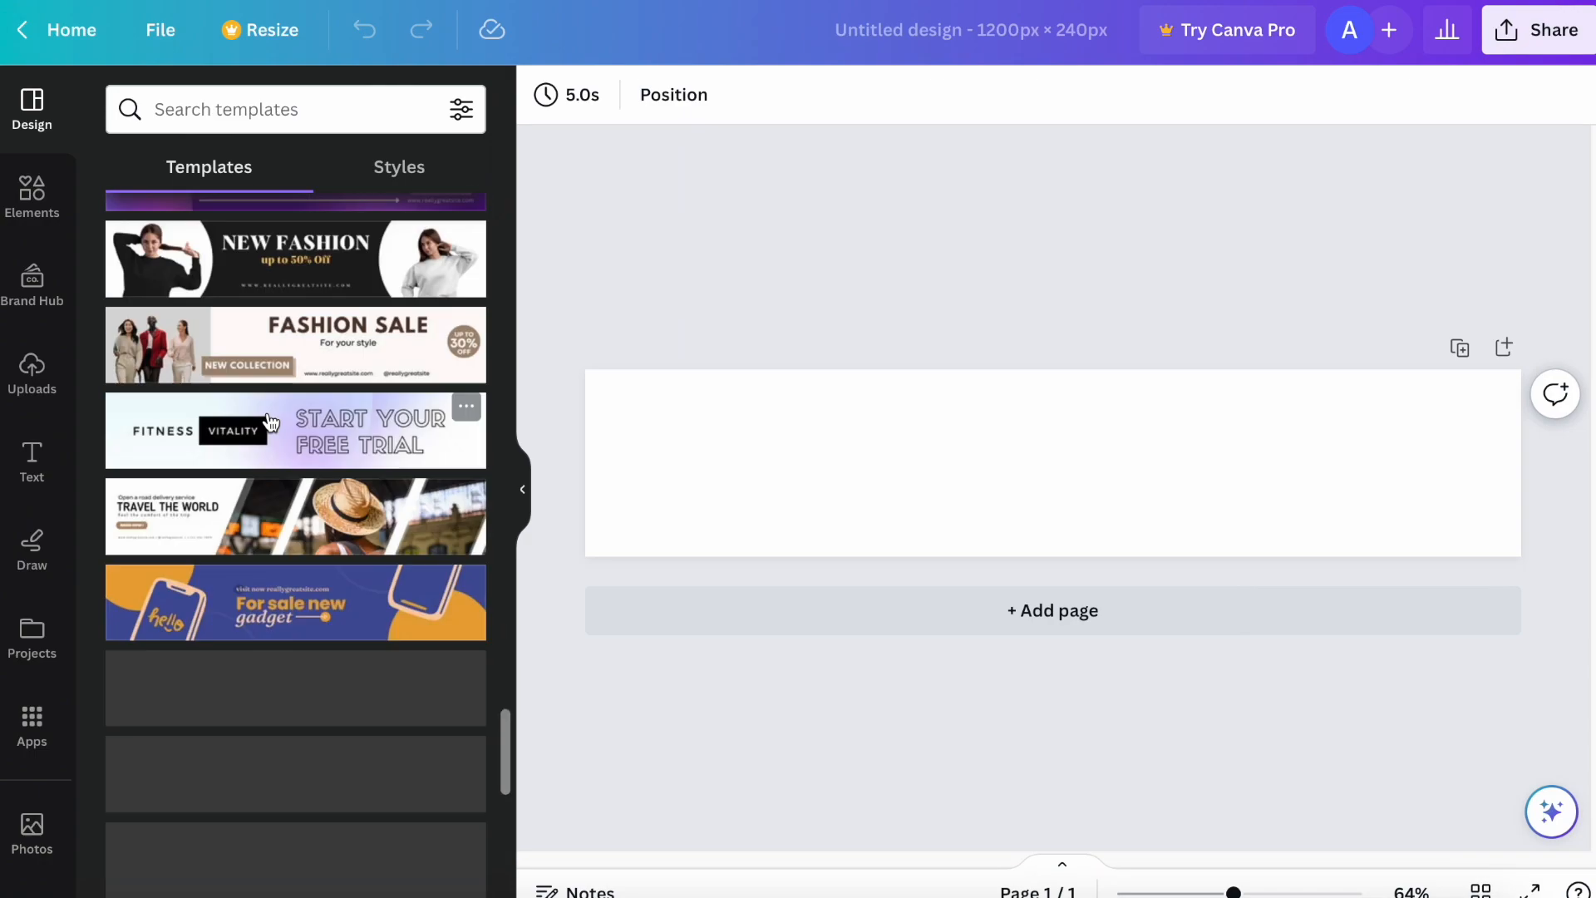
pyautogui.scroll(-15, 275, 387)
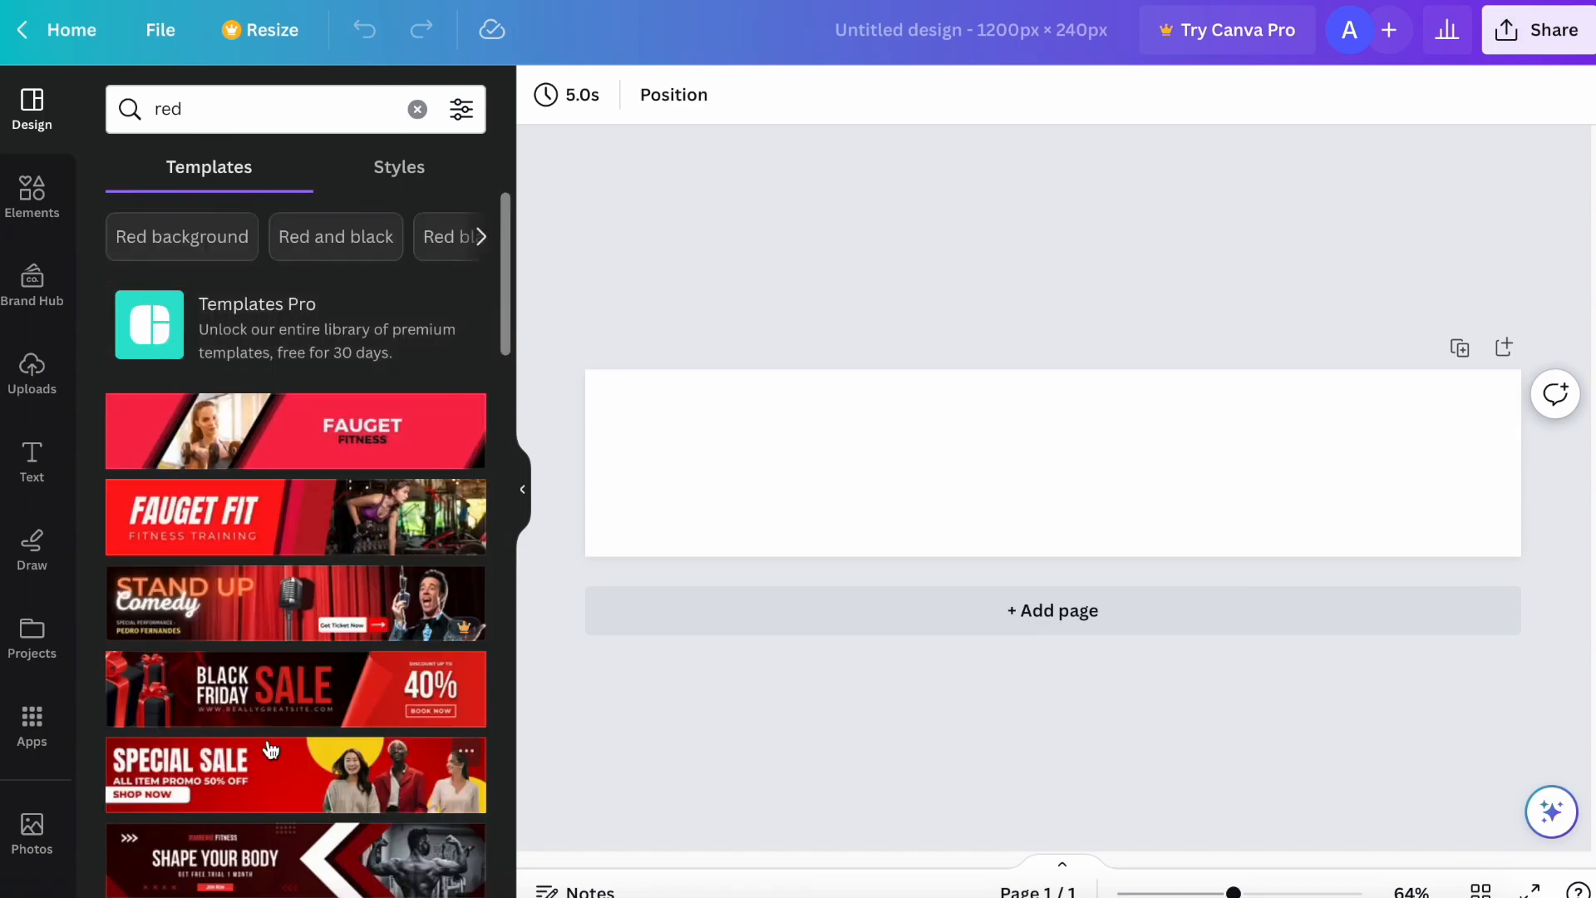
pyautogui.click(296, 756)
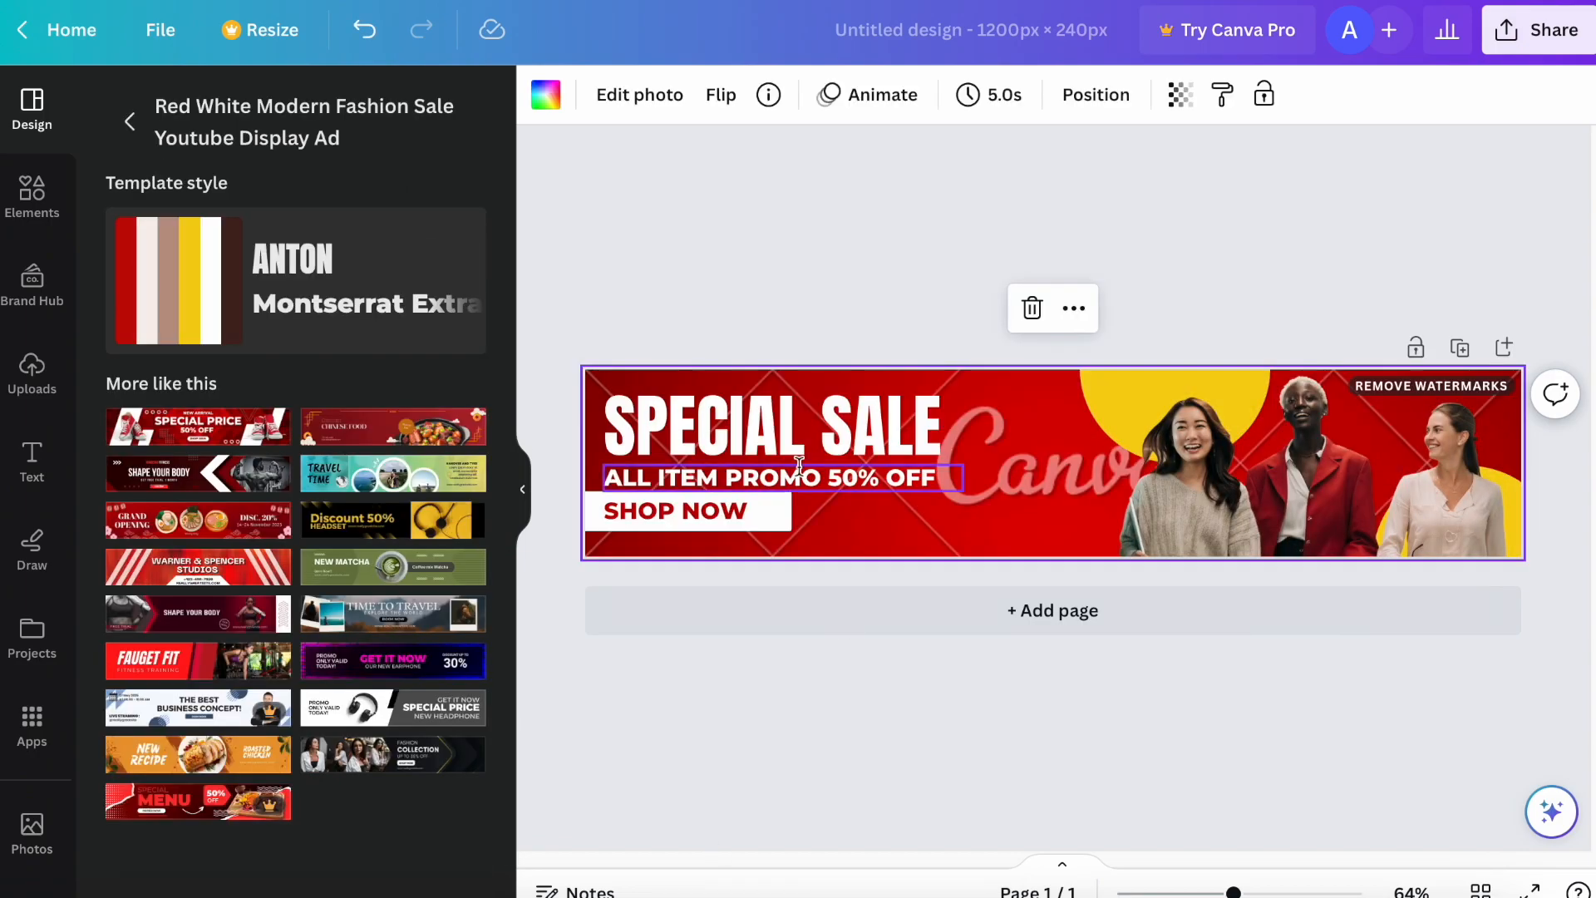
# Step: Replace the template's watermarked background with the dark red polygon graphic found by searching elements for "red background"
pyautogui.click(38, 196)
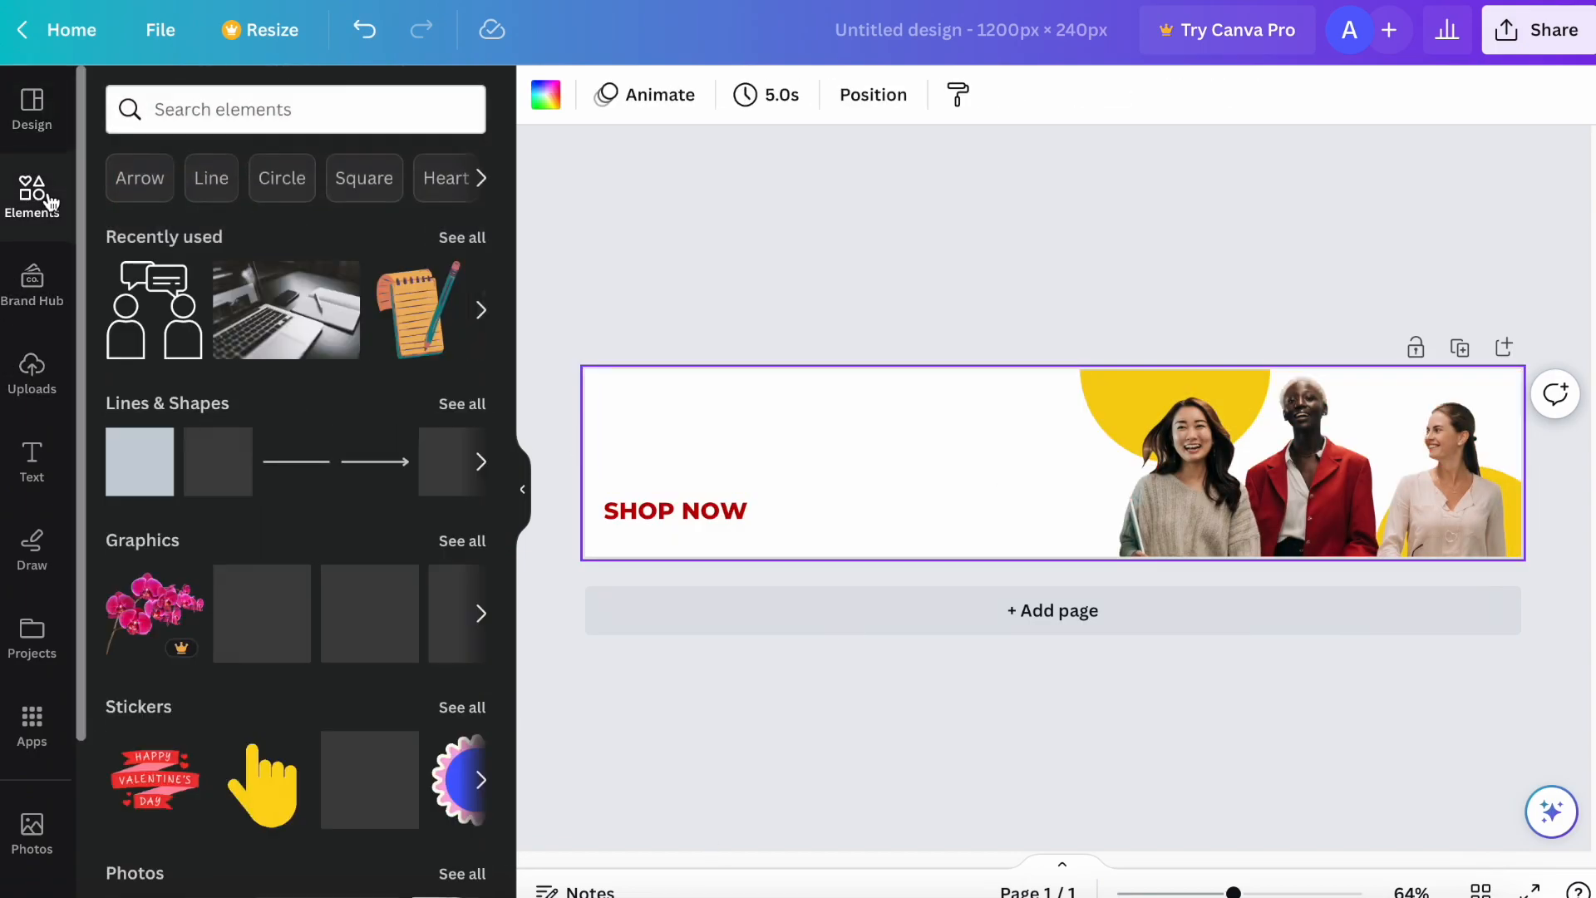
pyautogui.click(209, 108)
pyautogui.write('red')
pyautogui.press('Return')
pyautogui.click(212, 112)
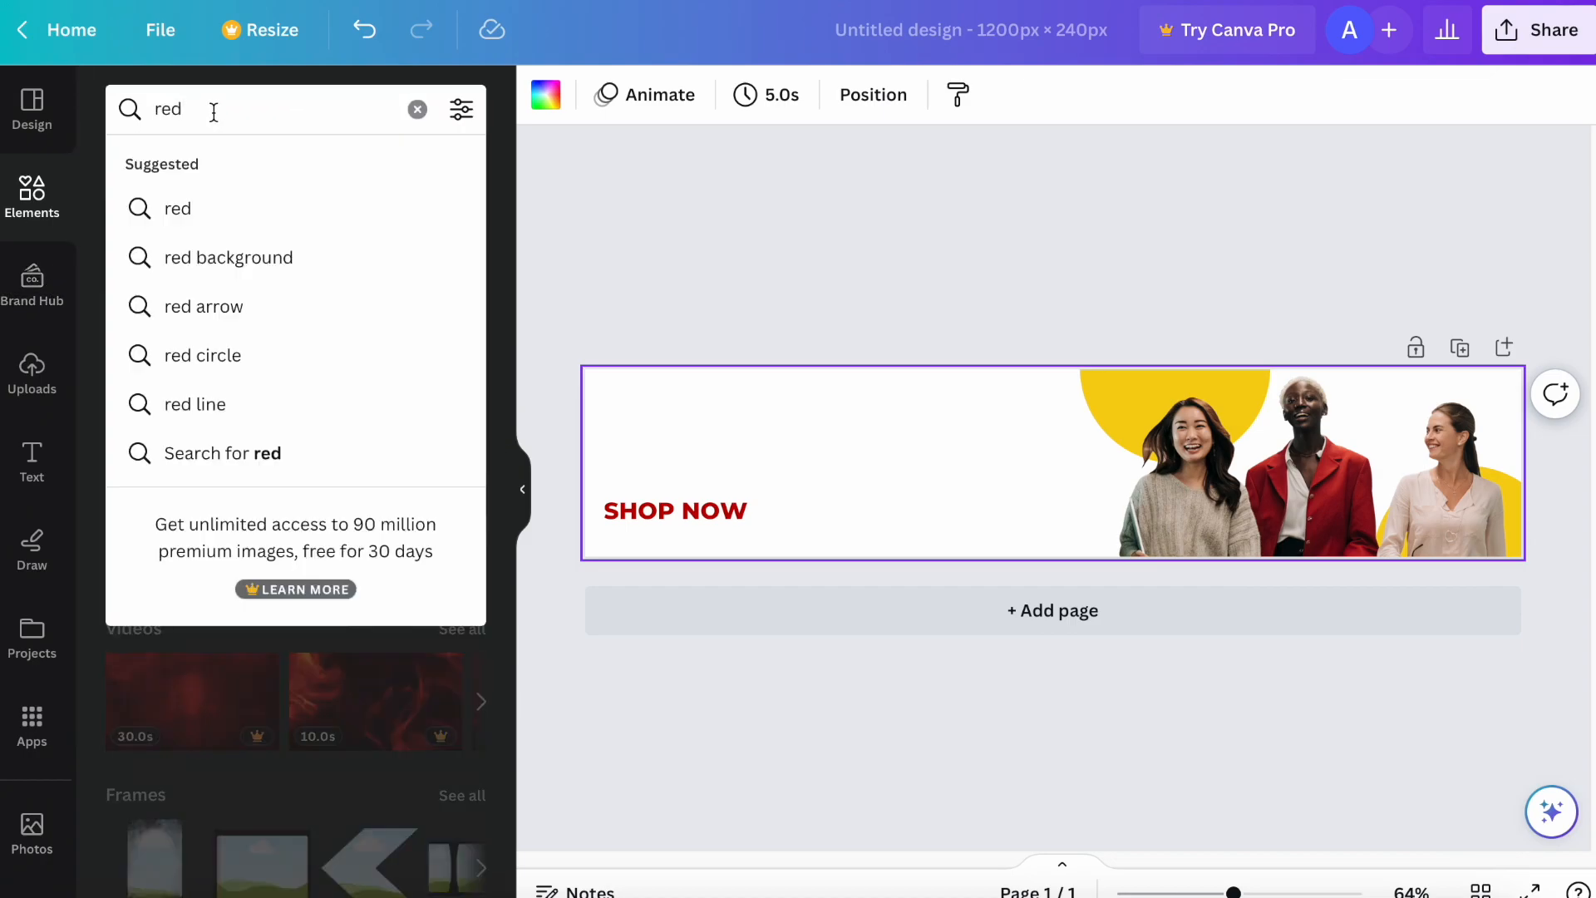
pyautogui.click(229, 258)
pyautogui.click(480, 372)
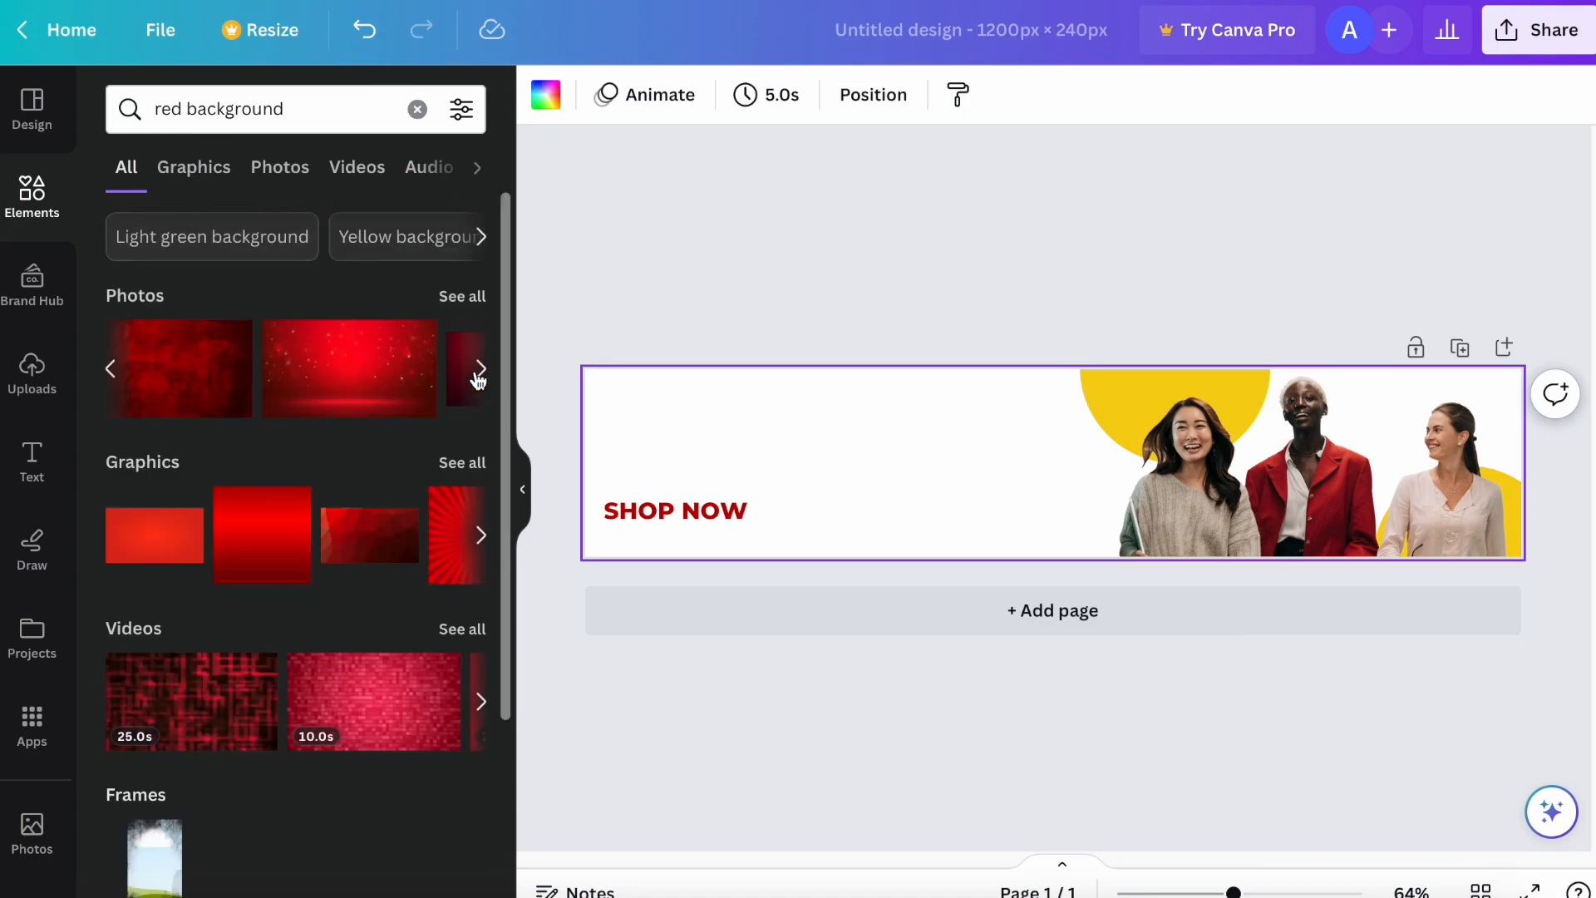
pyautogui.moveTo(386, 554); pyautogui.dragTo(599, 452)
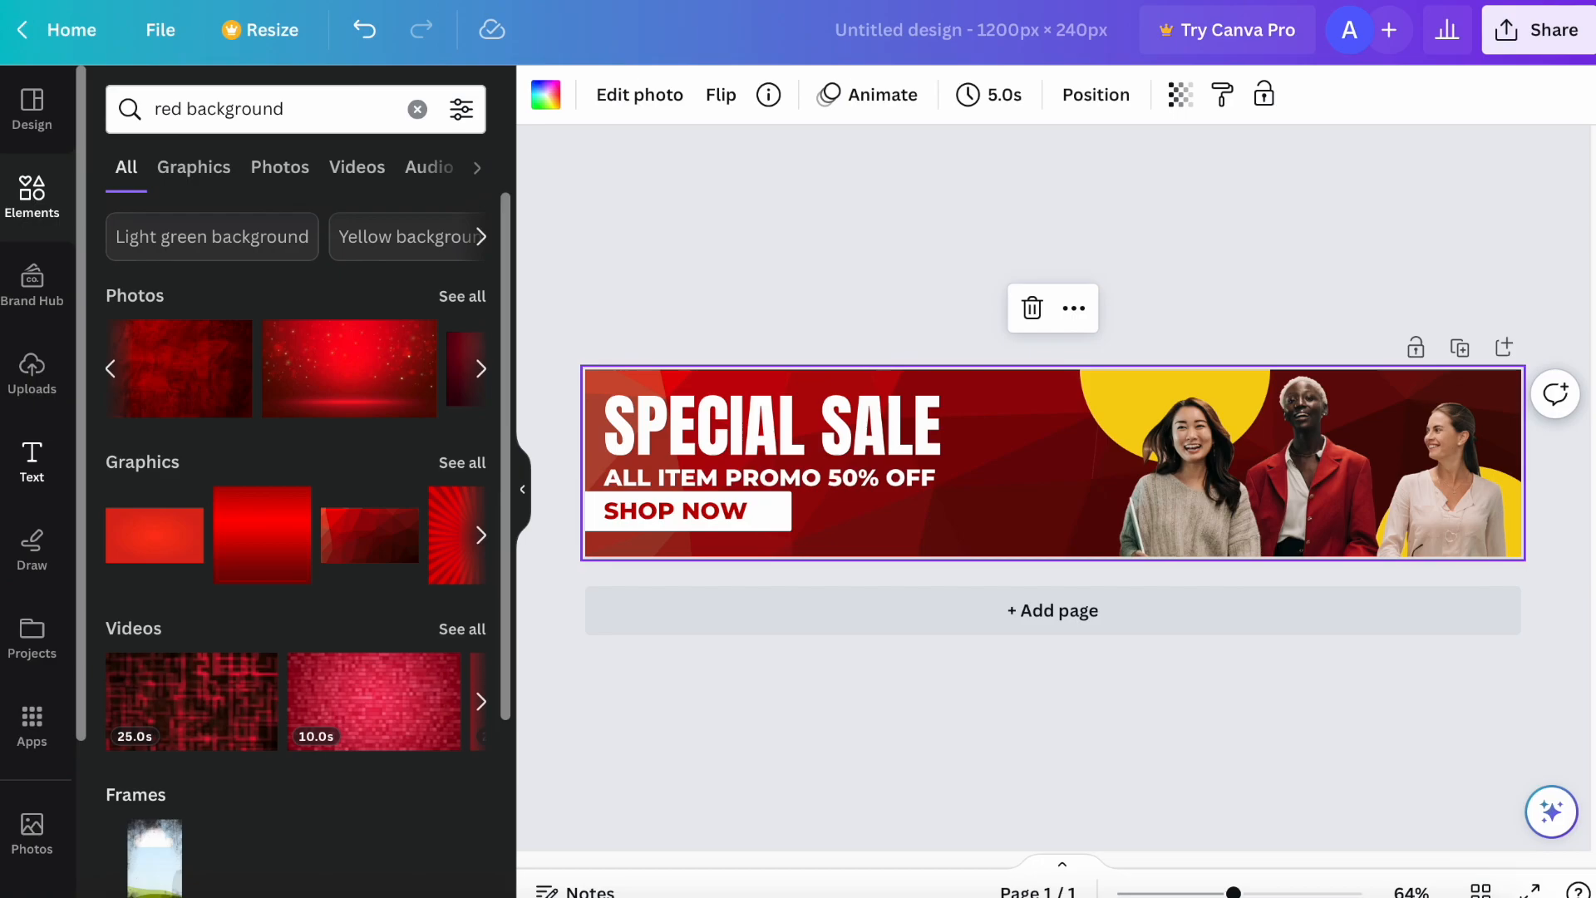
# Step: Open the full brand color palette in the Brand Hub
pyautogui.click(63, 287)
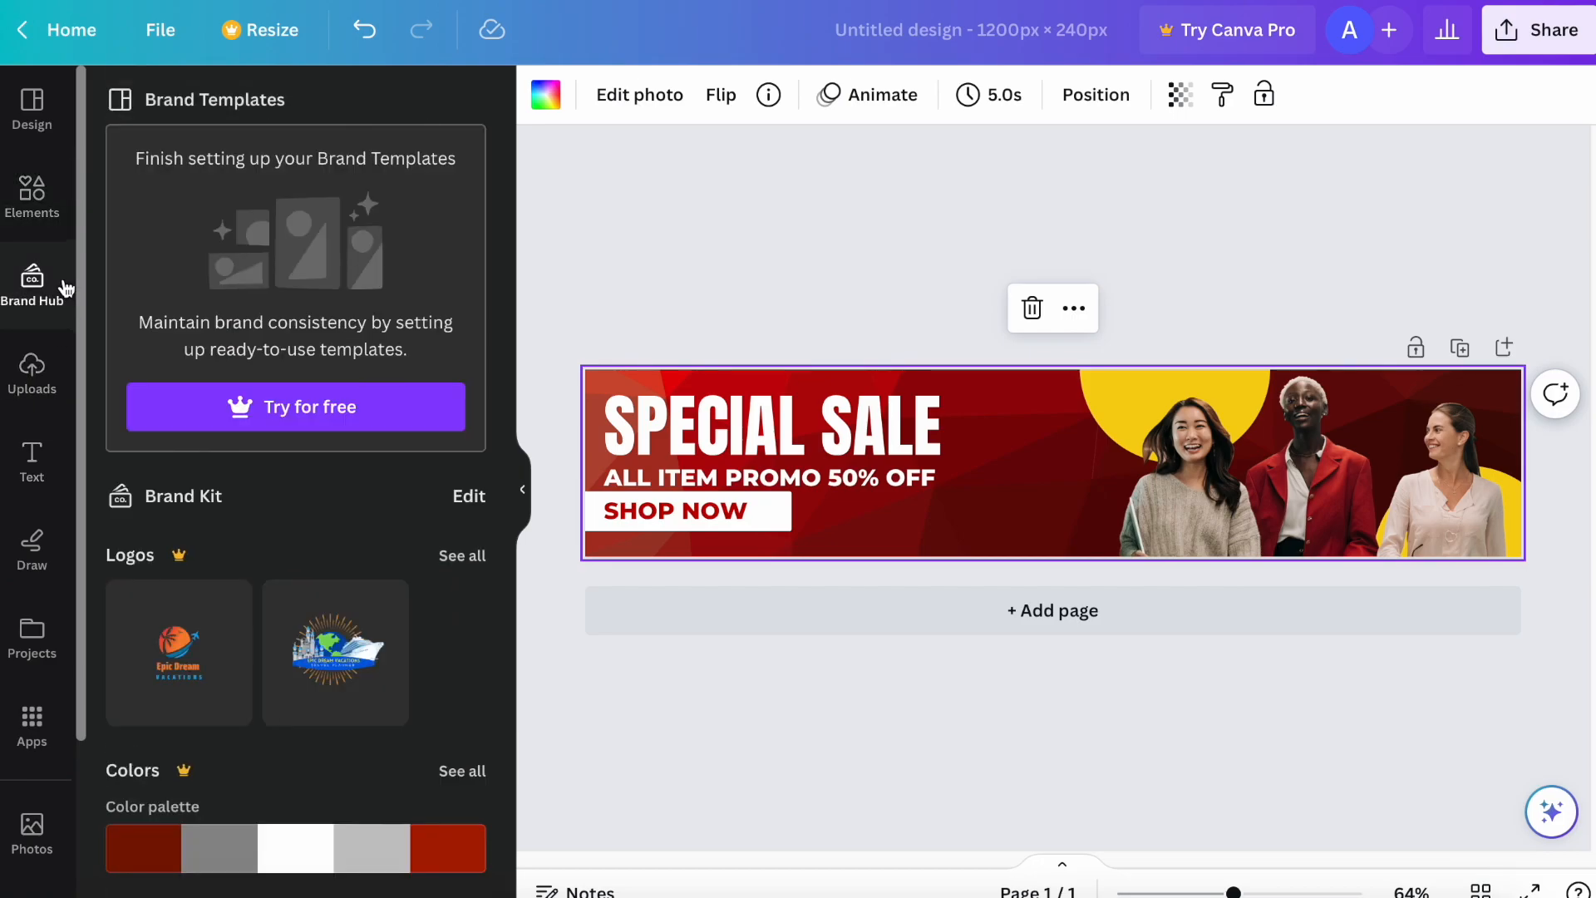
pyautogui.moveTo(191, 863)
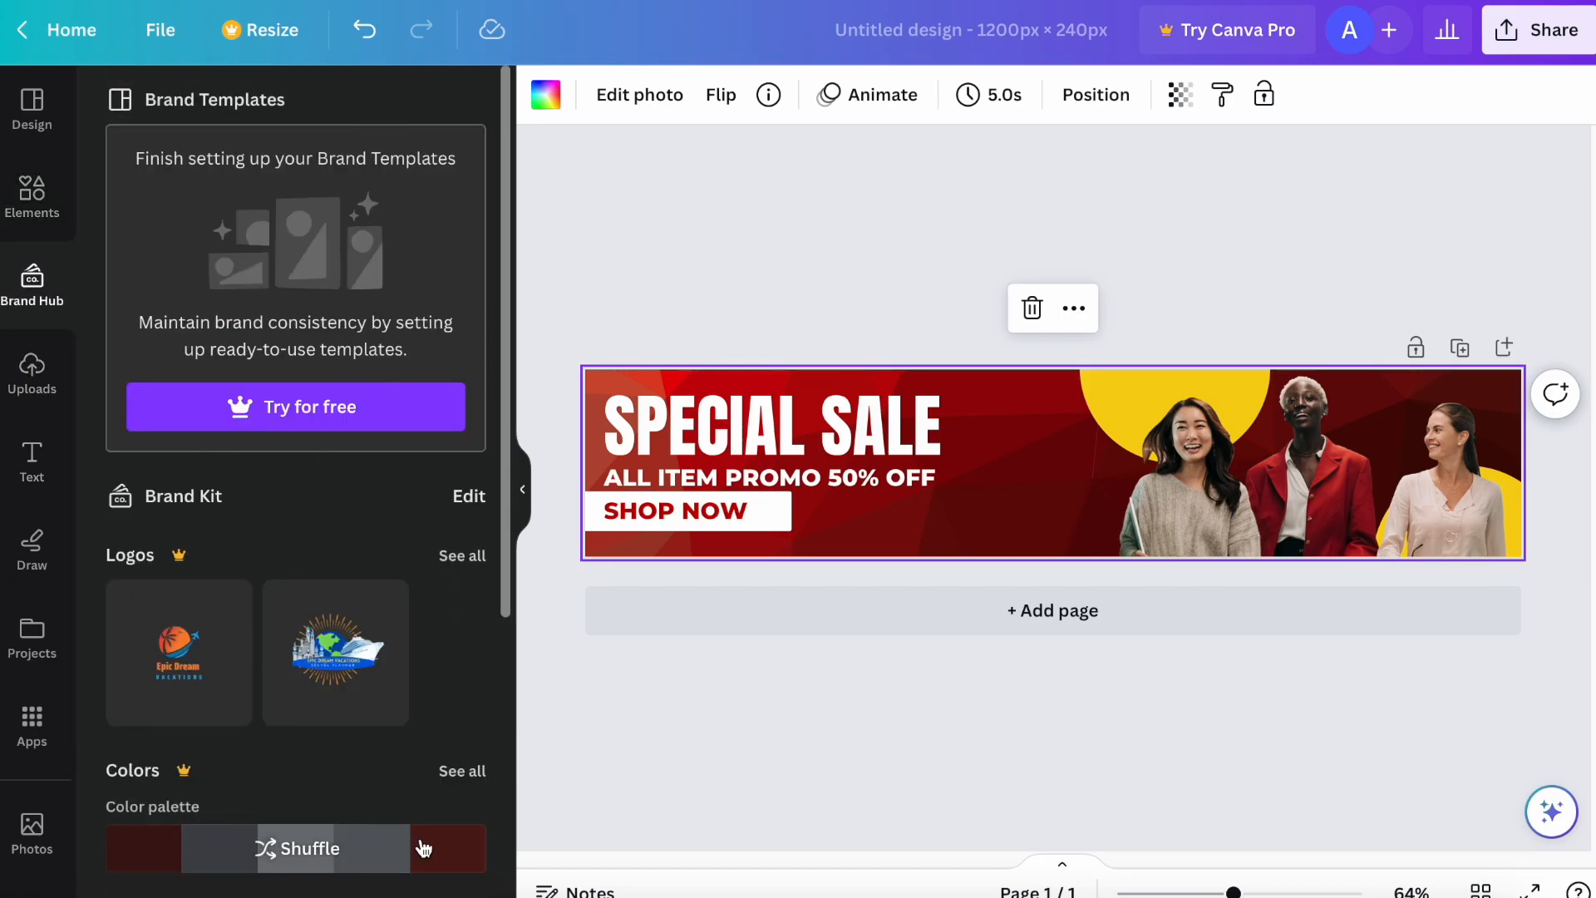
pyautogui.scroll(-5, 449, 673)
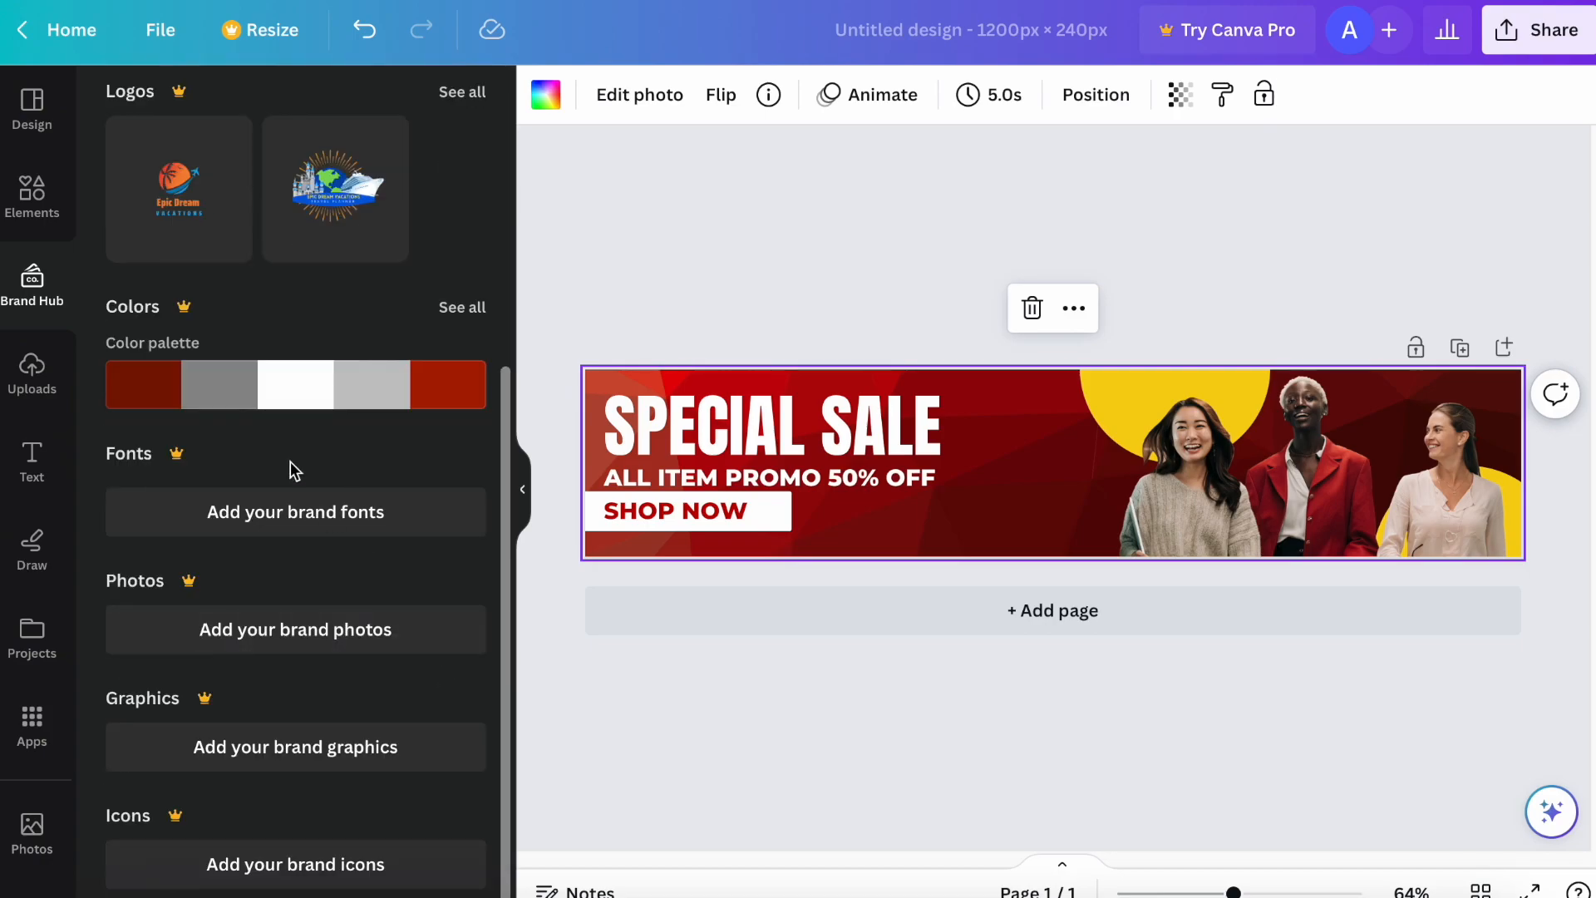
pyautogui.click(464, 307)
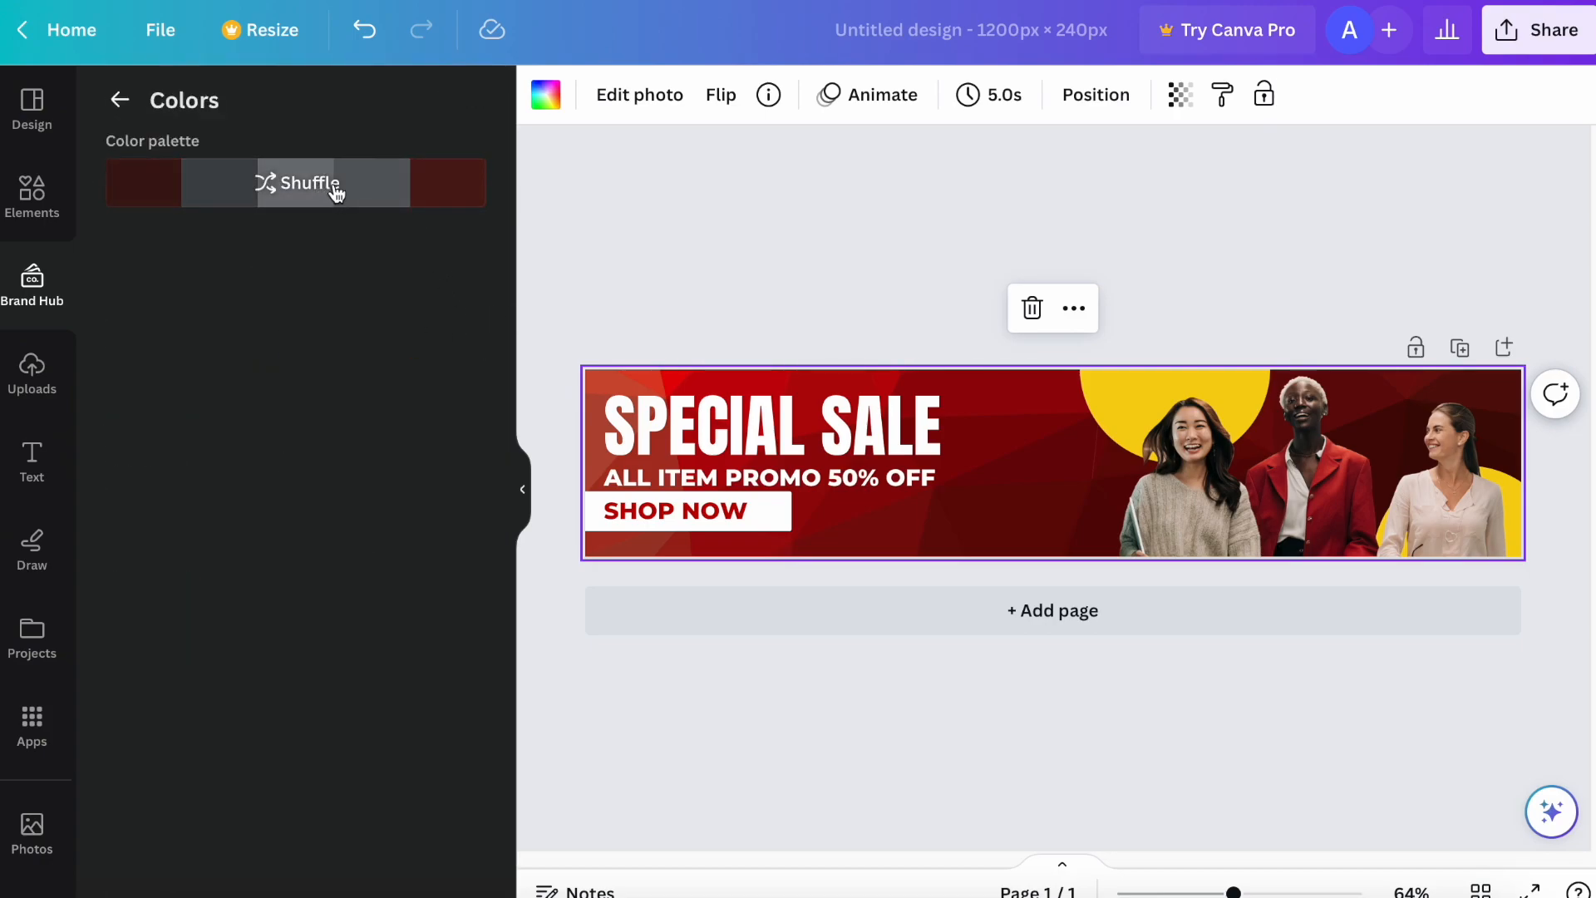
# Step: Delete the photo of the three people and shuffle the brand palette onto the banner to turn the yellow circles gray
pyautogui.click(1125, 397)
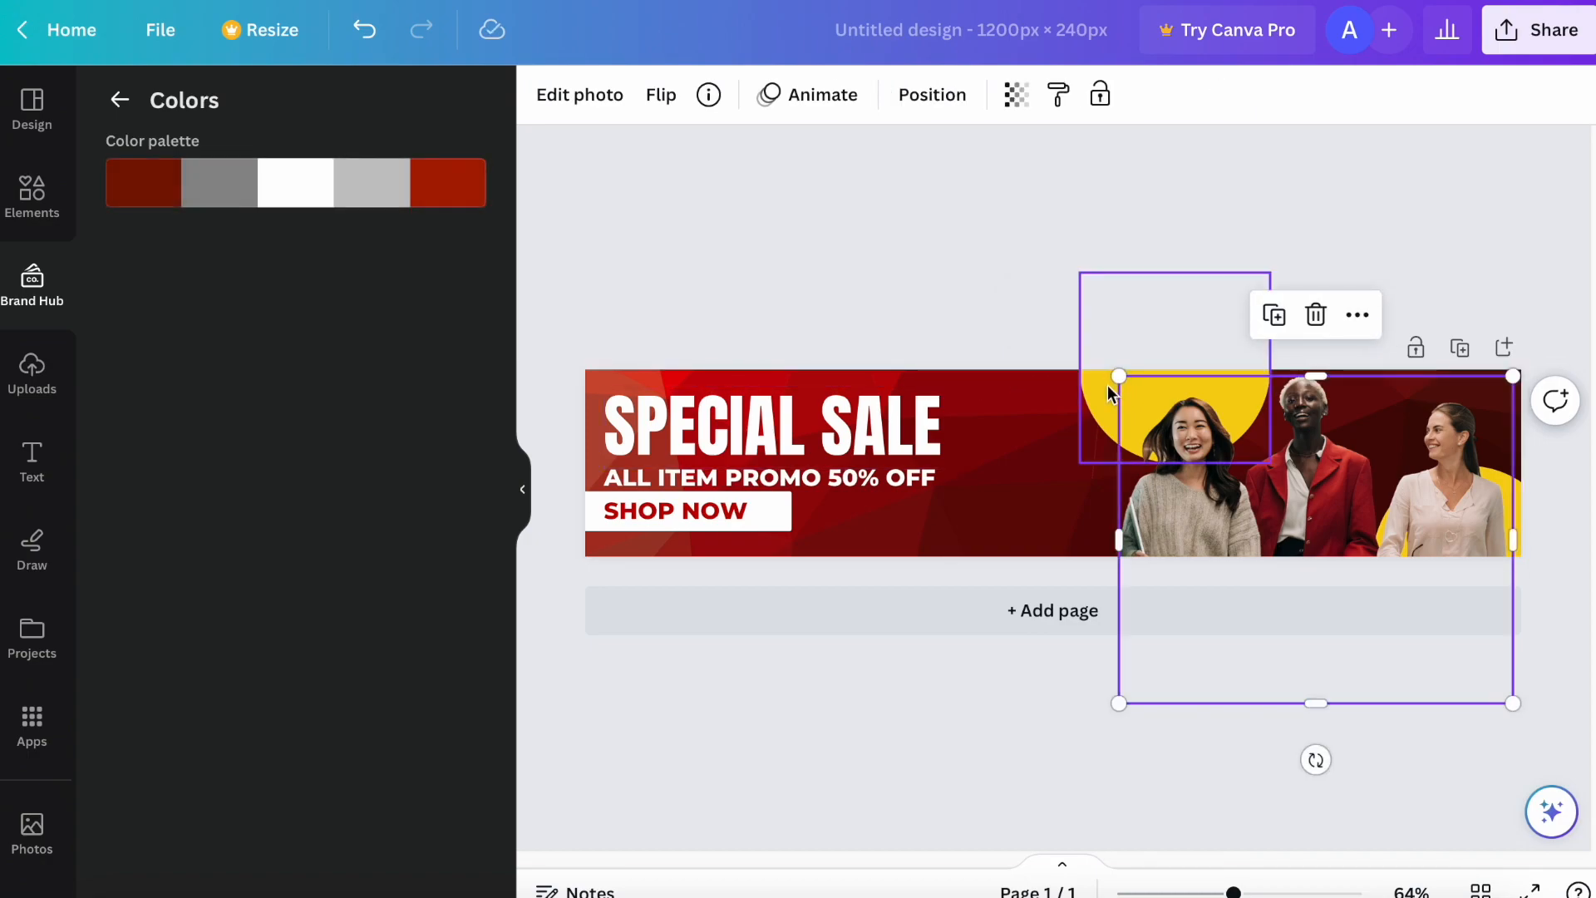
pyautogui.press('Delete')
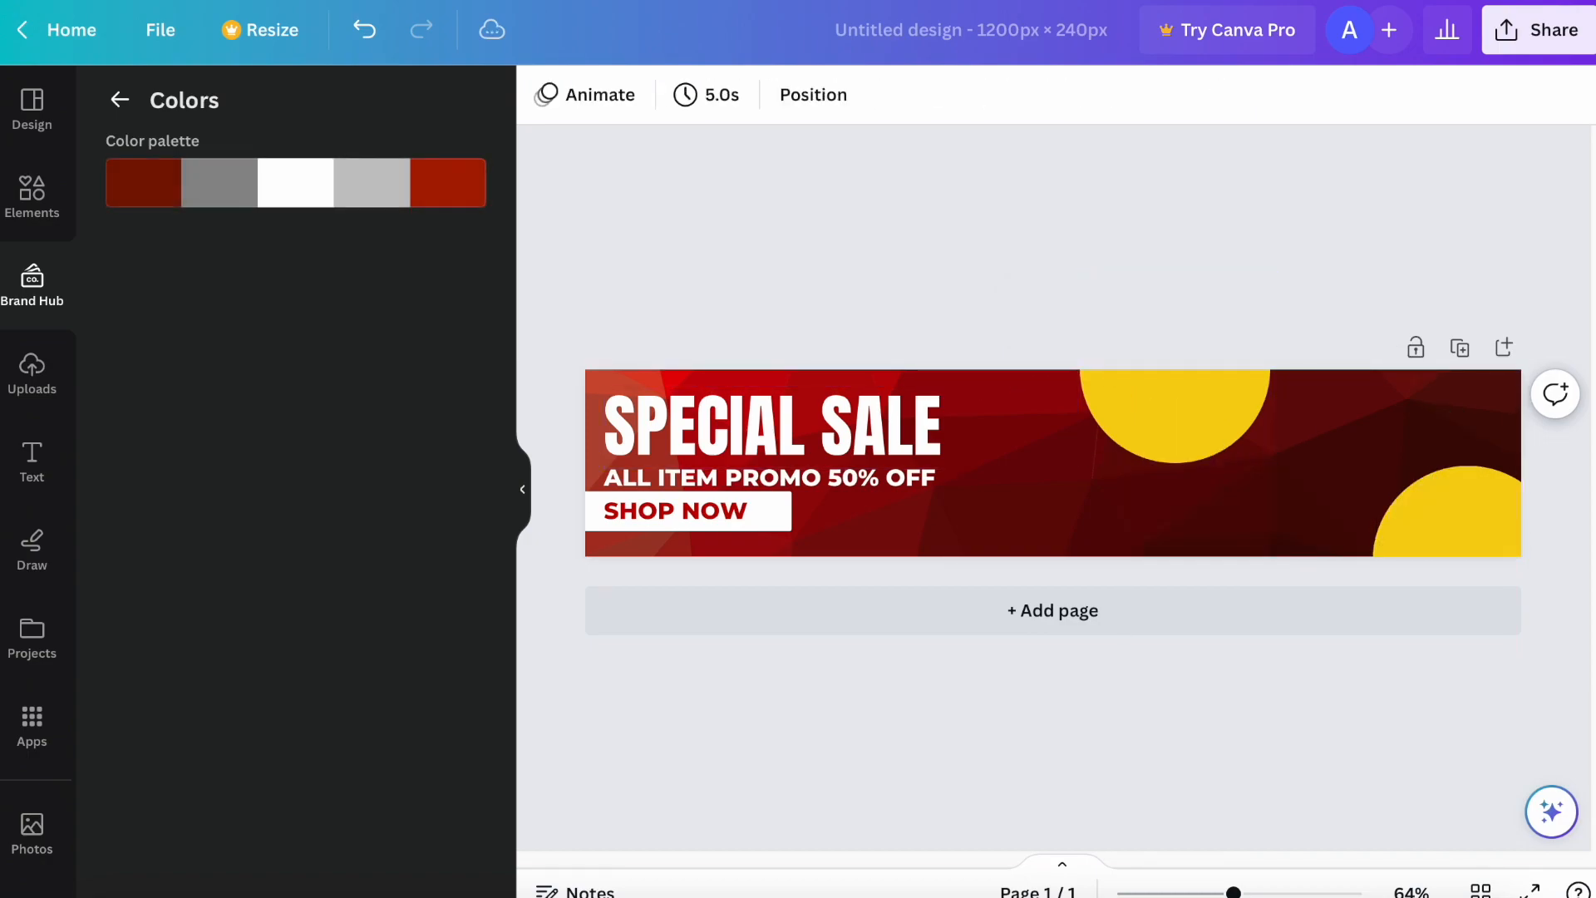
pyautogui.click(1214, 422)
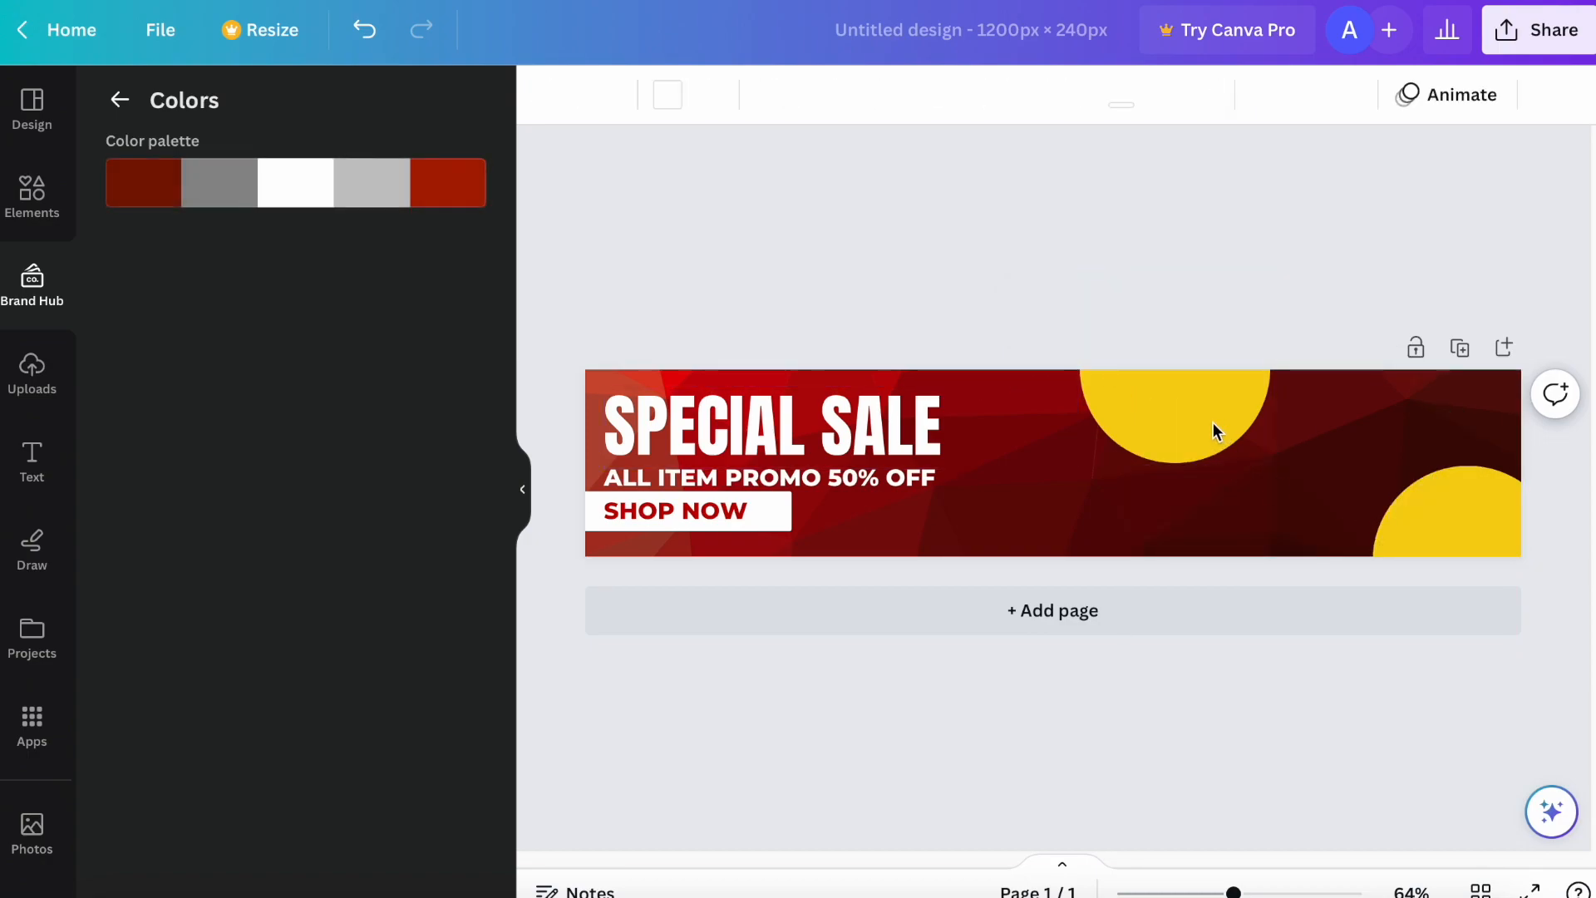
pyautogui.click(227, 206)
pyautogui.click(228, 205)
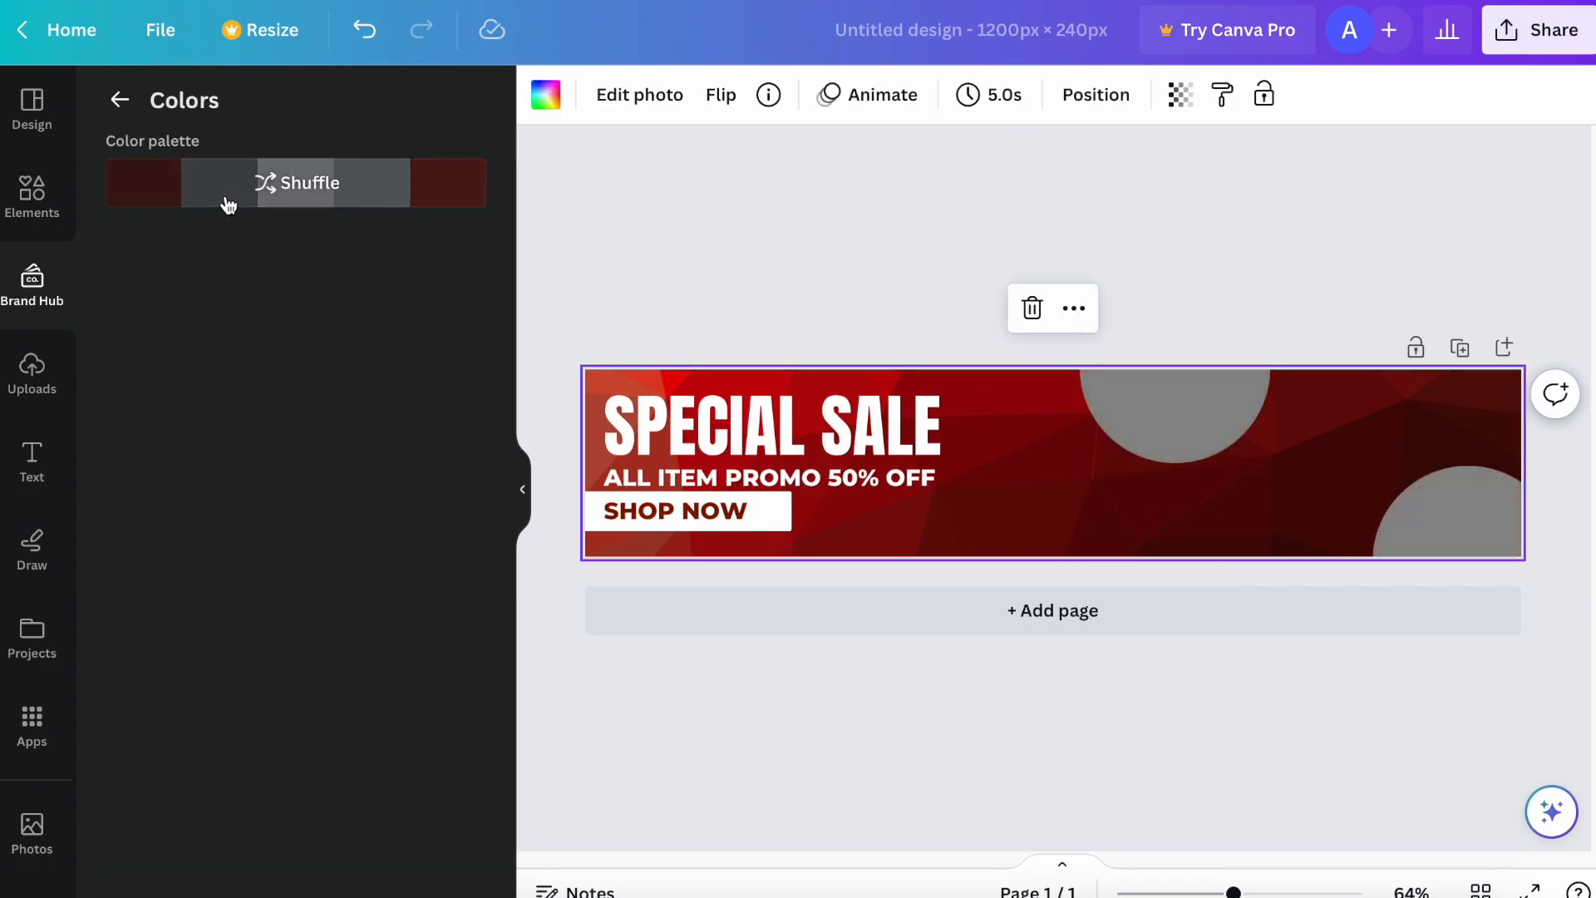
# Step: Replace the "SPECIAL SALE" heading with "CU 101" and the promo line beneath it with "intro to CU"
pyautogui.click(804, 439)
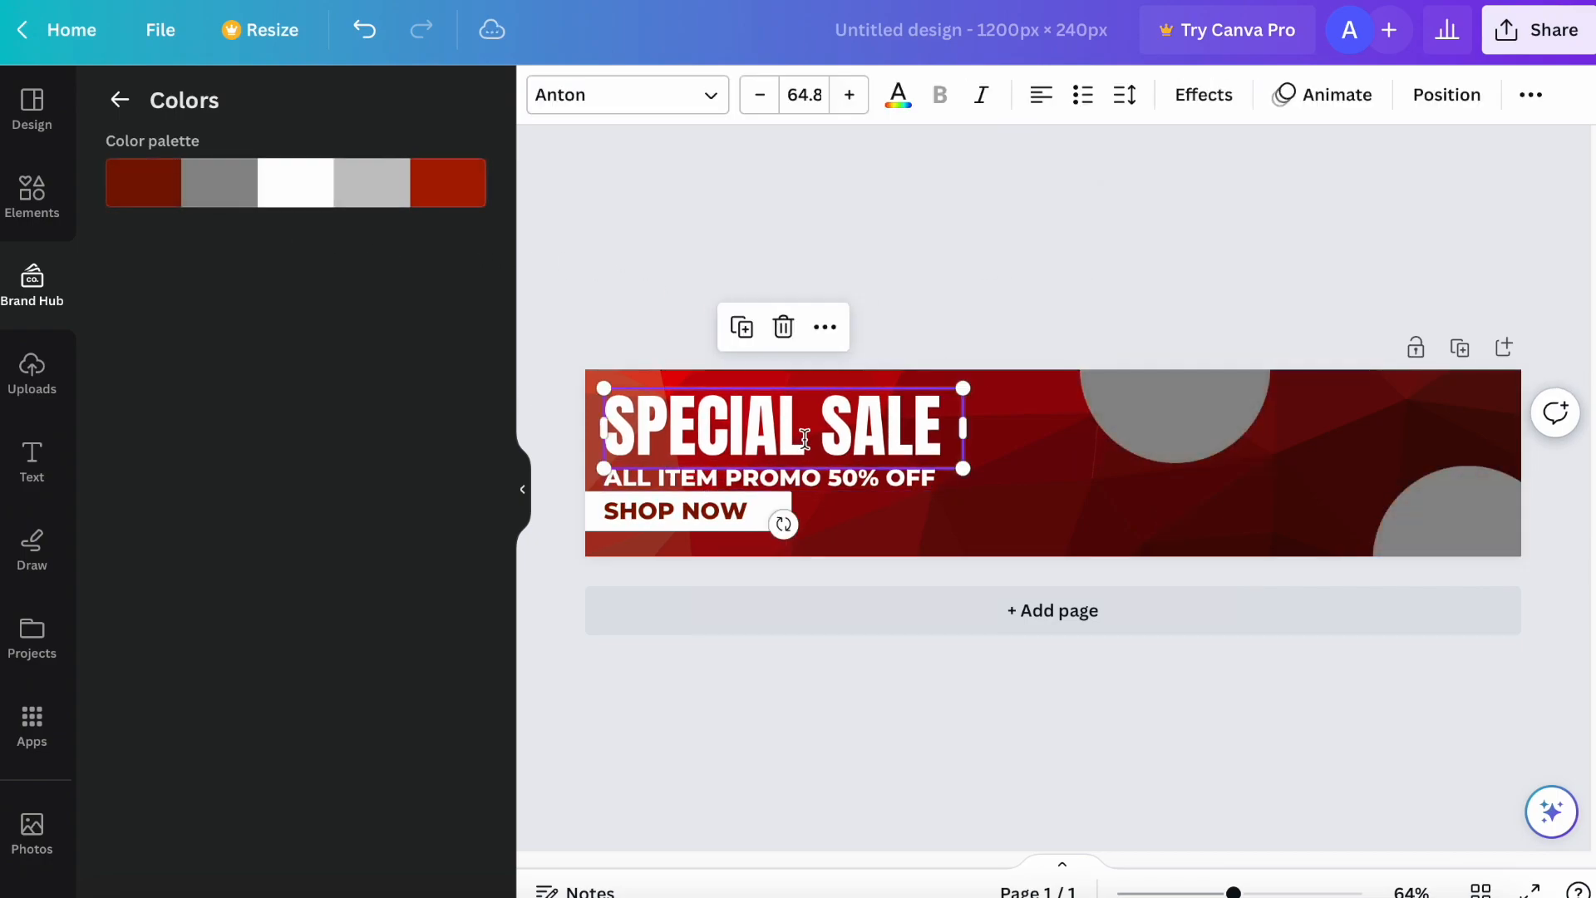
pyautogui.doubleClick(804, 439)
pyautogui.tripleClick(804, 438)
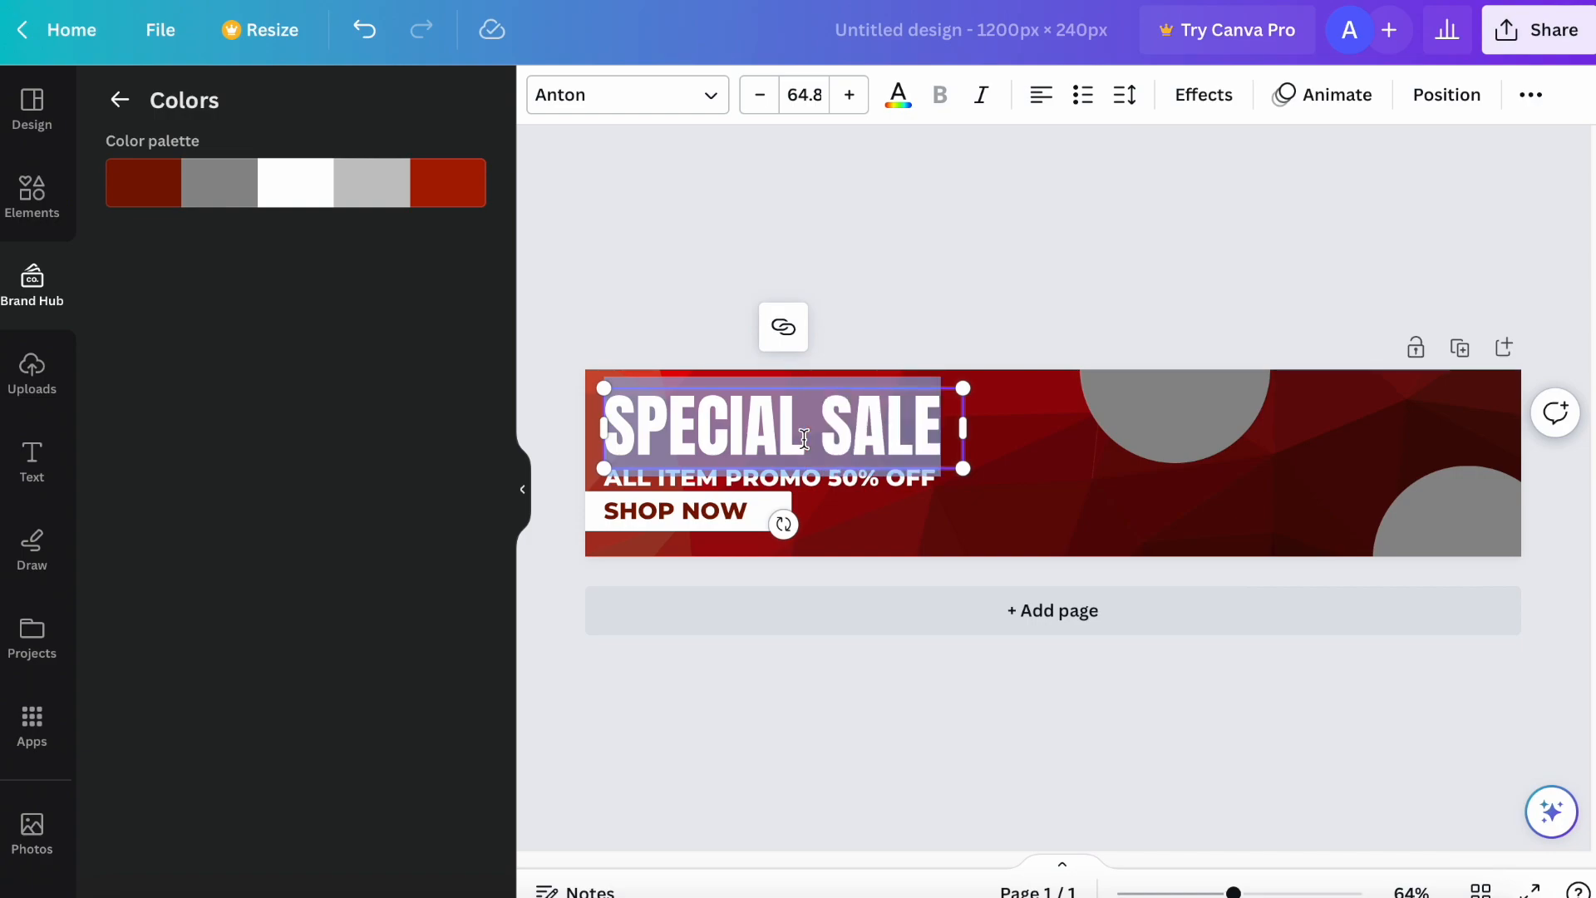
pyautogui.write('CU 101')
pyautogui.click(803, 408)
pyautogui.tripleClick(781, 478)
pyautogui.write('intro to CU')
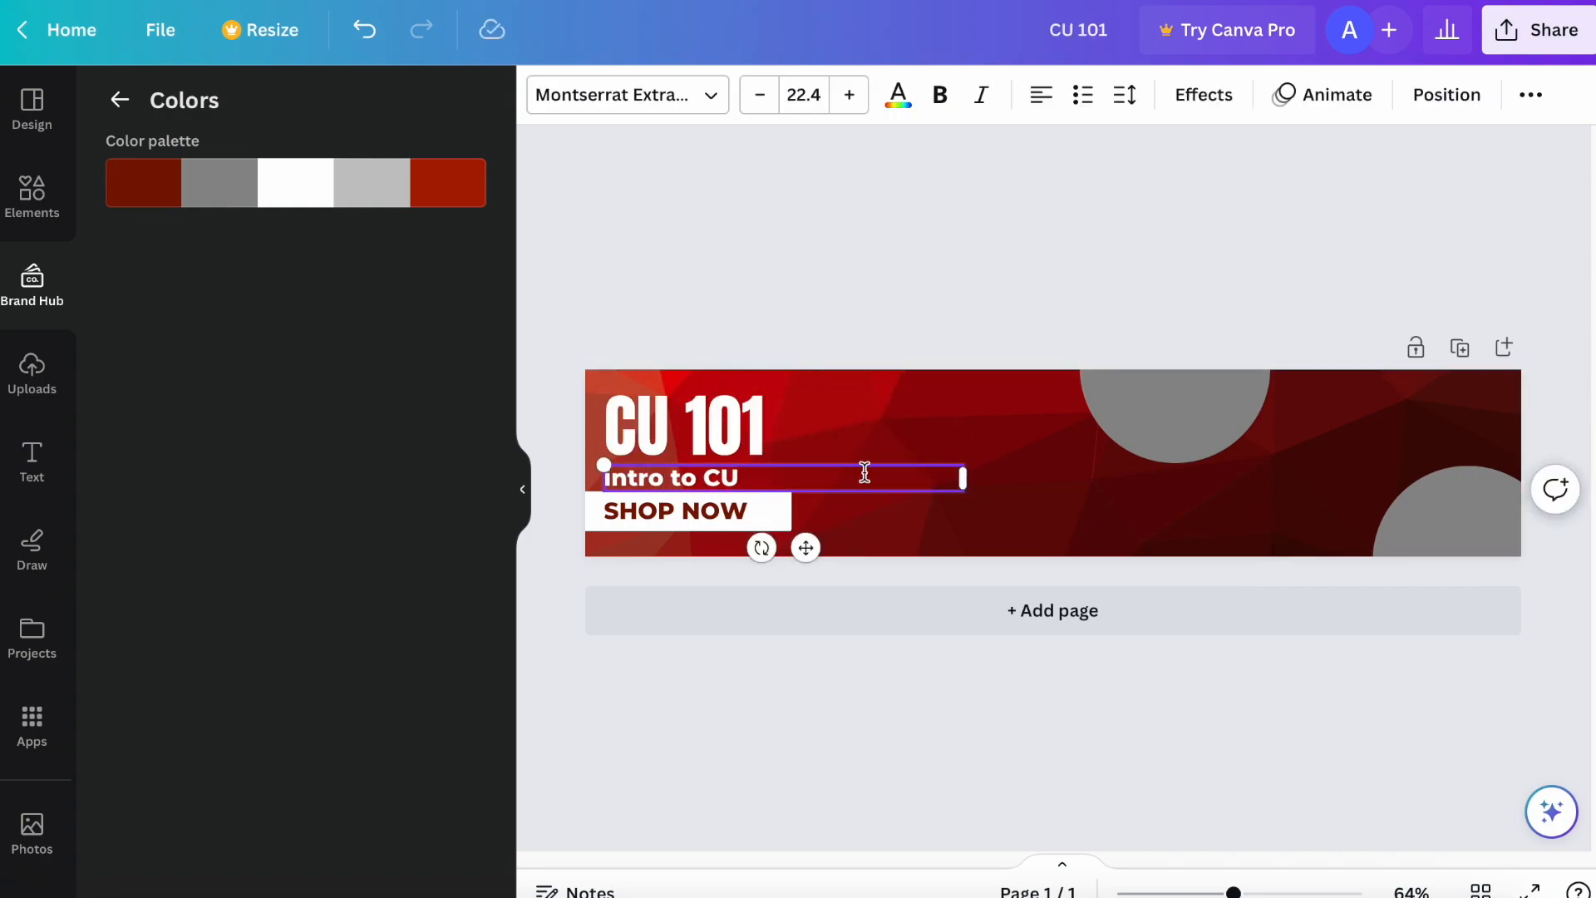
# Step: Delete the "SHOP NOW" text together with its white box
pyautogui.tripleClick(619, 510)
pyautogui.press('BackSpace')
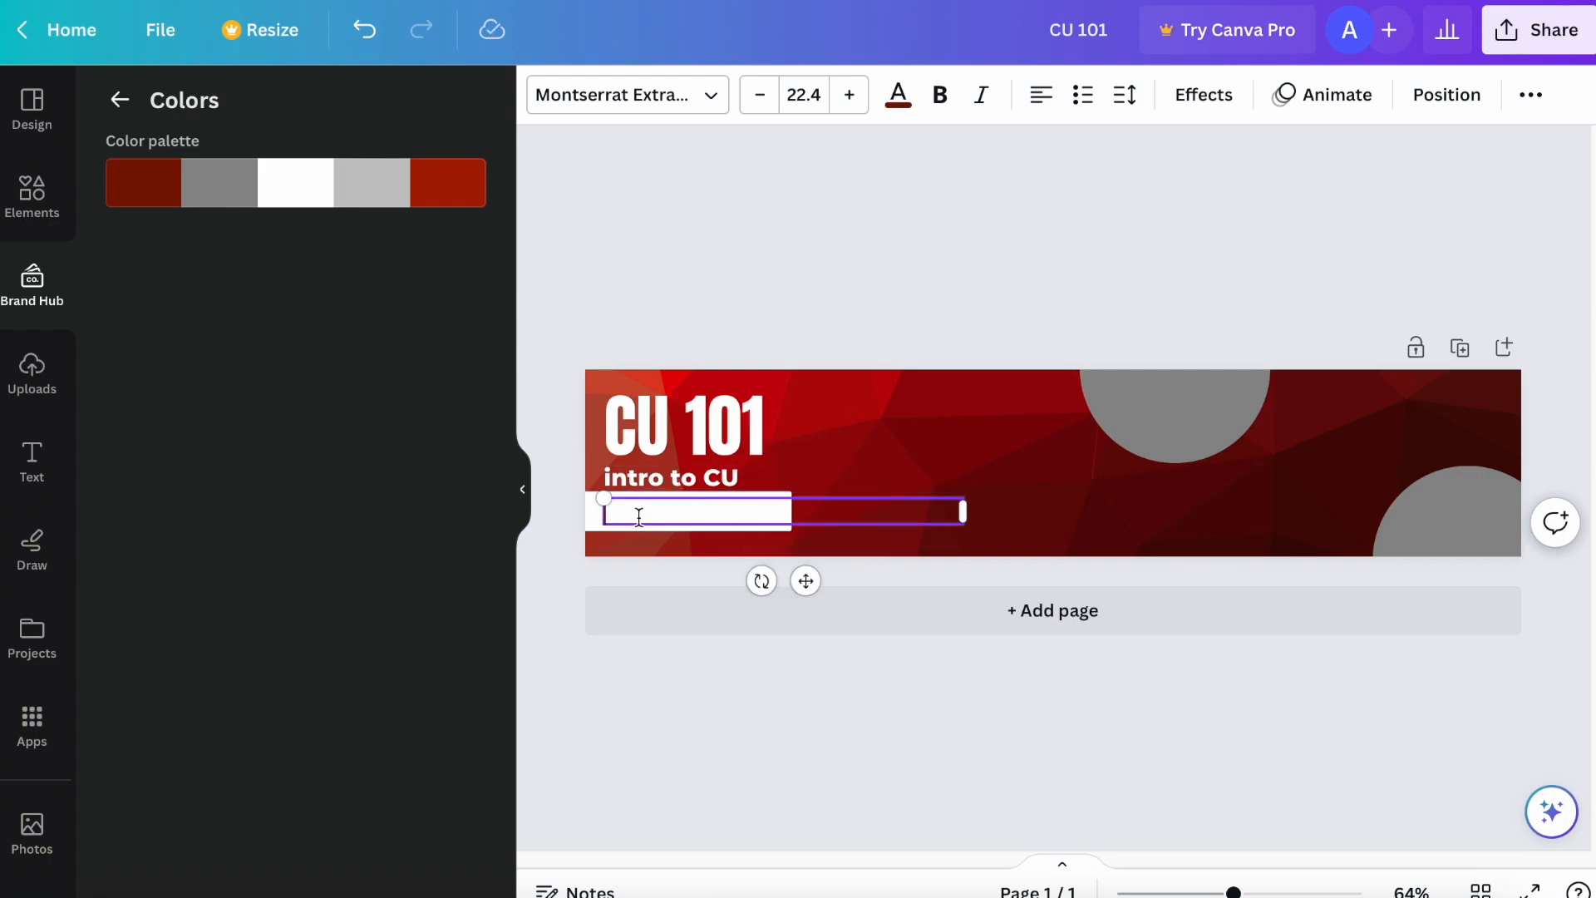
pyautogui.press('Escape')
pyautogui.press('Delete')
# Step: Retype the subtitle in capitals as "INTRO TO CU" and align it with the left edge of the "CU 101" heading
pyautogui.click(711, 478)
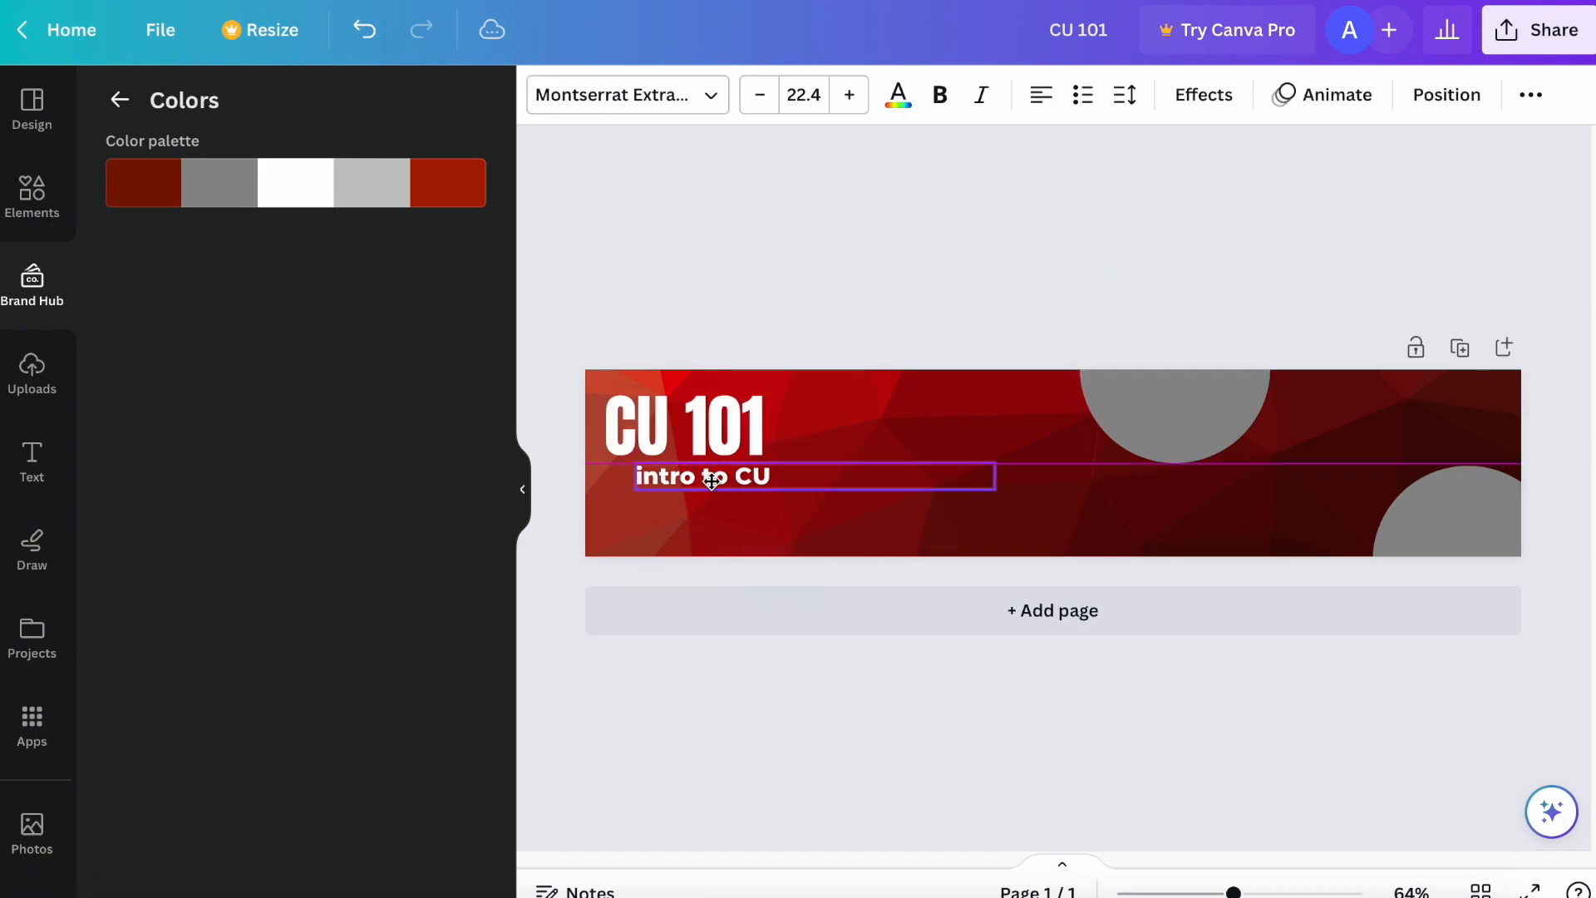
pyautogui.tripleClick(711, 480)
pyautogui.write('INTRO TO')
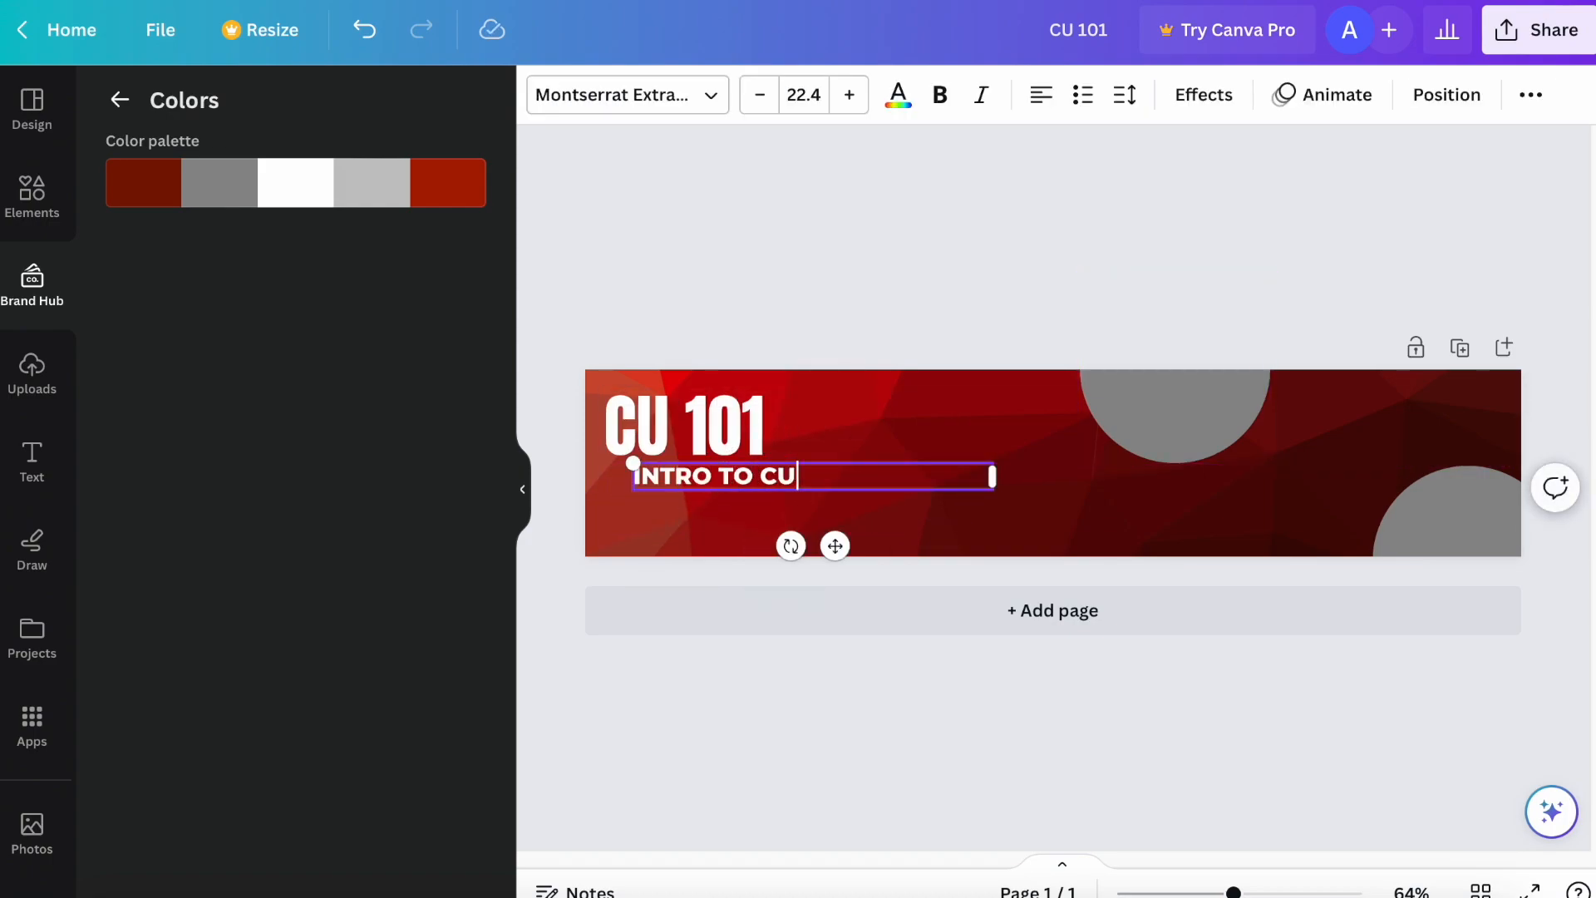
pyautogui.click(813, 322)
pyautogui.moveTo(769, 477); pyautogui.dragTo(740, 478)
pyautogui.click(1052, 252)
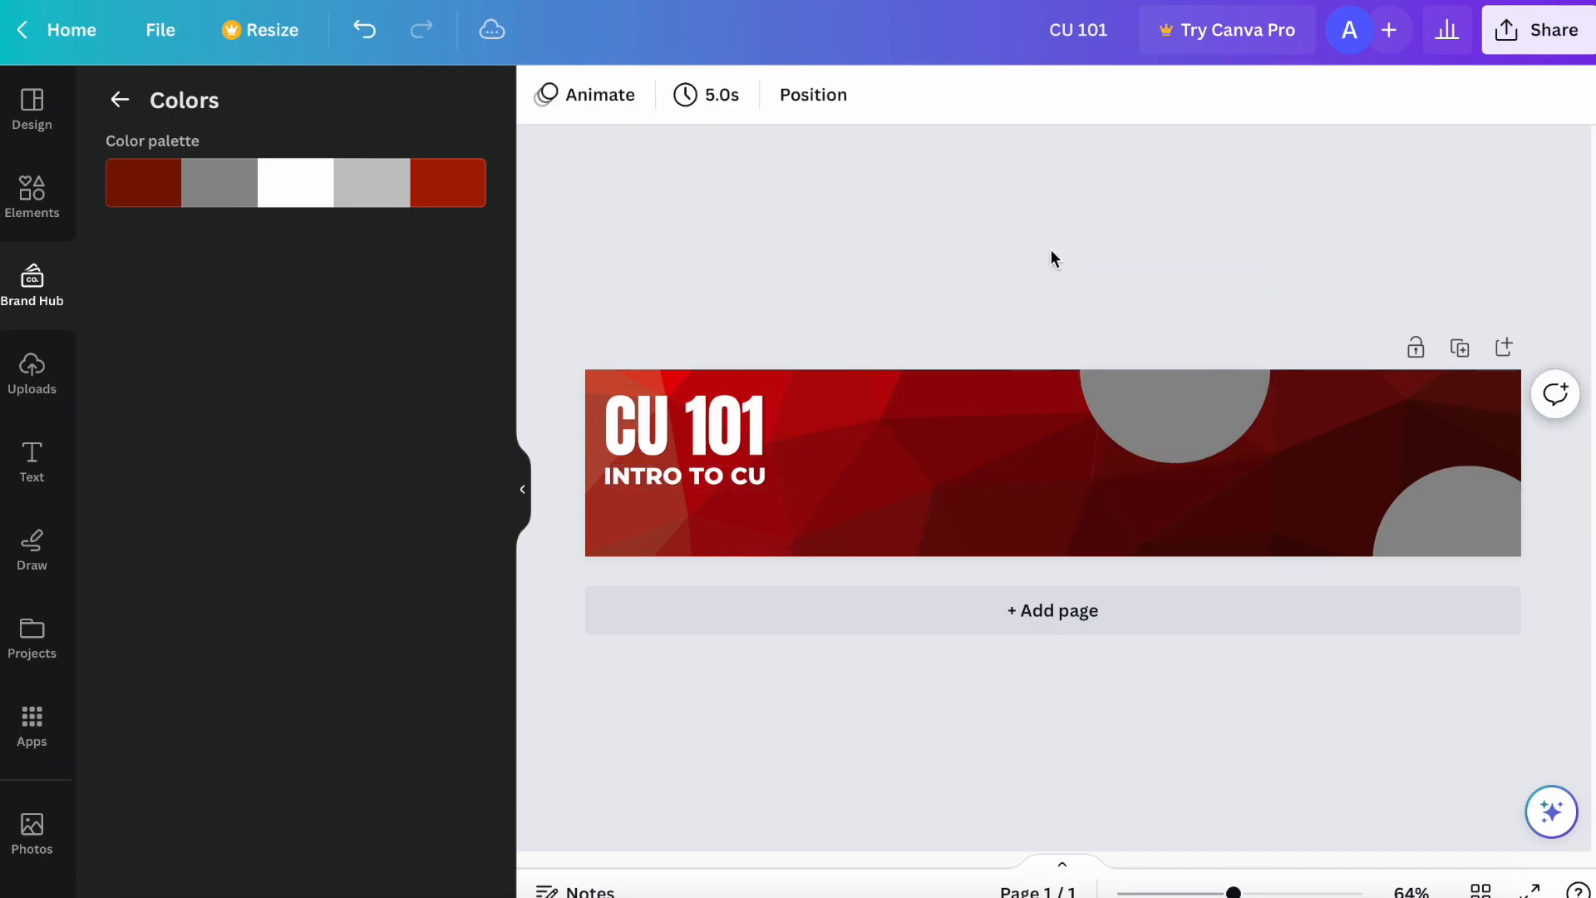
# Step: Search the graphics for "embellishment" and add the diagonally striped circle to the banner
pyautogui.click(31, 195)
pyautogui.click(417, 108)
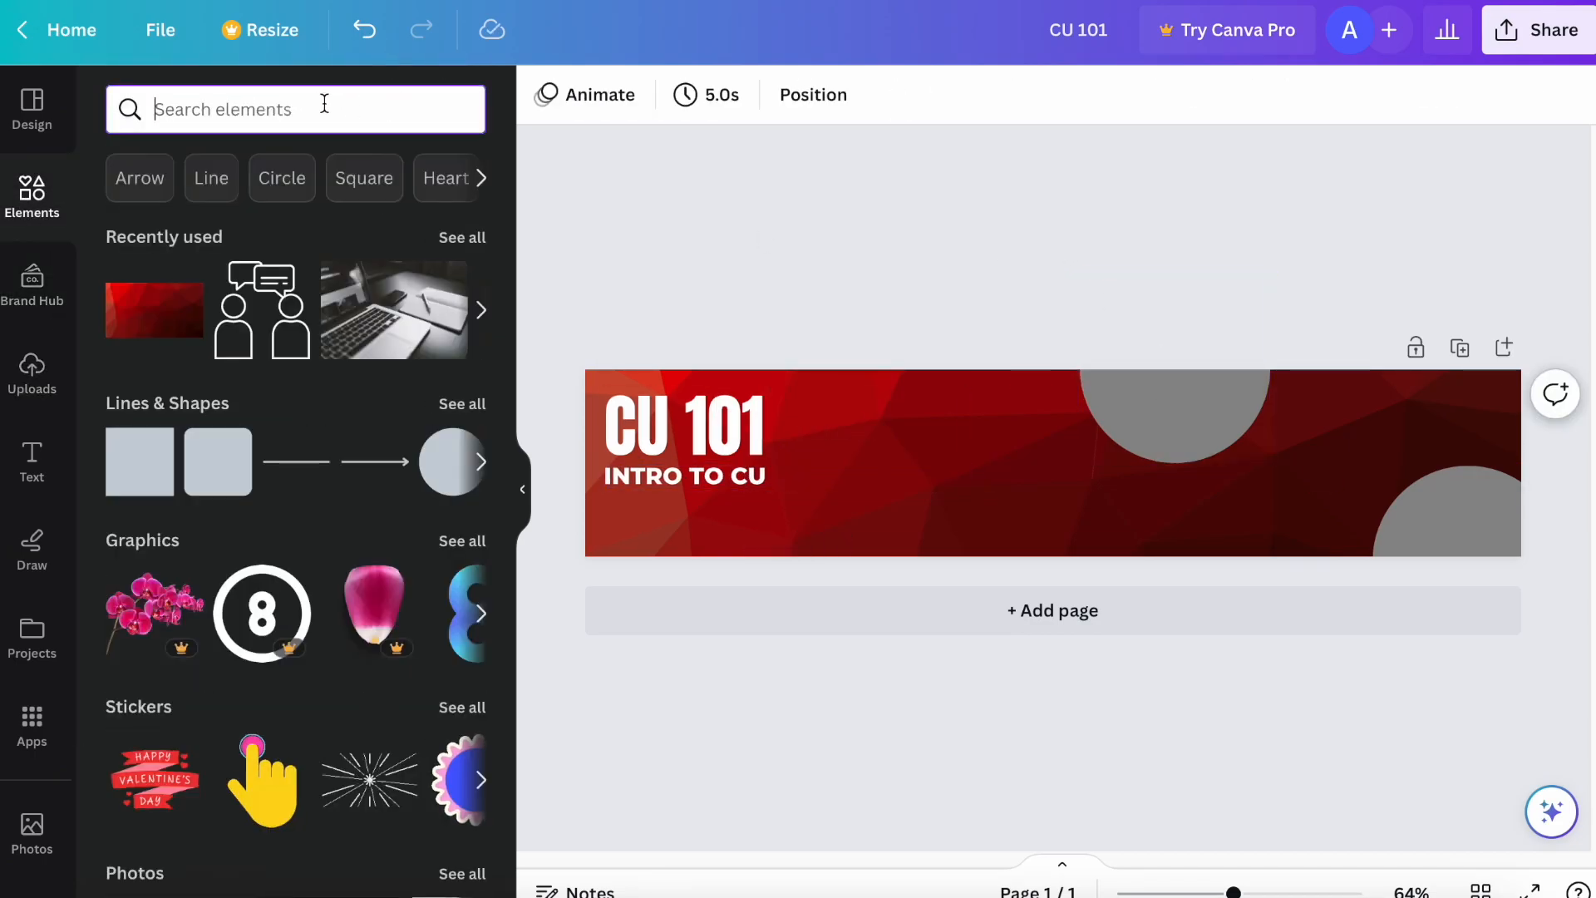
pyautogui.write('embellishment')
pyautogui.click(274, 232)
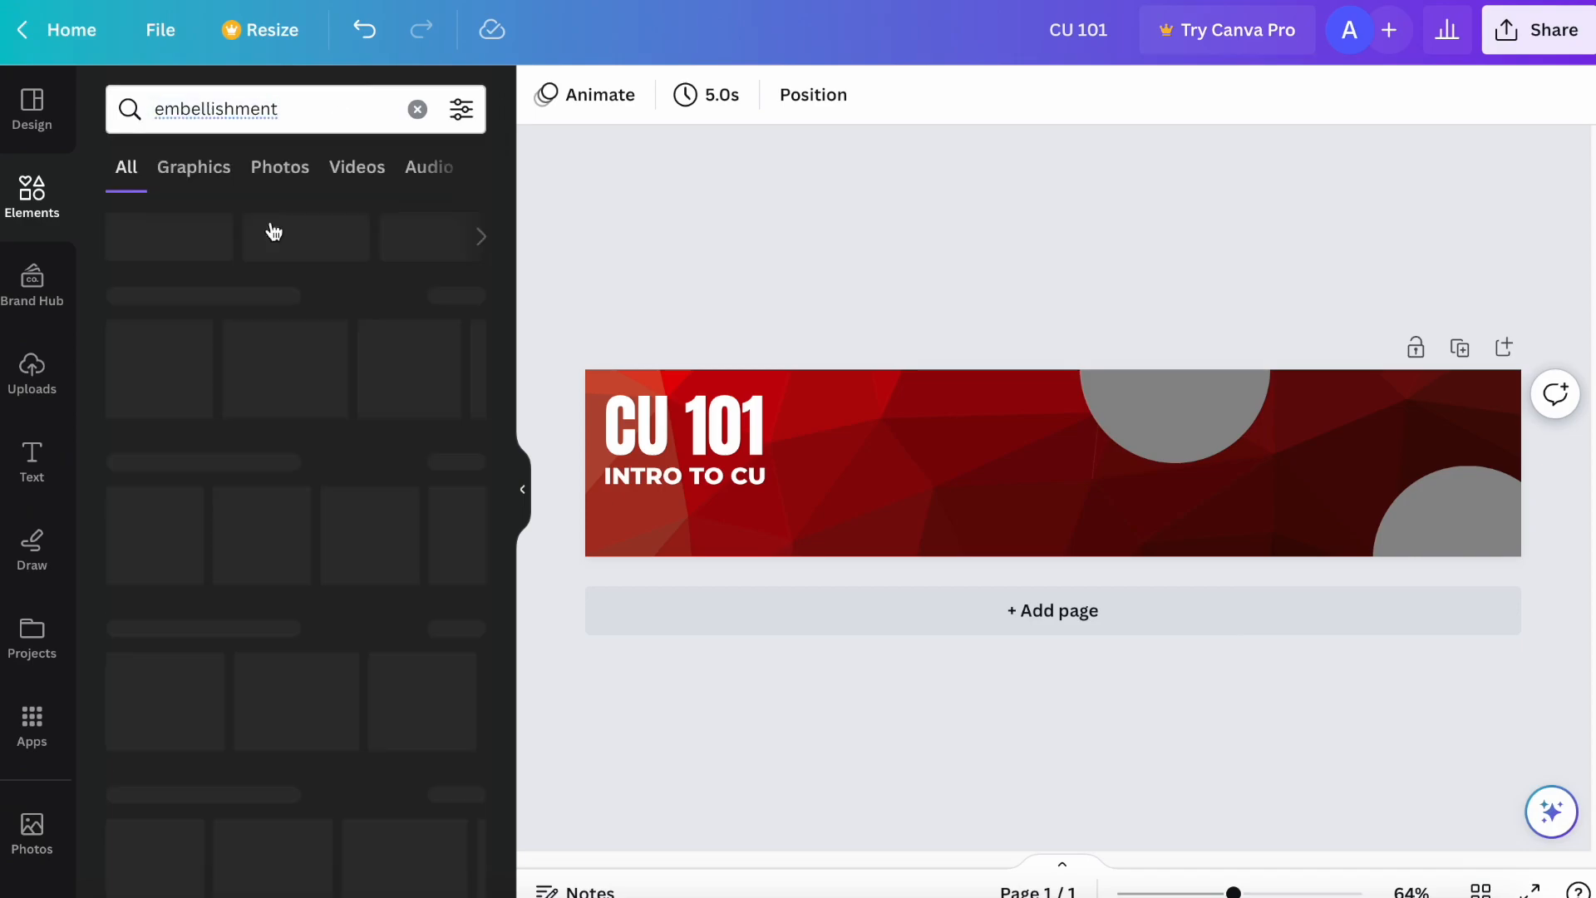
pyautogui.click(453, 297)
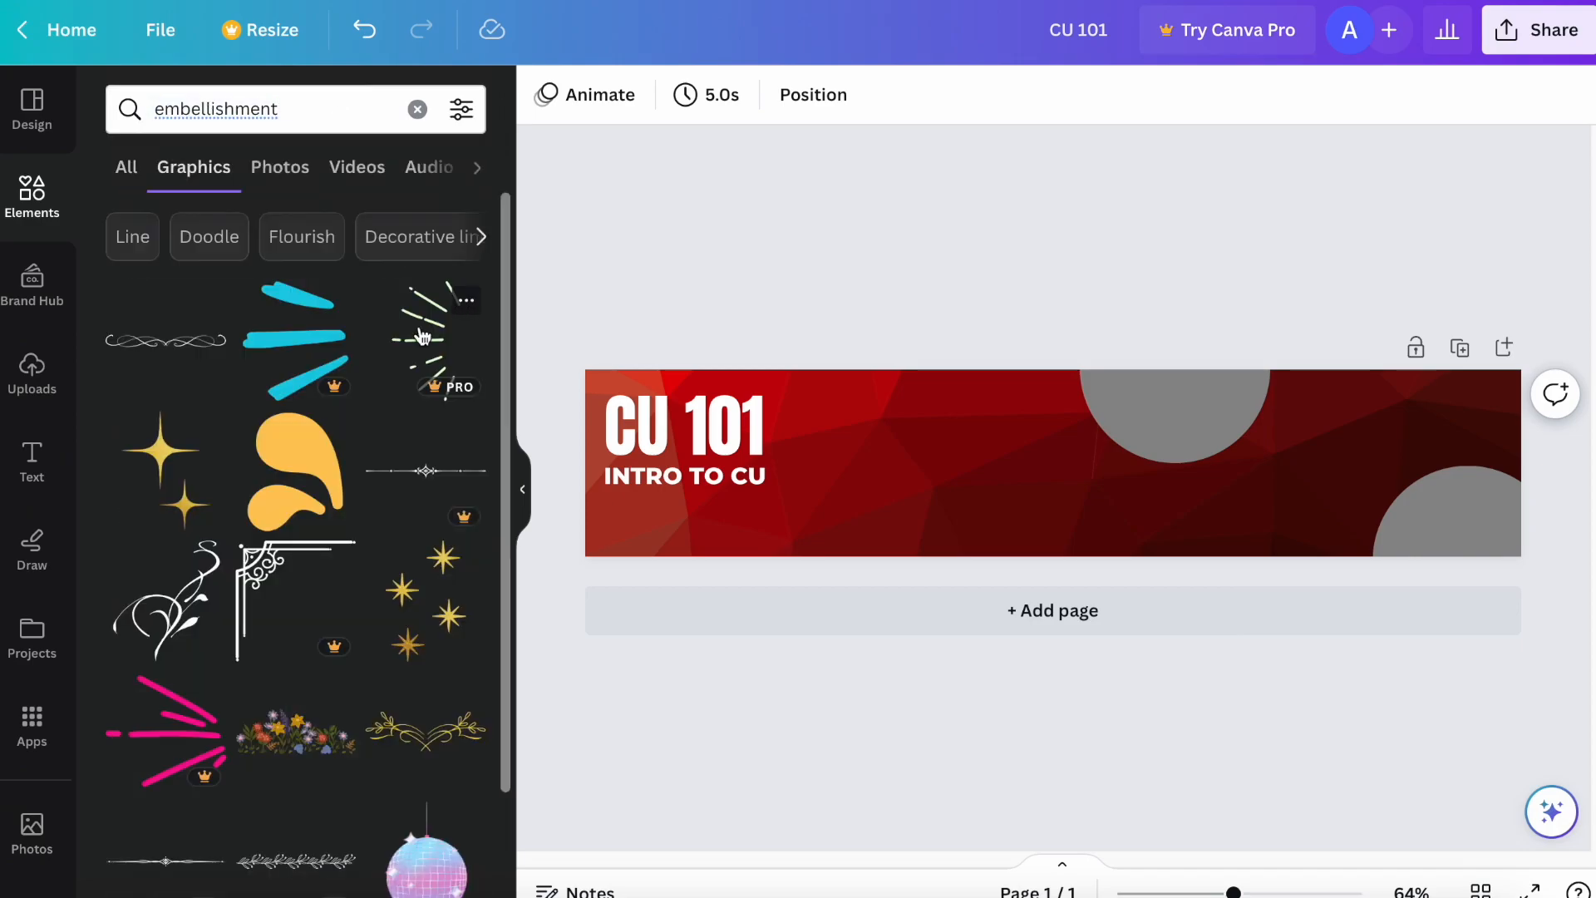
pyautogui.scroll(-5, 313, 421)
pyautogui.scroll(-2, 303, 393)
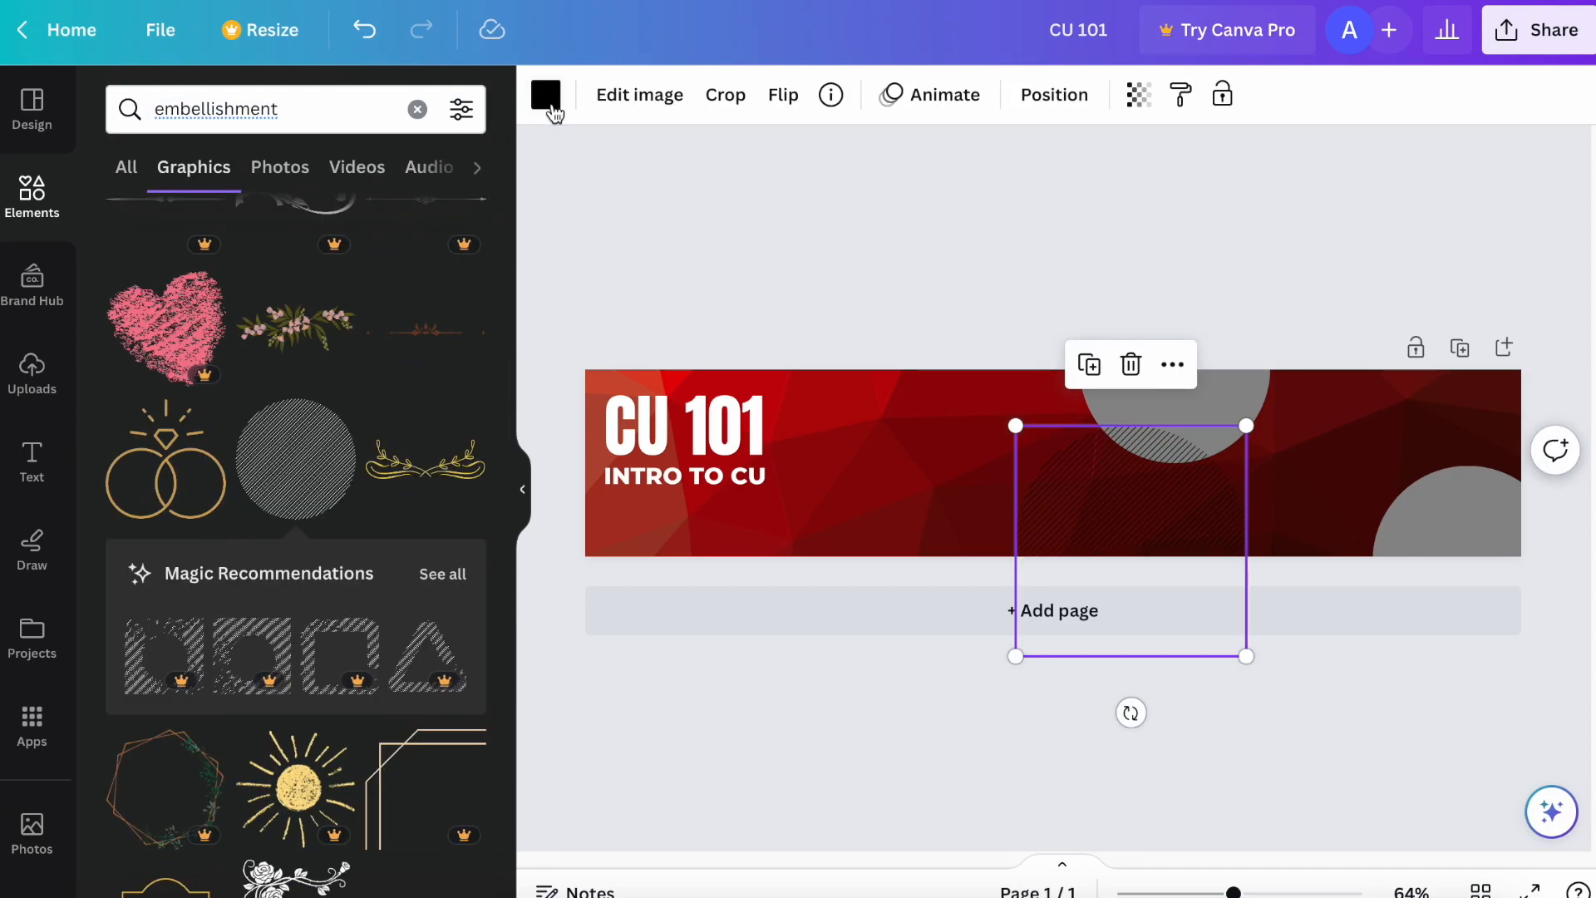
# Step: Color the striped circle white (#ffffff) and move it up between the two gray circles
pyautogui.click(549, 102)
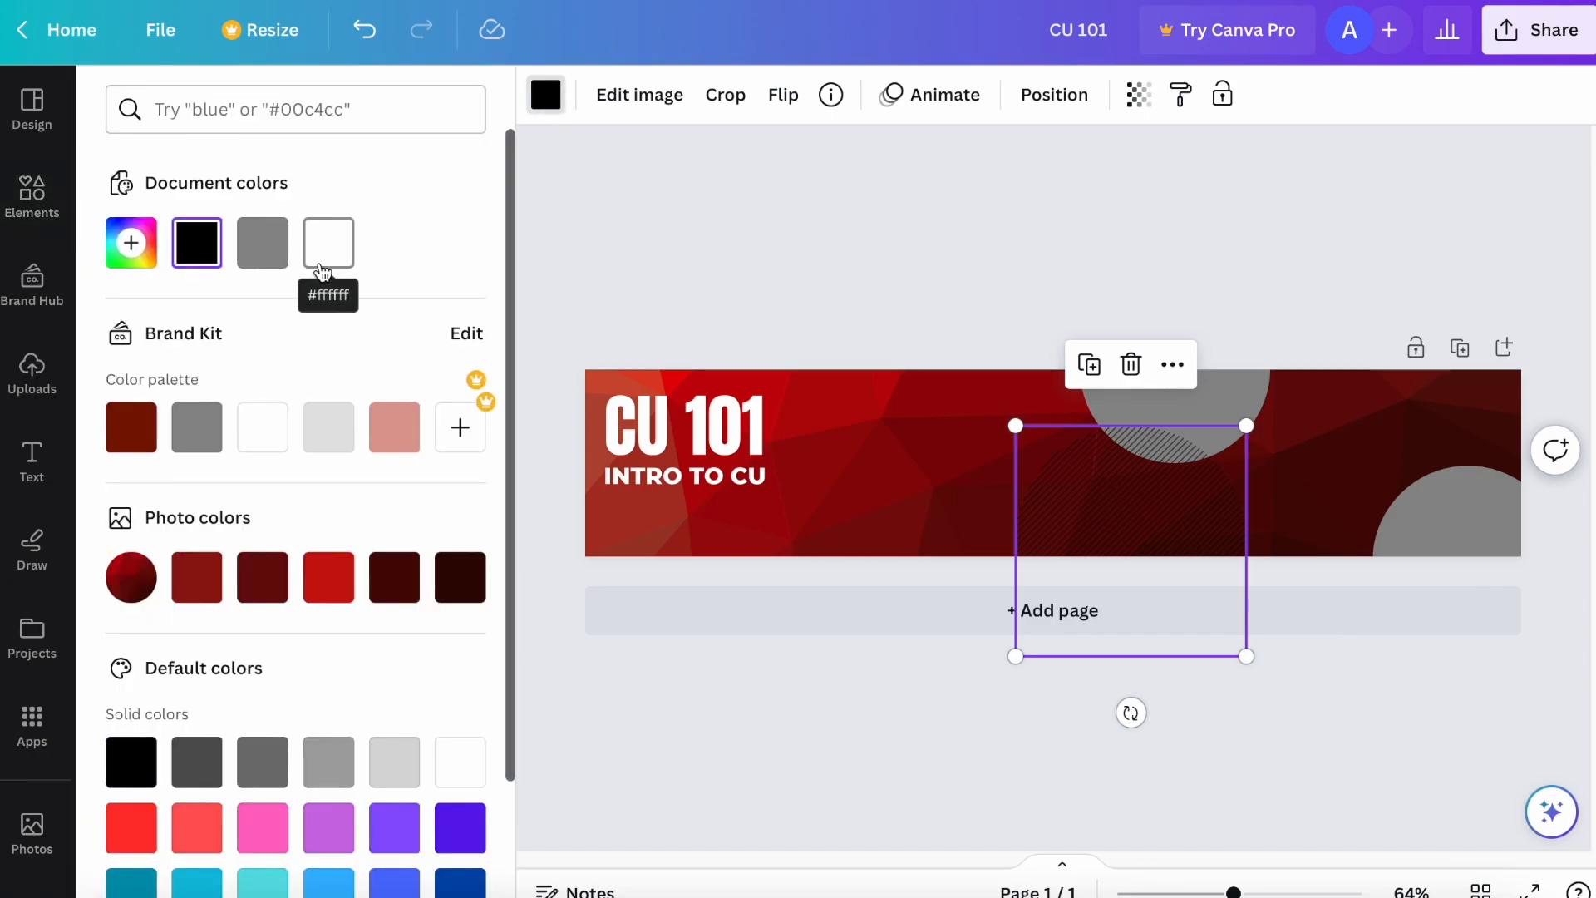
pyautogui.click(321, 271)
pyautogui.moveTo(1228, 439); pyautogui.dragTo(1264, 378)
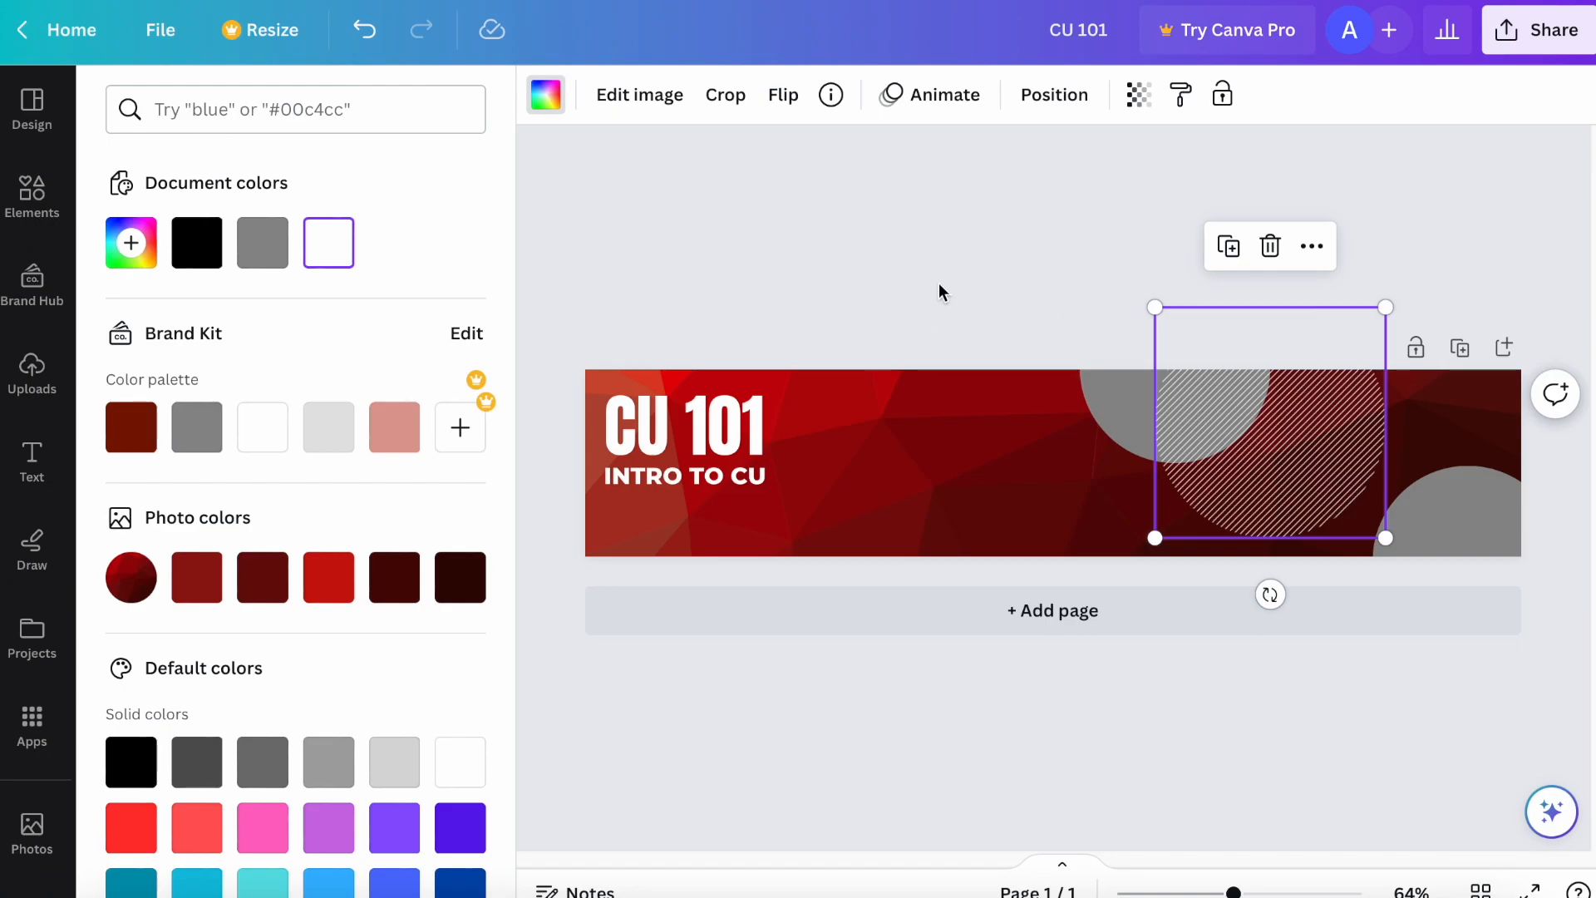
# Step: Duplicate the striped circle into the banner's lower-left corner and move the heading and subtitle over the original circle
pyautogui.hotkey('ctrl', 'd')
pyautogui.moveTo(1304, 499); pyautogui.dragTo(730, 596)
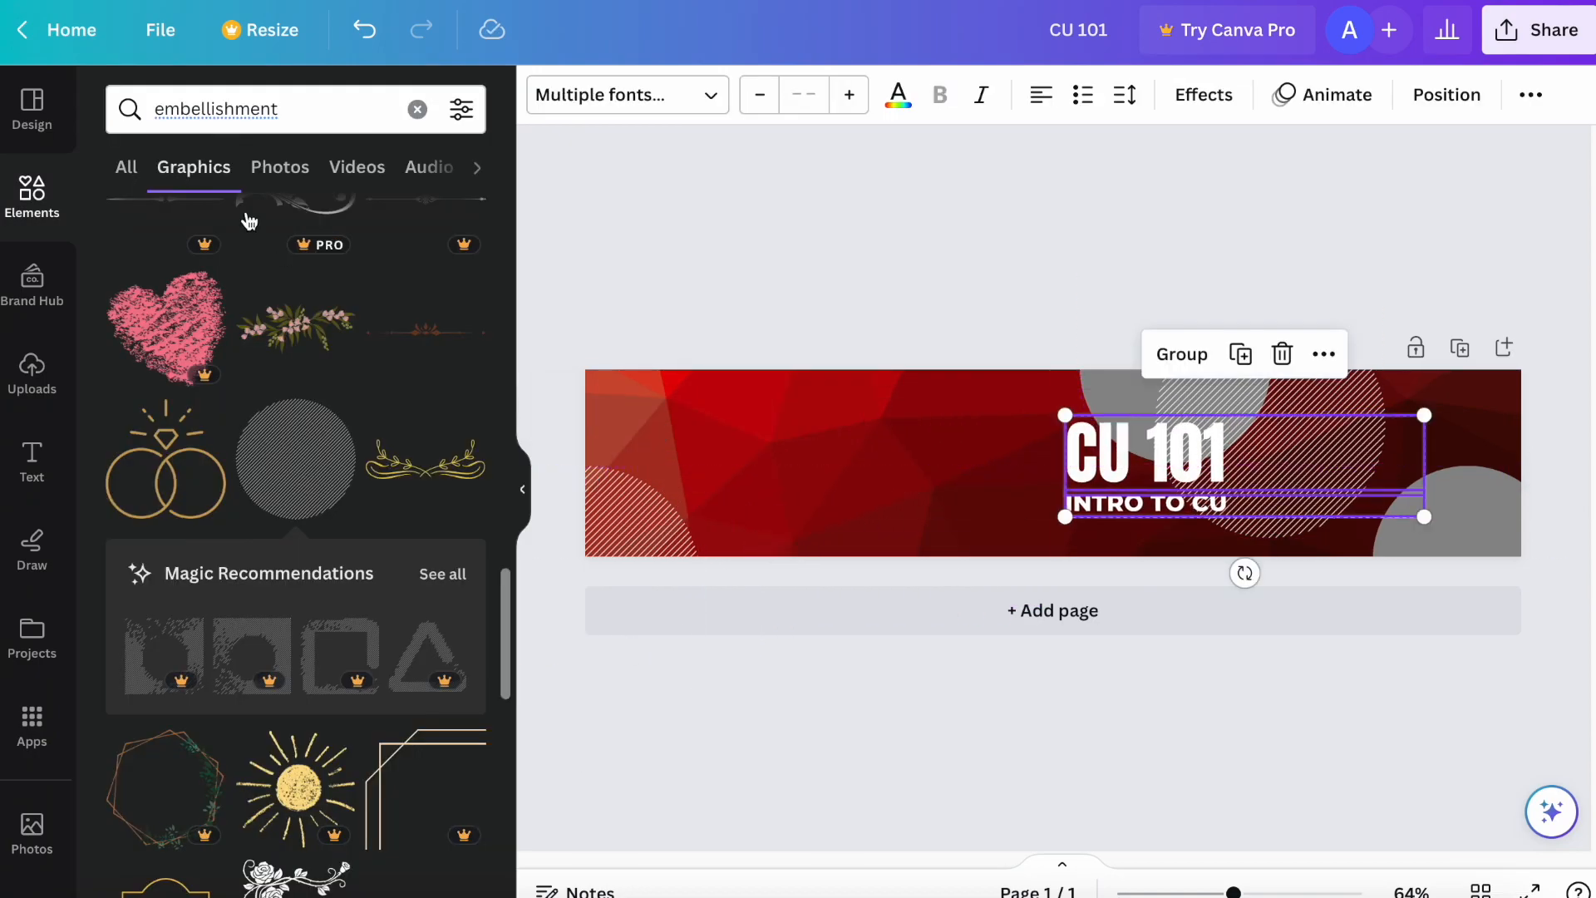
# Step: Search the graphics for "graduation cap" and add the black cap with a diploma scroll to the banner
pyautogui.click(418, 109)
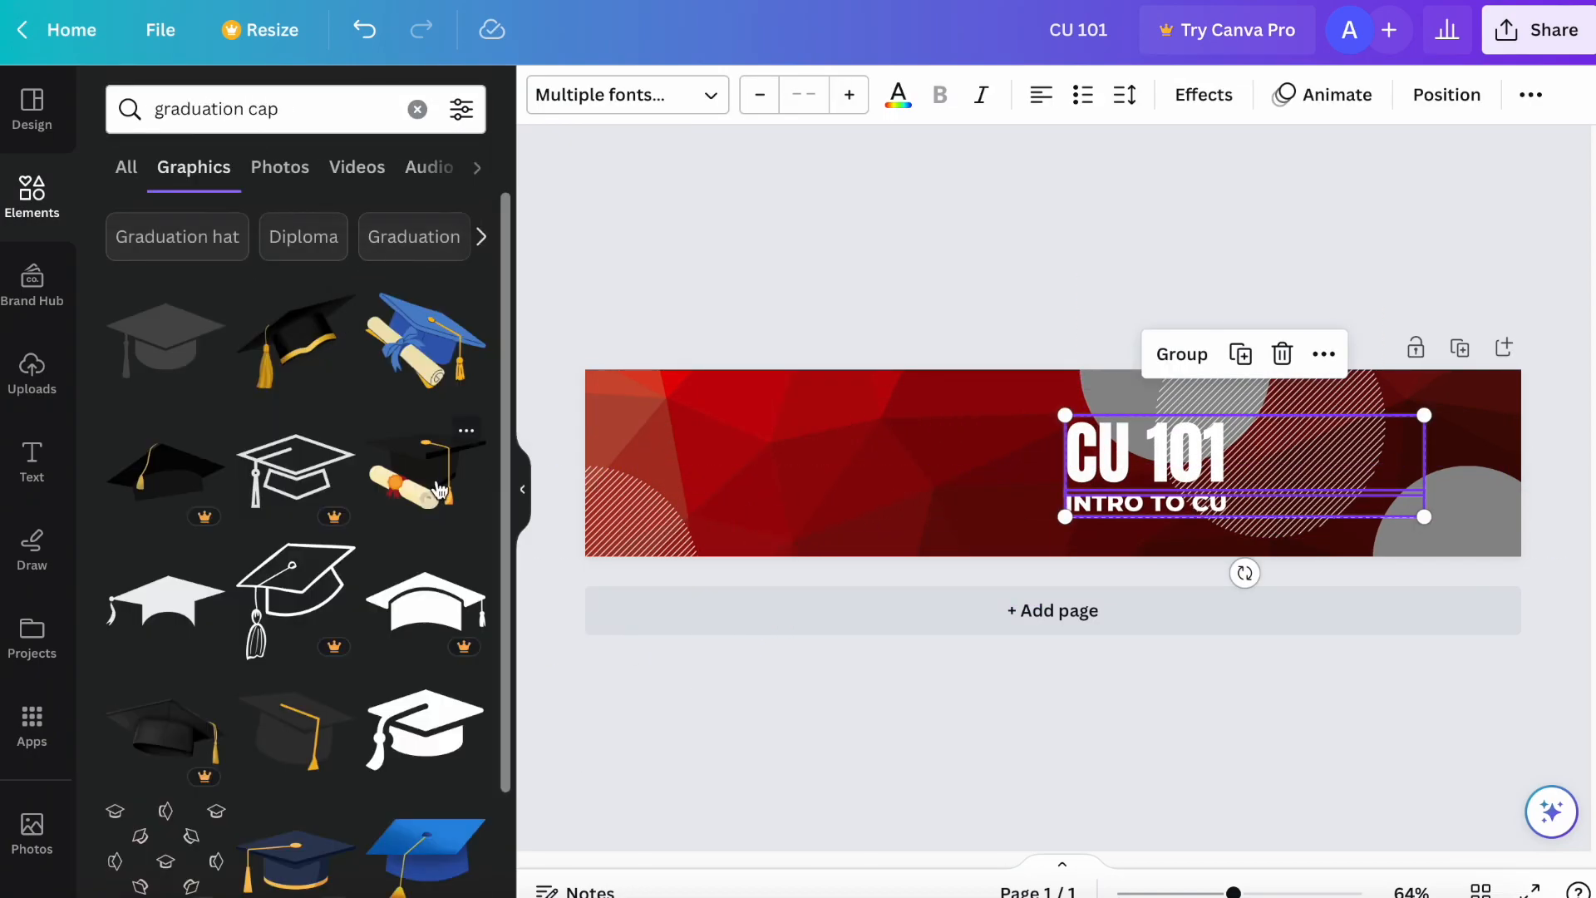
pyautogui.moveTo(426, 470); pyautogui.dragTo(754, 460)
# Step: Apply a text effect to the "CU 101" heading and center the heading and subtitle within the striped circle
pyautogui.click(1145, 453)
pyautogui.click(1204, 94)
pyautogui.click(286, 223)
pyautogui.click(449, 645)
pyautogui.click(188, 478)
pyautogui.click(128, 478)
pyautogui.click(1158, 668)
pyautogui.moveTo(1147, 453); pyautogui.dragTo(1276, 453)
# Step: Shrink the cap-and-diploma graphic beside "CU 101" and place a copy of the gray circle at the banner's lower left
pyautogui.click(740, 453)
pyautogui.moveTo(629, 393); pyautogui.dragTo(730, 456)
pyautogui.moveTo(781, 499); pyautogui.dragTo(1091, 466)
pyautogui.click(1111, 392)
pyautogui.moveTo(1112, 392); pyautogui.dragTo(716, 595)
pyautogui.click(1549, 94)
pyautogui.click(1367, 153)
pyautogui.click(381, 207)
pyautogui.click(930, 303)
# Step: Replace the cap-and-diploma graphic with the plain solid graduation cap that has a tassel on its left
pyautogui.click(1109, 462)
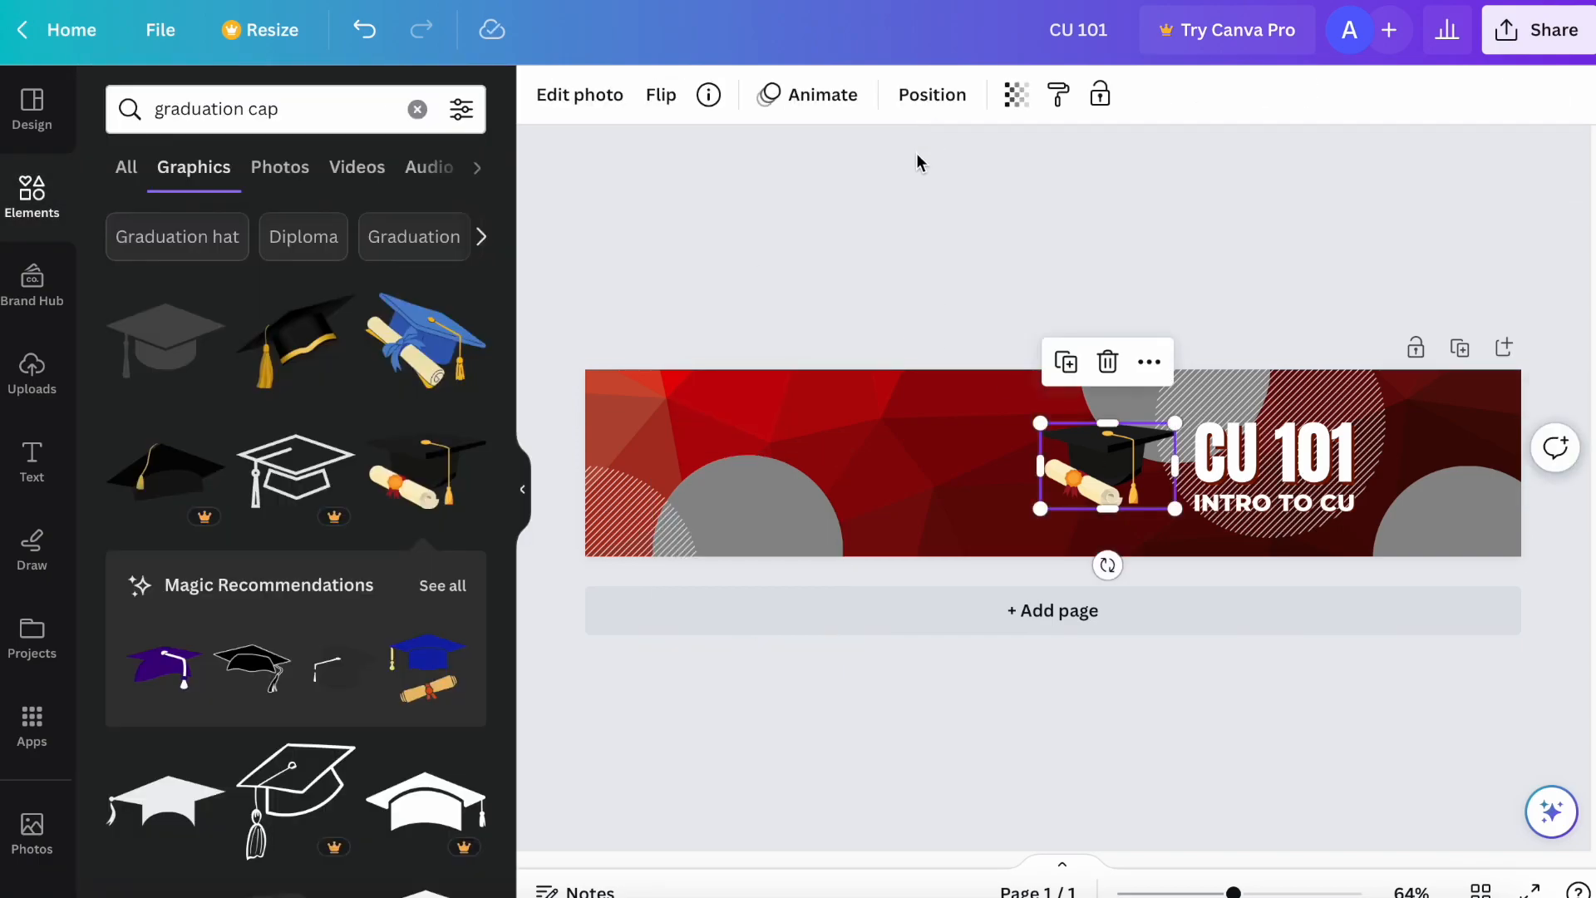
pyautogui.press('Delete')
pyautogui.click(164, 785)
# Step: Shrink the graduation cap, color it dark red from the brand palette, and set it on the upper-left corner of "CU 101"
pyautogui.click(545, 94)
pyautogui.click(348, 240)
pyautogui.moveTo(1068, 457); pyautogui.dragTo(1110, 460)
pyautogui.moveTo(1009, 433); pyautogui.dragTo(1052, 450)
pyautogui.moveTo(1117, 474); pyautogui.dragTo(1167, 403)
pyautogui.click(545, 94)
pyautogui.click(131, 426)
pyautogui.click(32, 195)
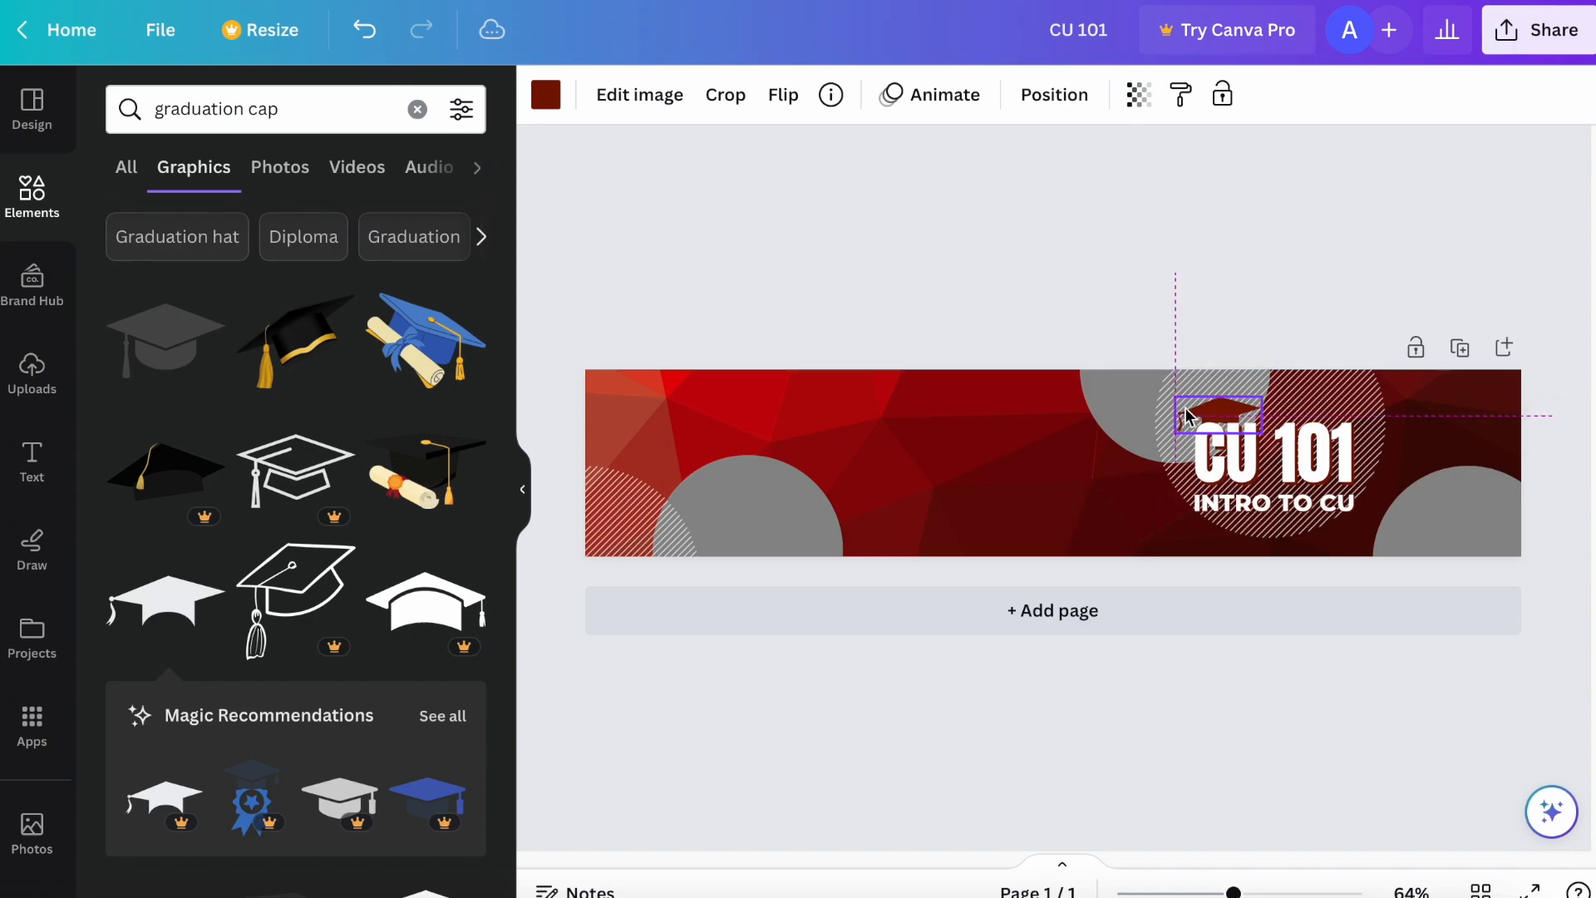
pyautogui.click(913, 401)
# Step: Download the banner as a PNG at 1,200 × 240 px and close the file preview
pyautogui.click(1538, 29)
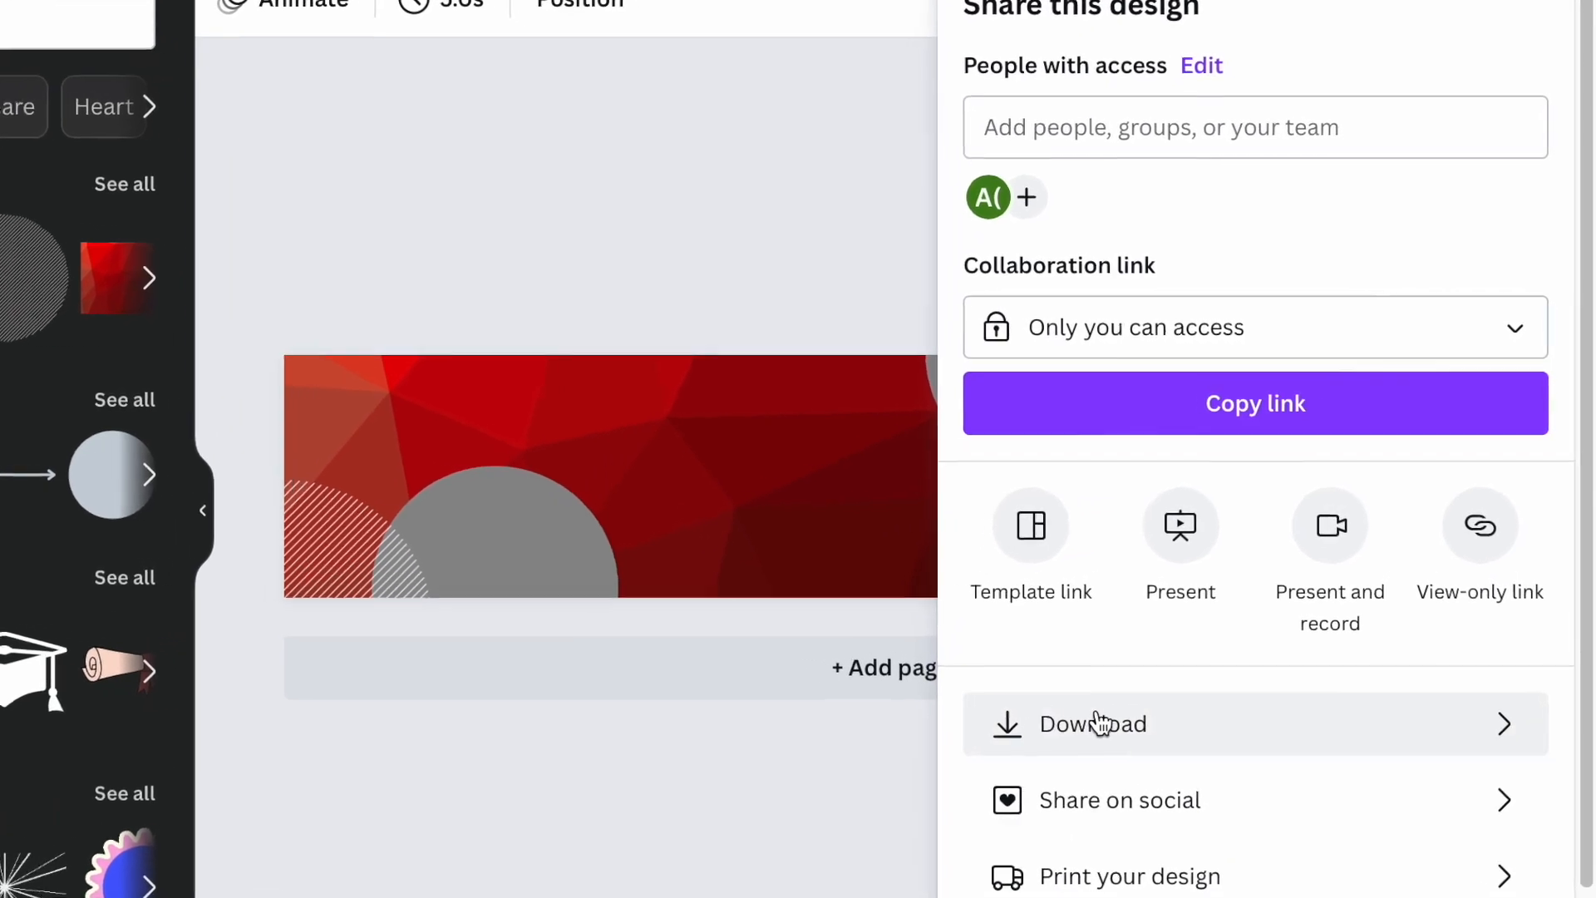
pyautogui.click(1132, 701)
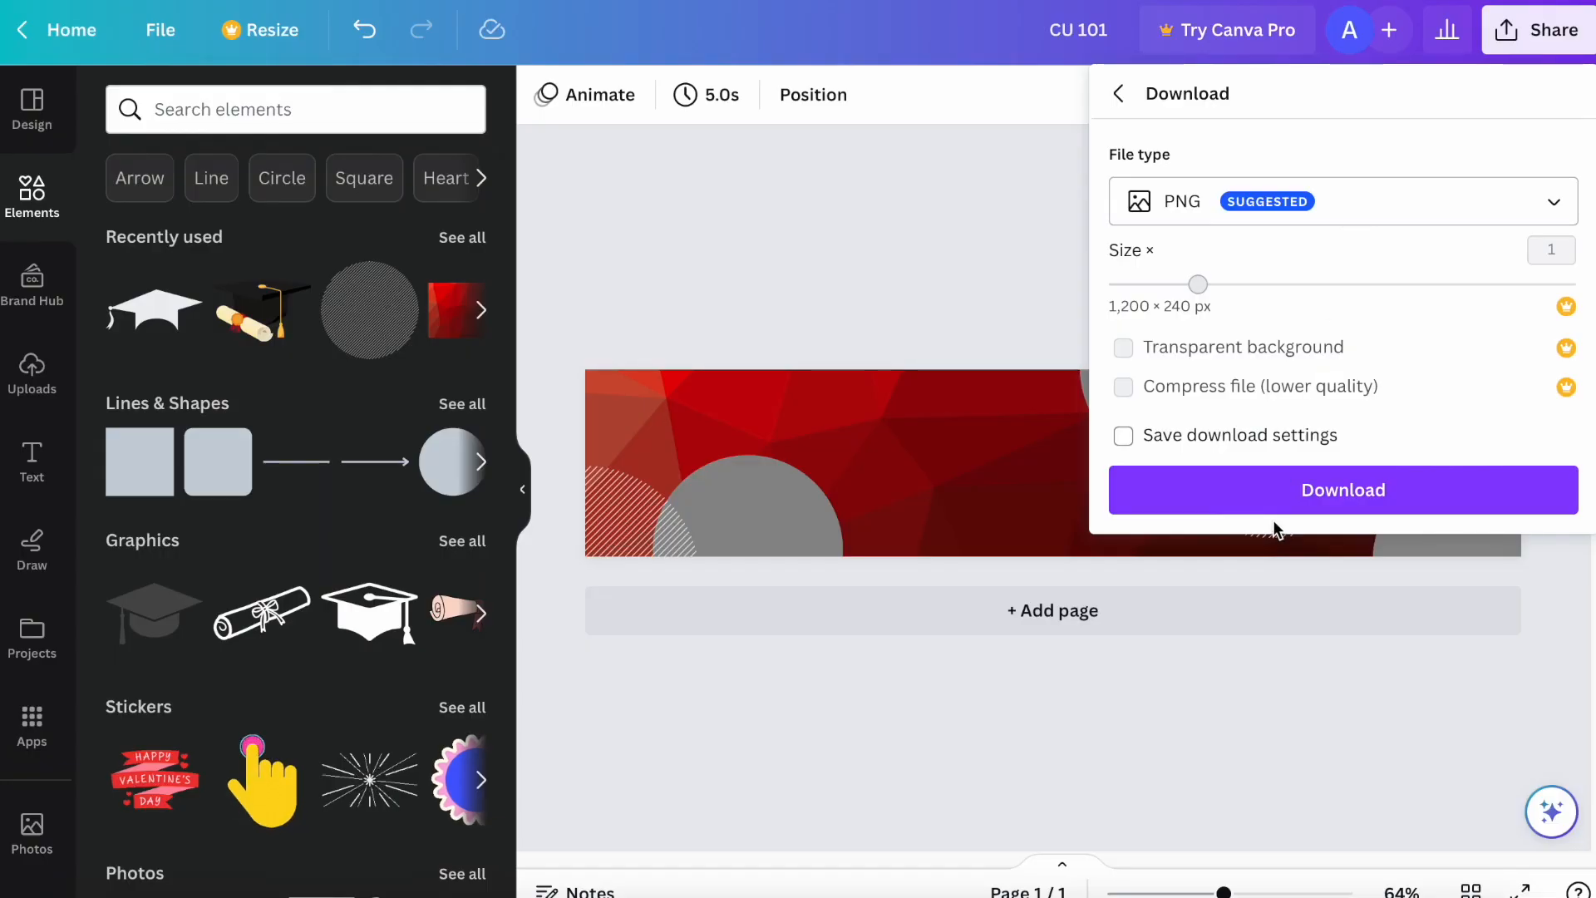
pyautogui.click(1149, 532)
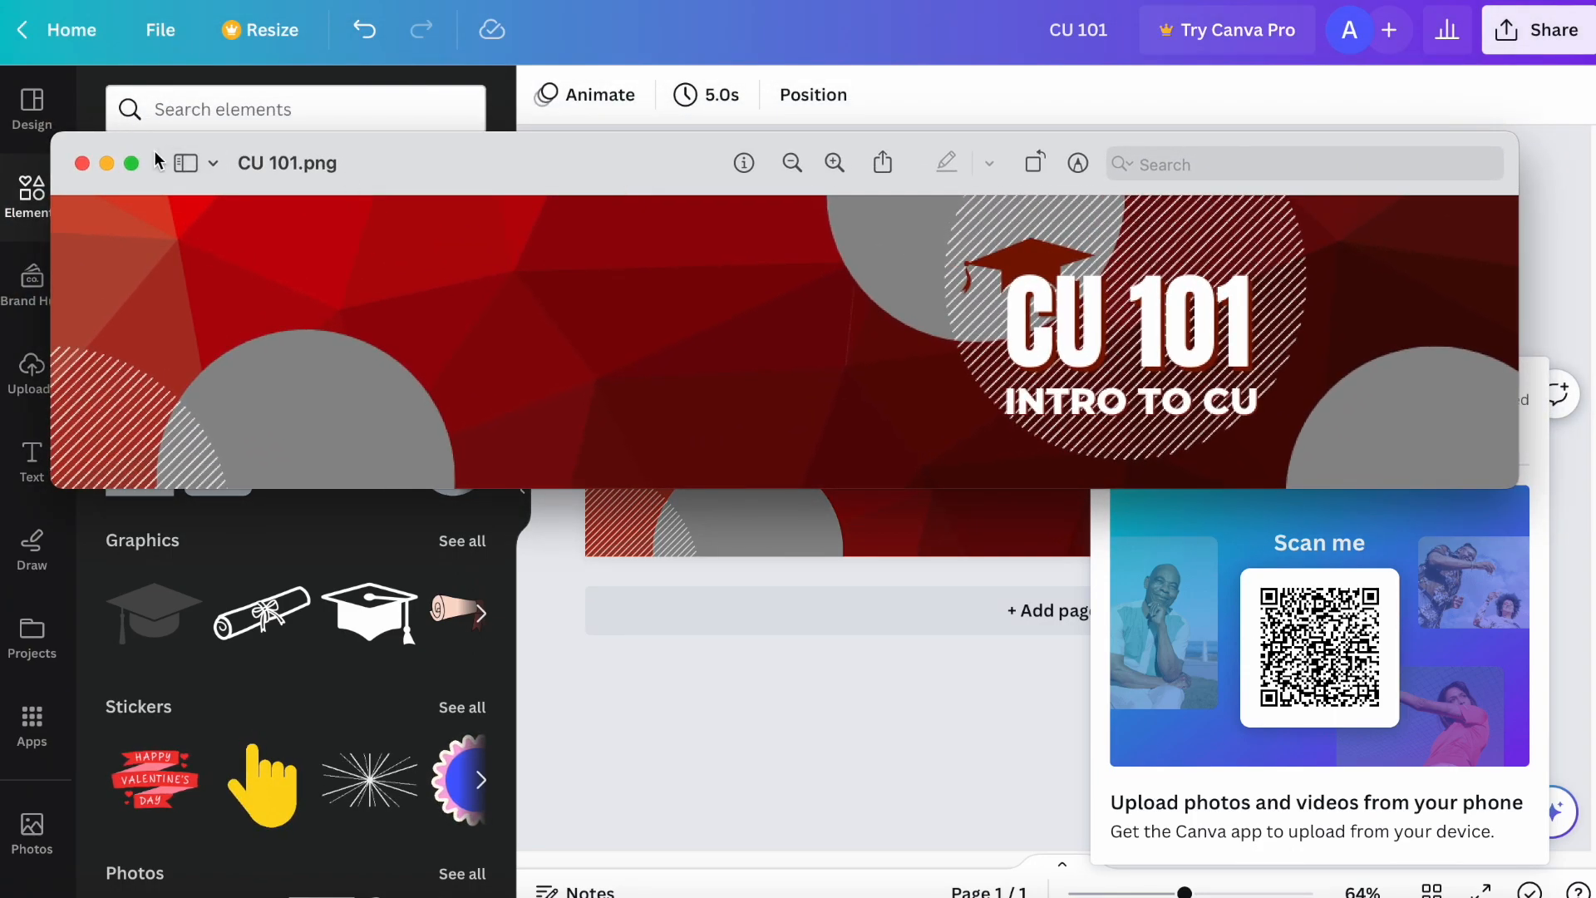
pyautogui.click(74, 162)
# Step: Switch to the Ultra course page and open the display settings for its course image
pyautogui.click(1091, 273)
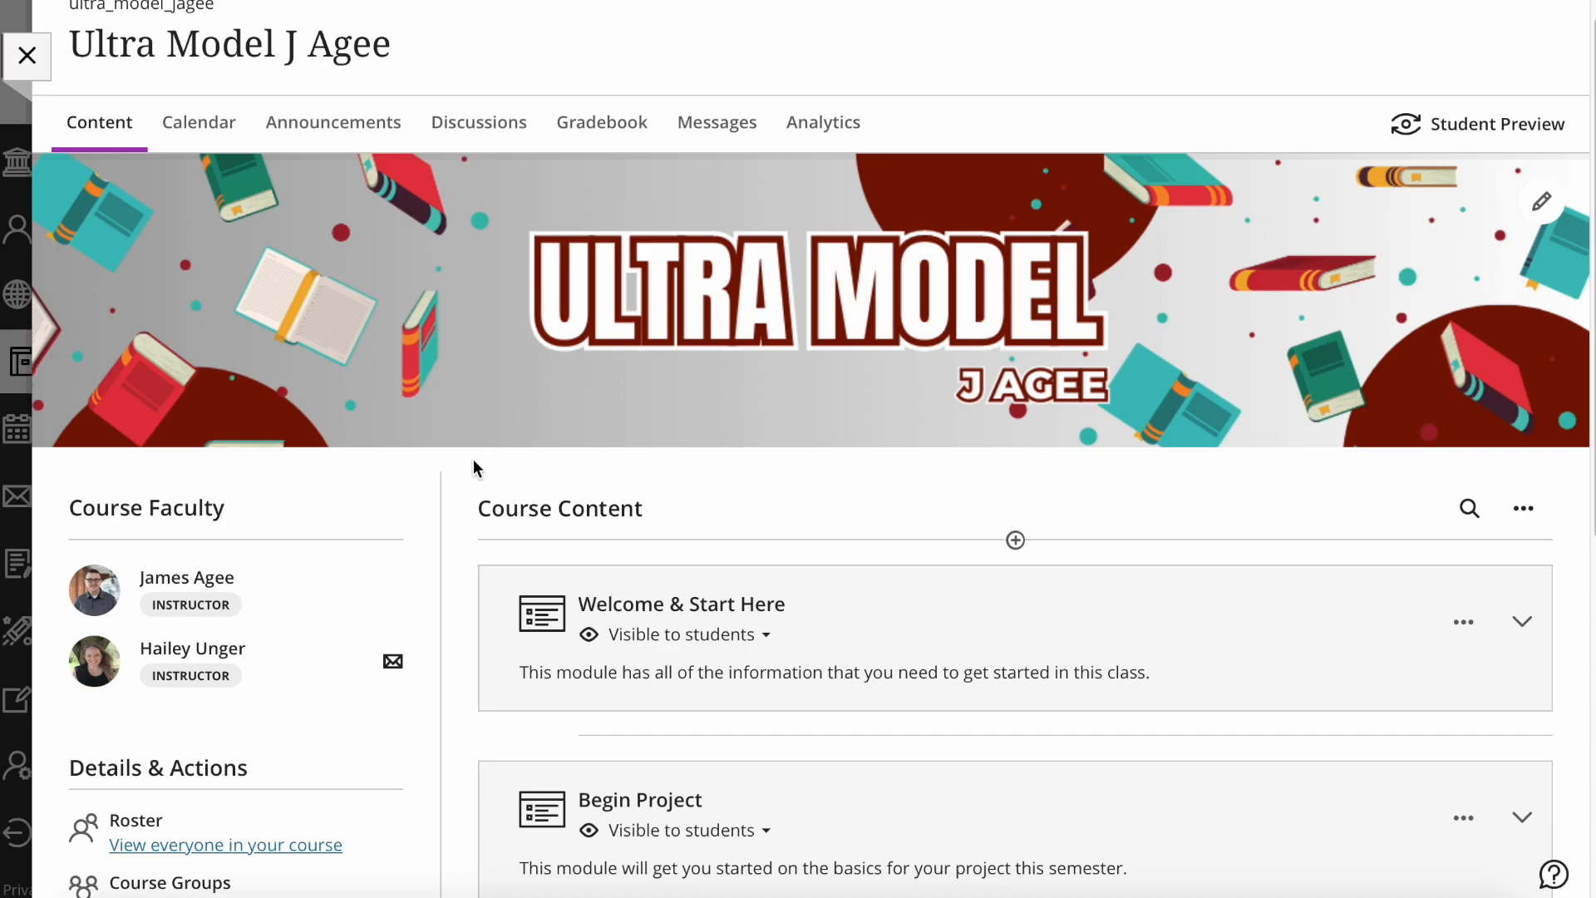
pyautogui.scroll(-5, 449, 458)
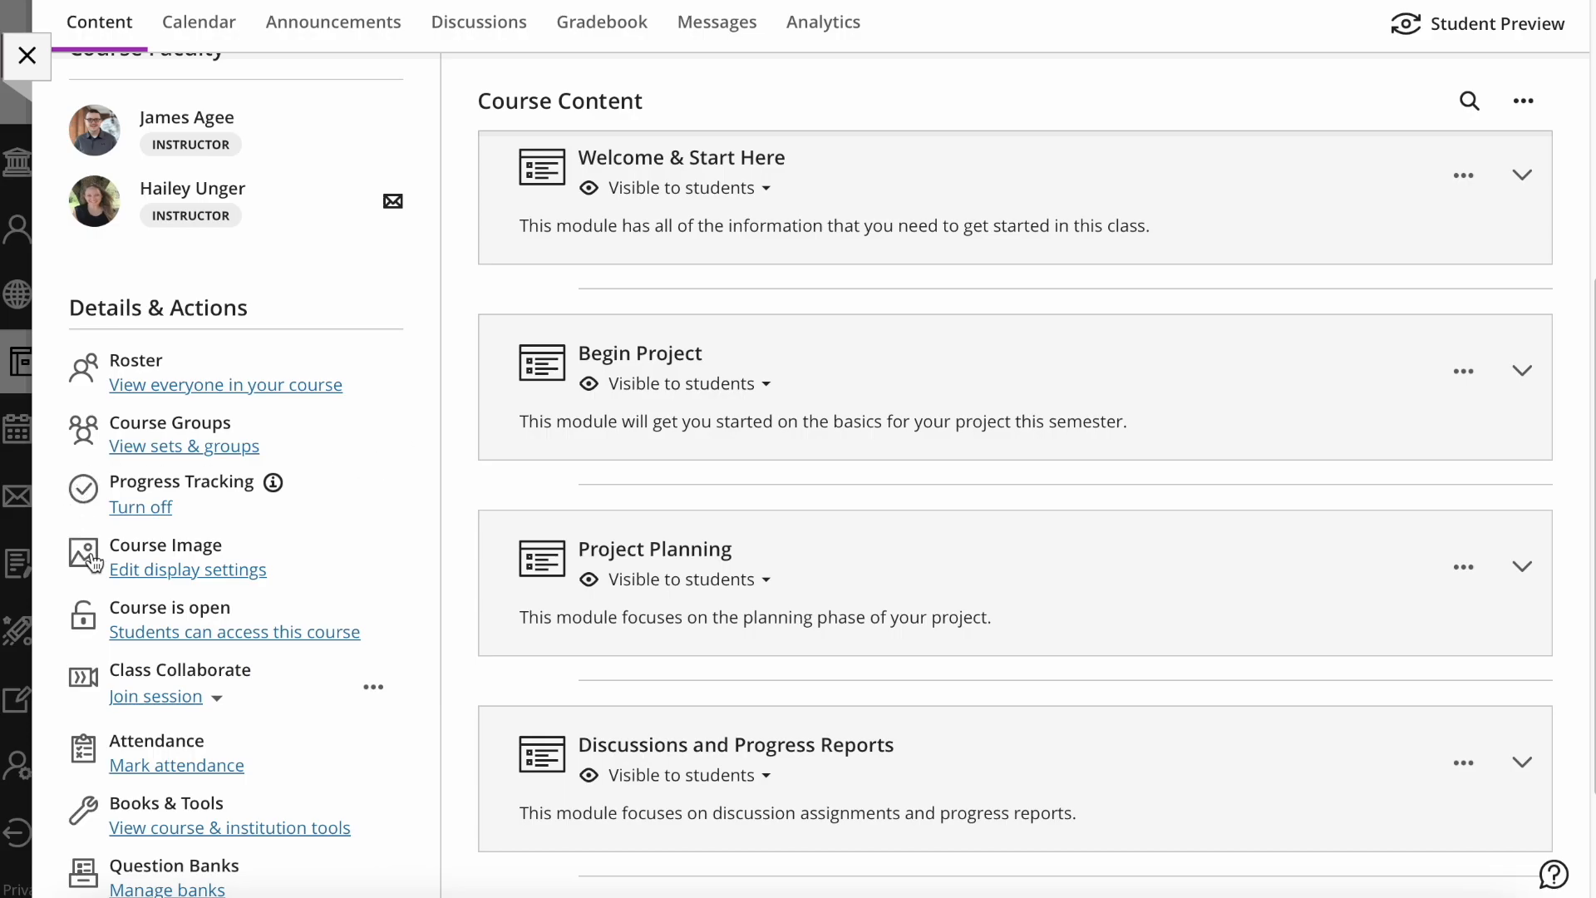
pyautogui.click(311, 523)
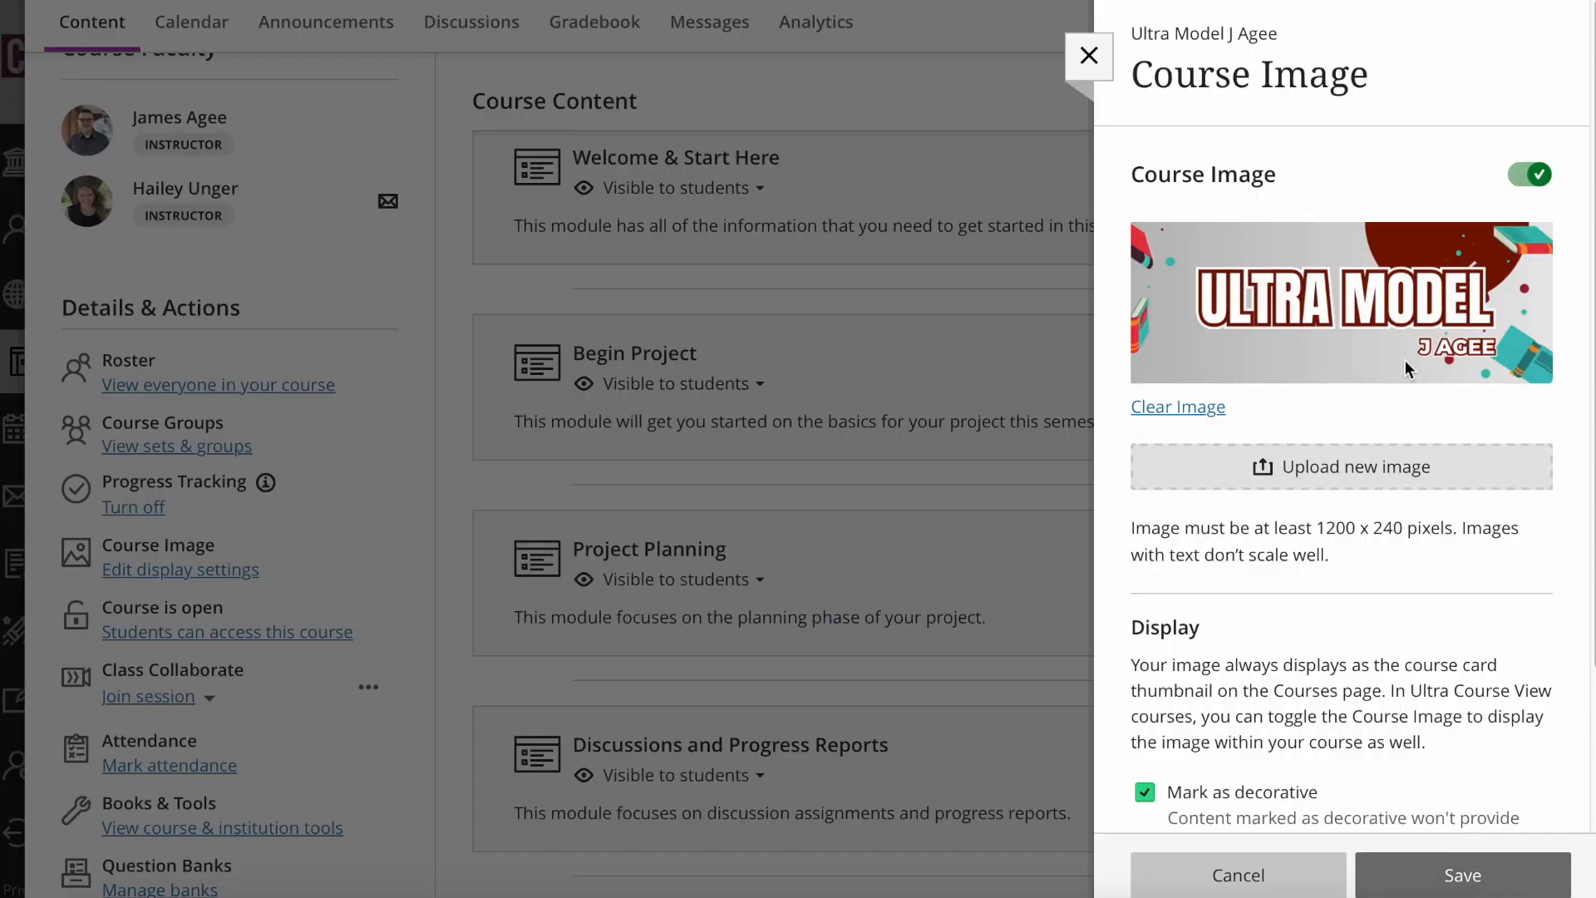
# Step: Review the course image options and upload CU 101.png as the new course image
pyautogui.click(1406, 478)
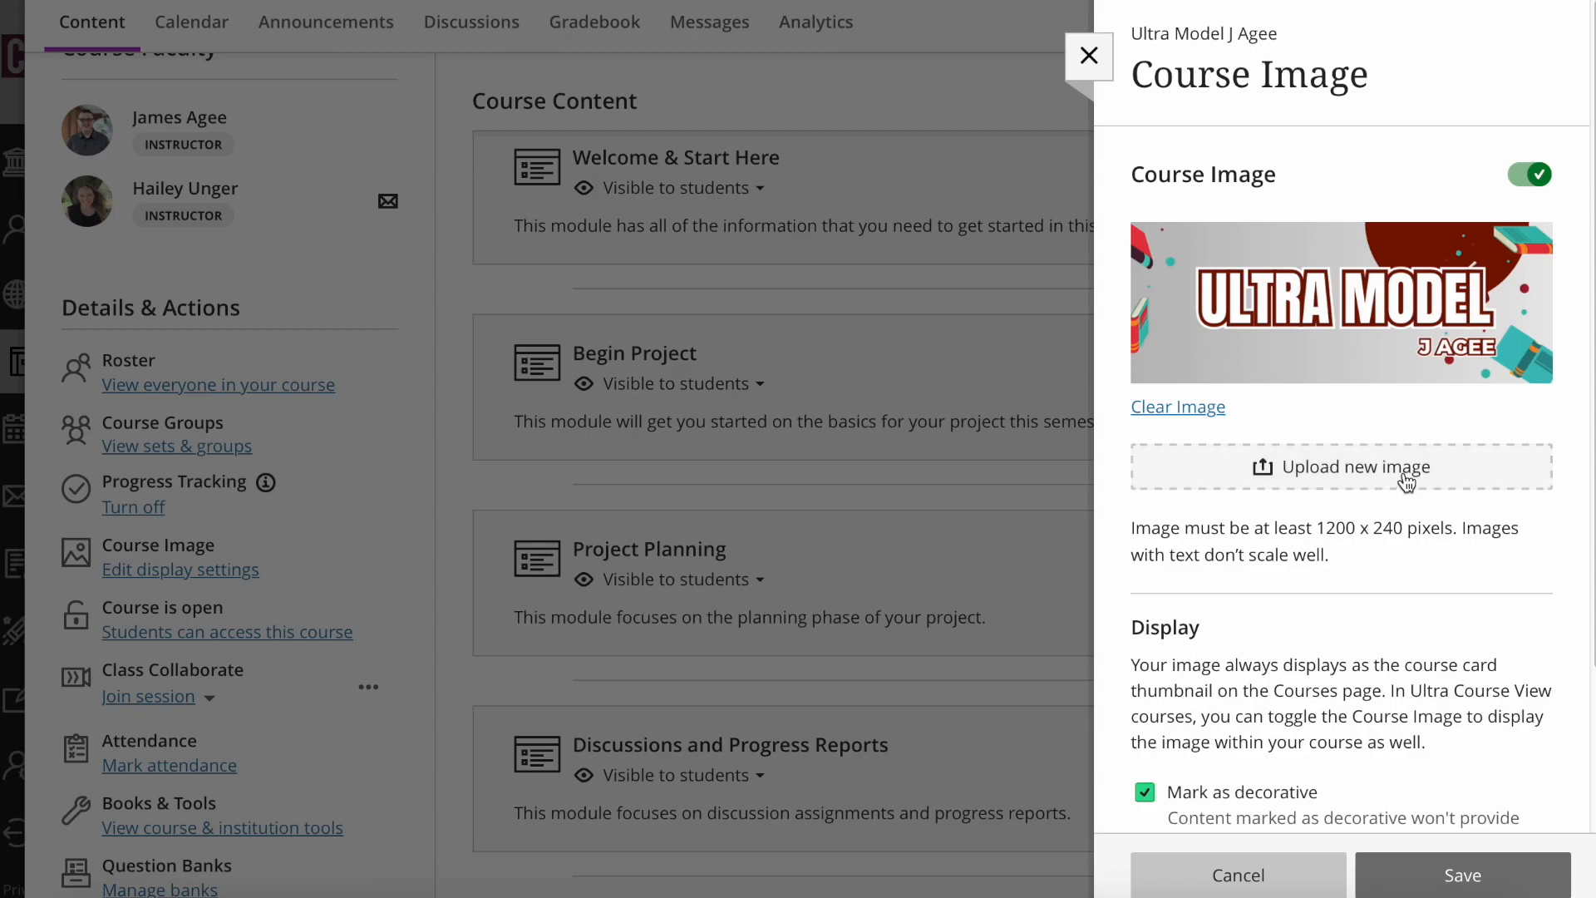
pyautogui.scroll(-2, 1380, 549)
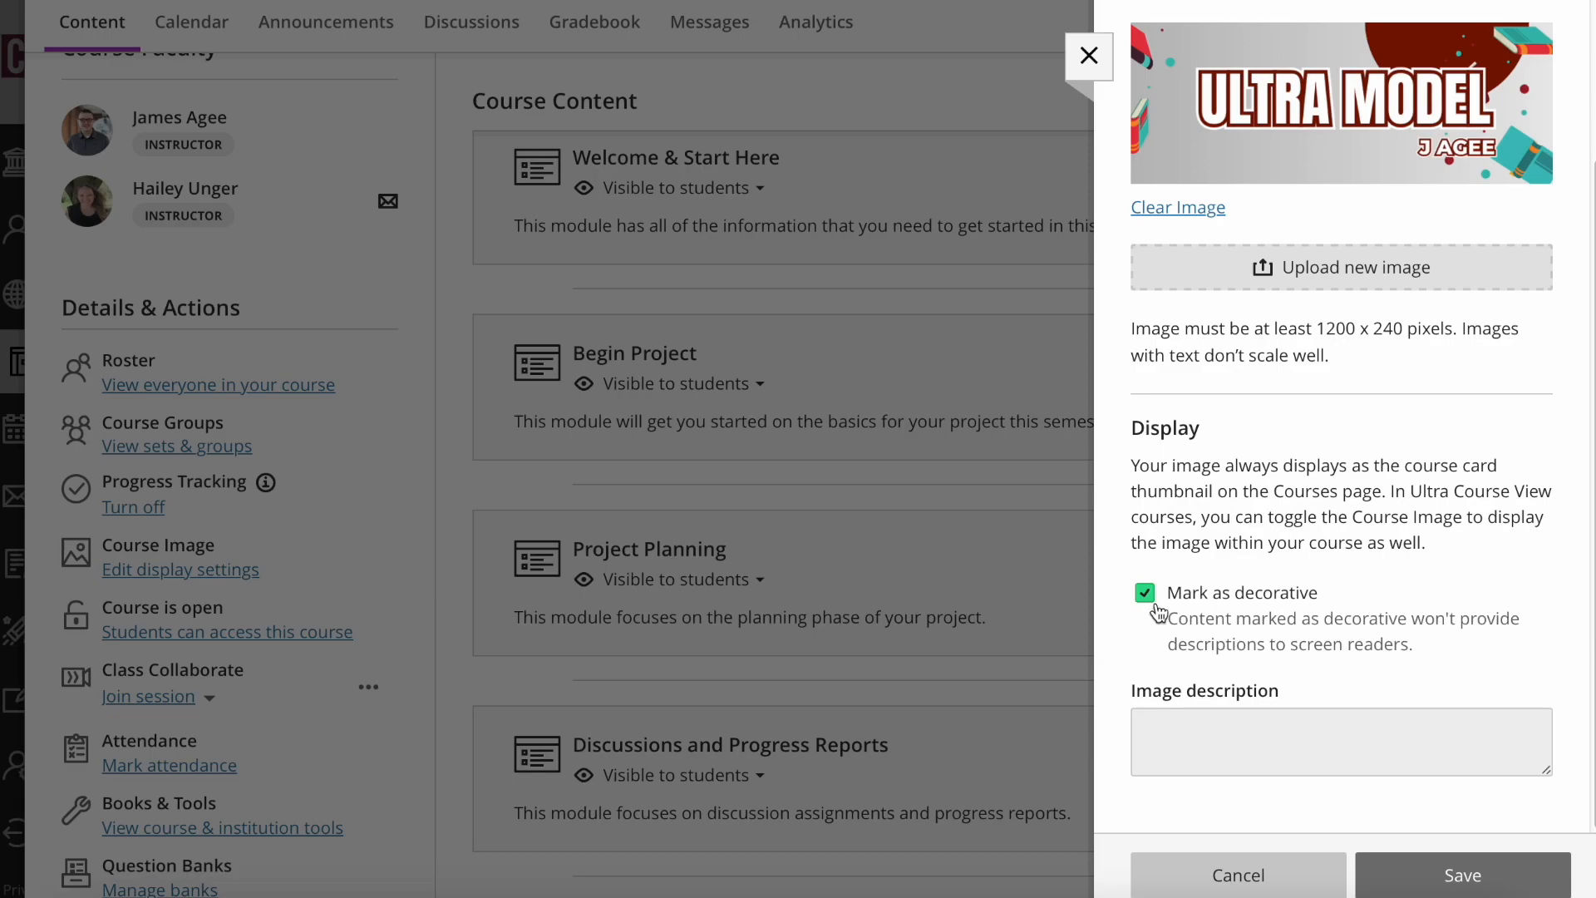
pyautogui.scroll(3, 1309, 615)
pyautogui.click(1345, 466)
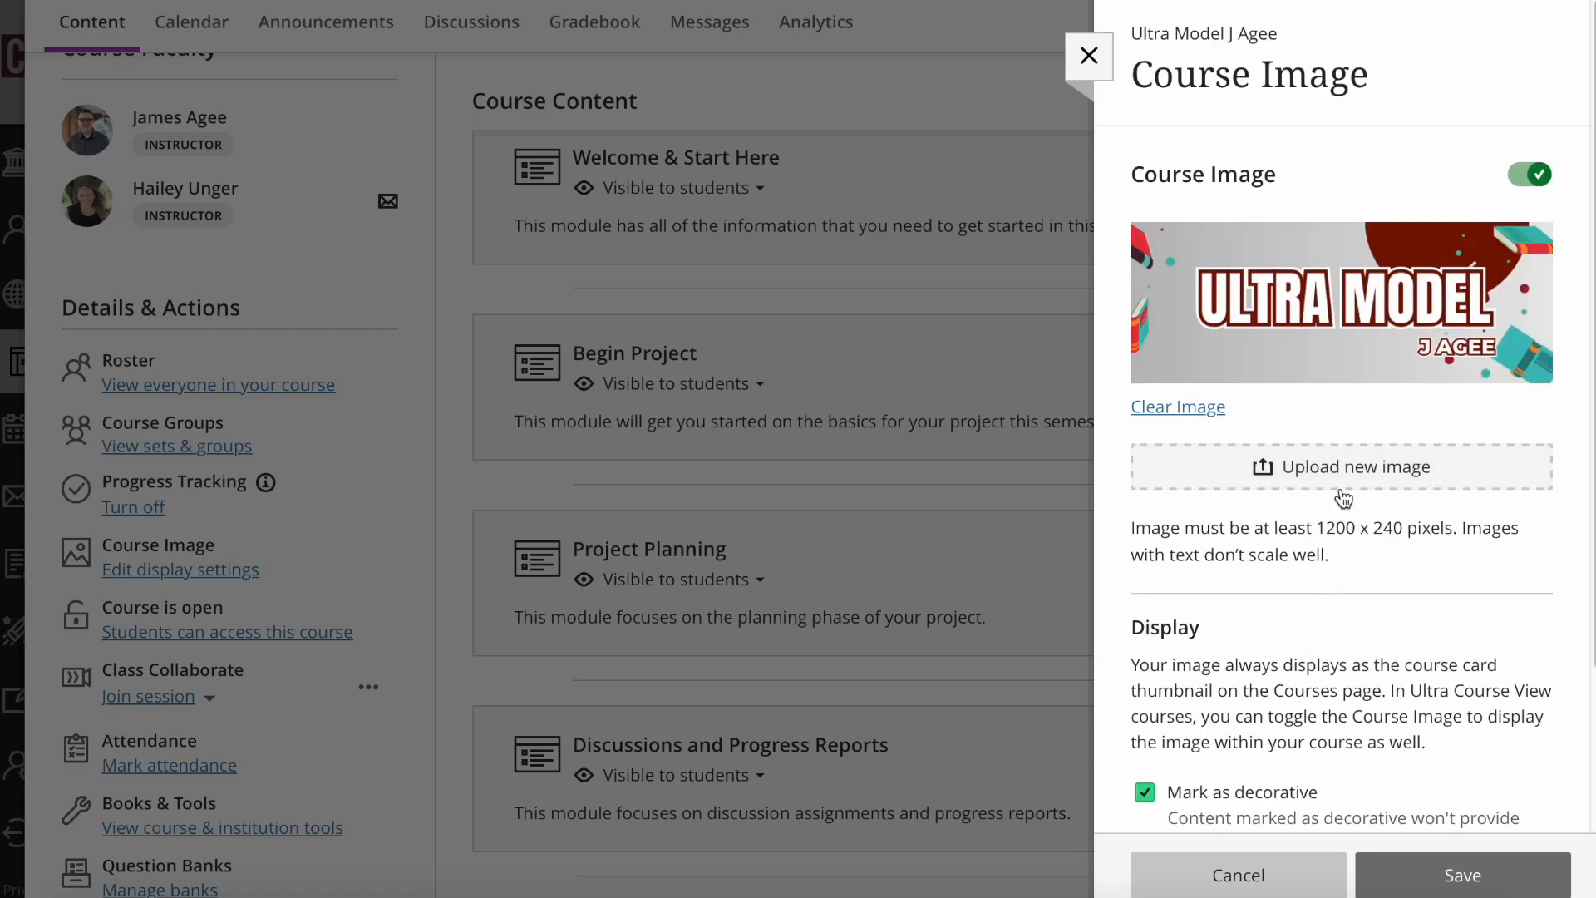
pyautogui.doubleClick(557, 286)
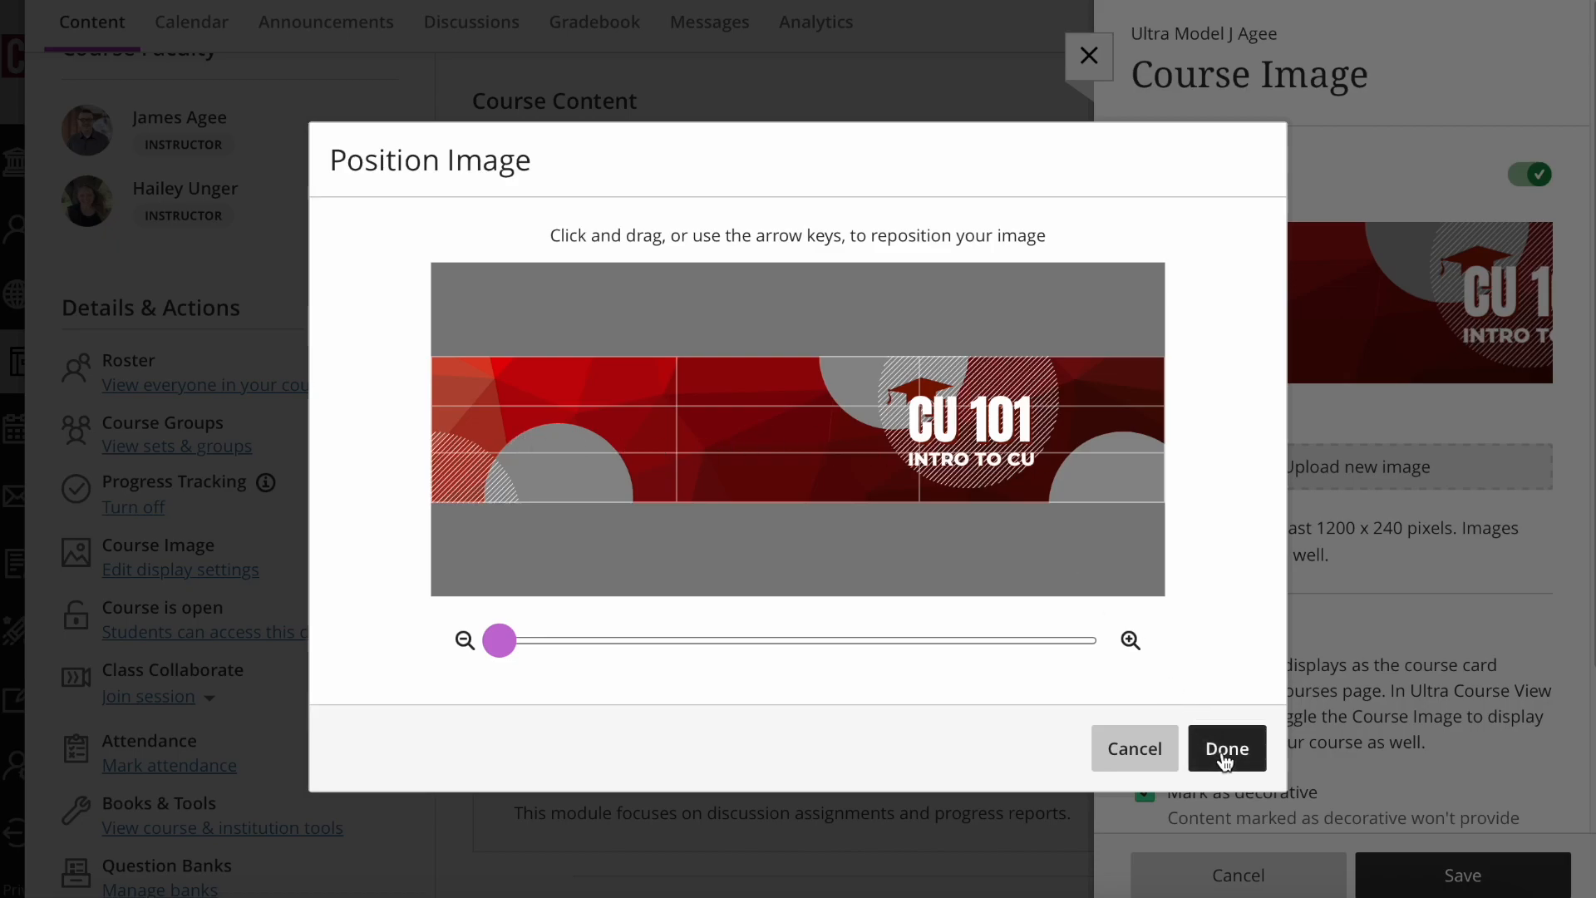
# Step: Enlarge the uploaded banner slightly, reposition it to bring the "CU 101" text closer to the center, and accept the placement
pyautogui.moveTo(500, 641); pyautogui.dragTo(592, 644)
pyautogui.moveTo(825, 409); pyautogui.dragTo(696, 450)
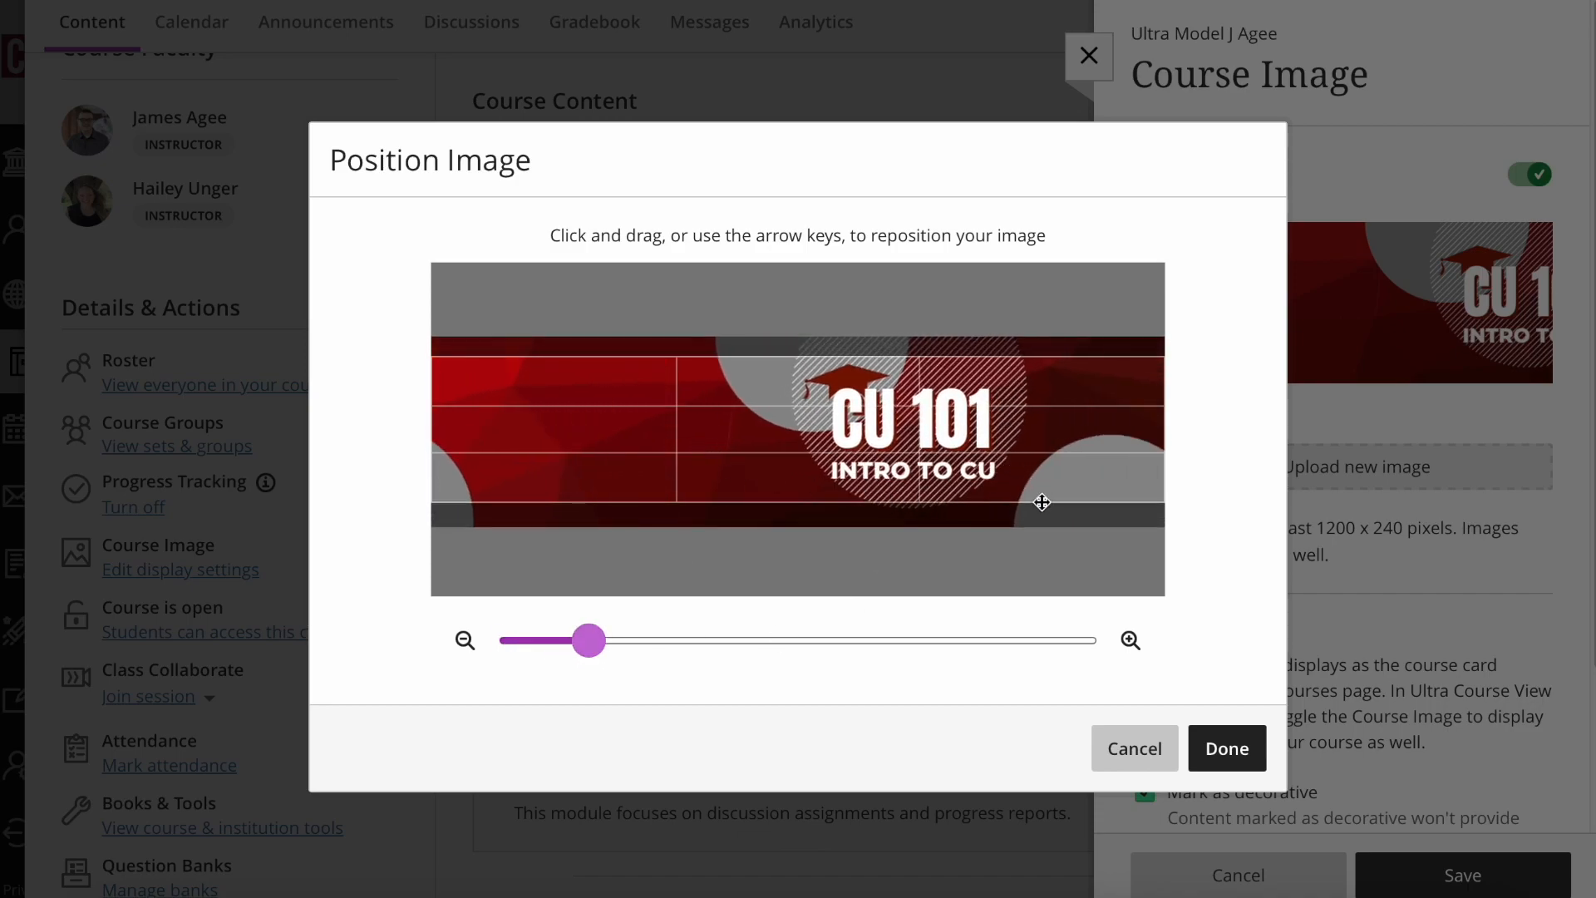
pyautogui.click(1236, 742)
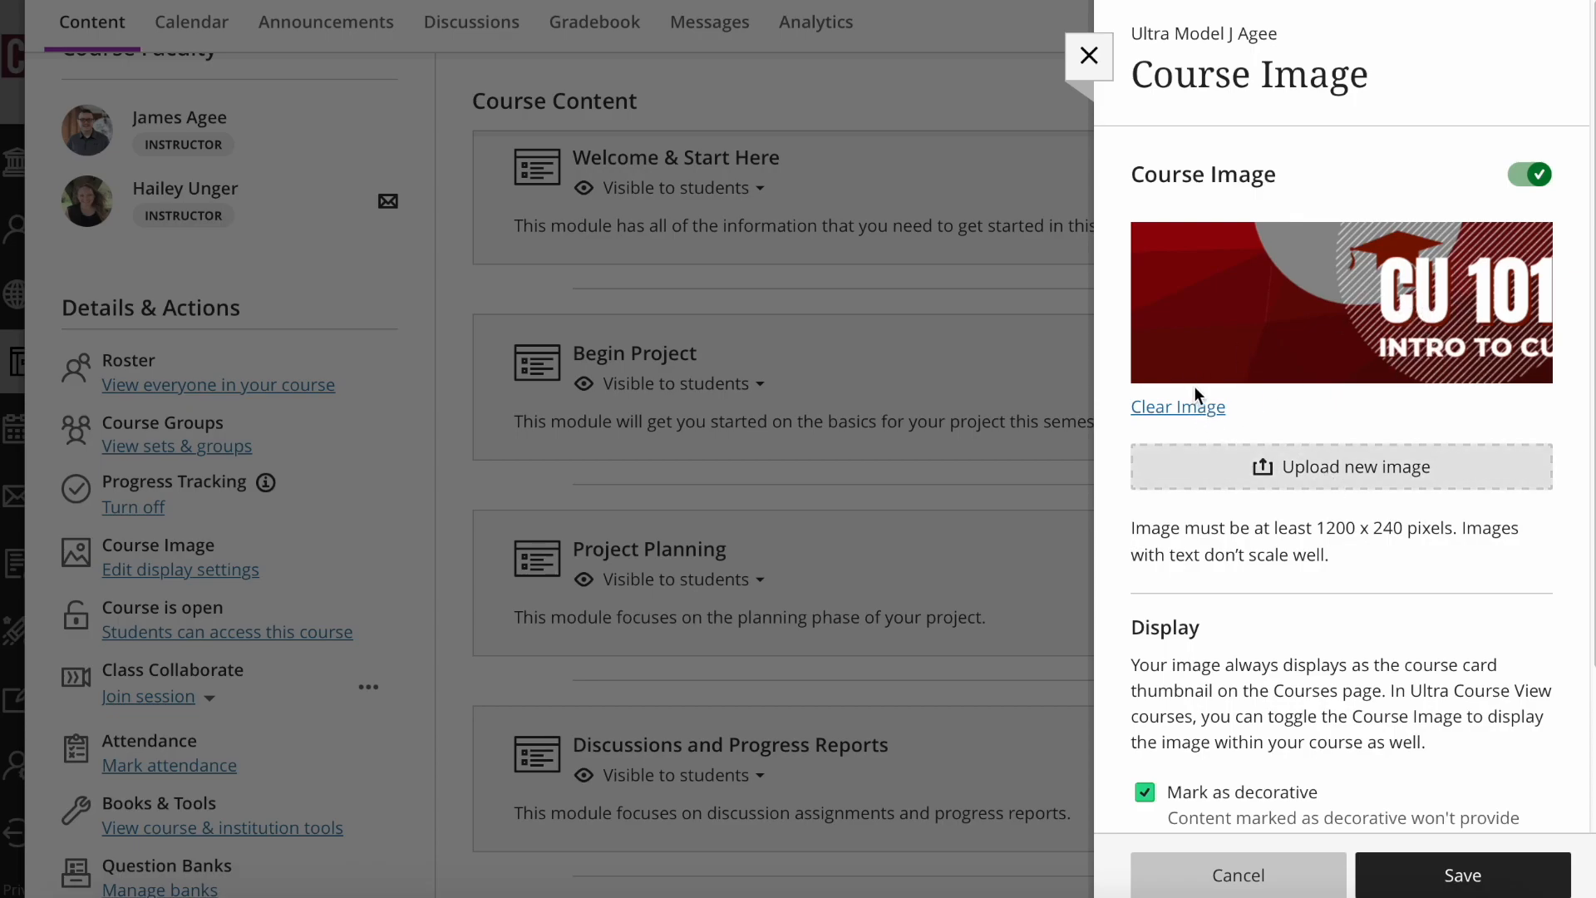
# Step: Open and dismiss the course image deletion prompt, and save the "CU 101" banner to the course
pyautogui.click(1193, 408)
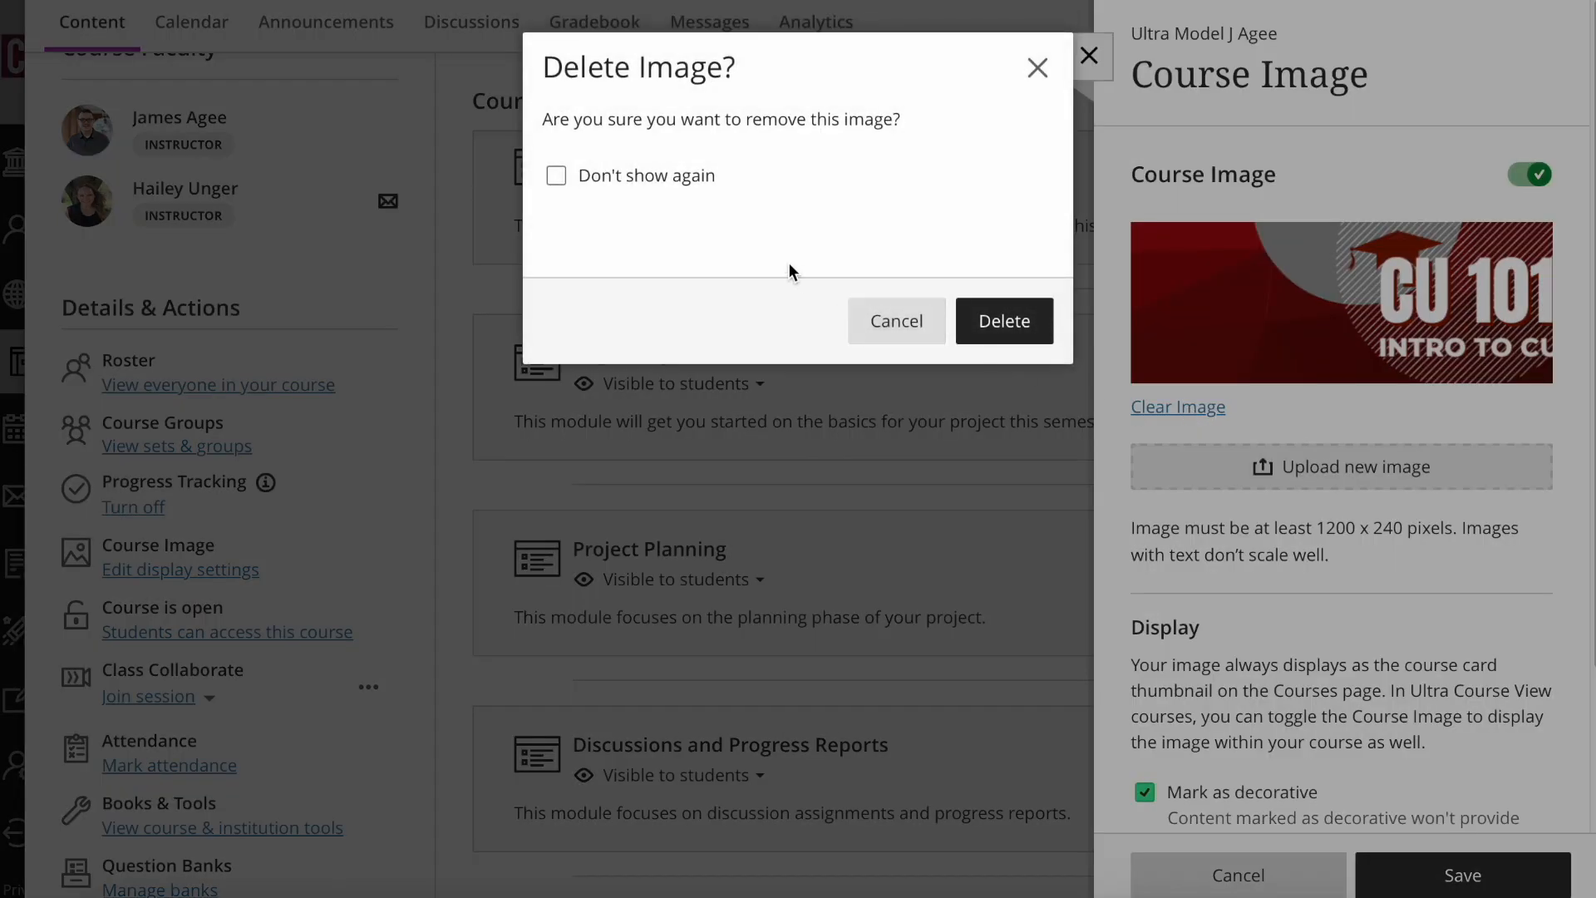
pyautogui.click(981, 321)
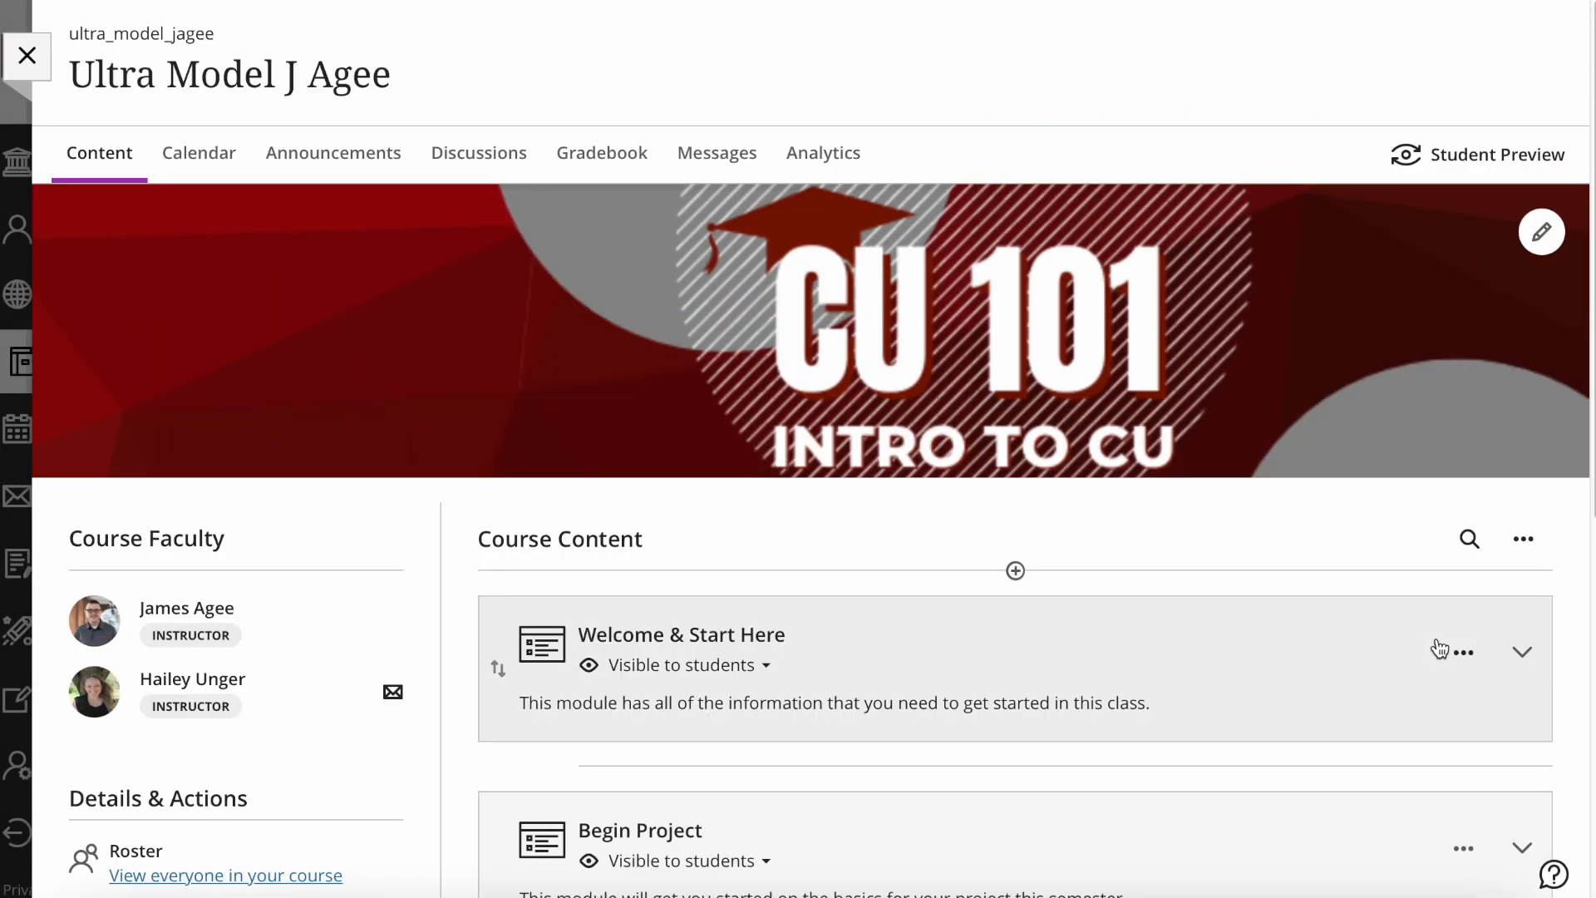
# Step: Replace the course image with the original "ULTRA MODEL" banner at its default position and save it
pyautogui.click(1532, 236)
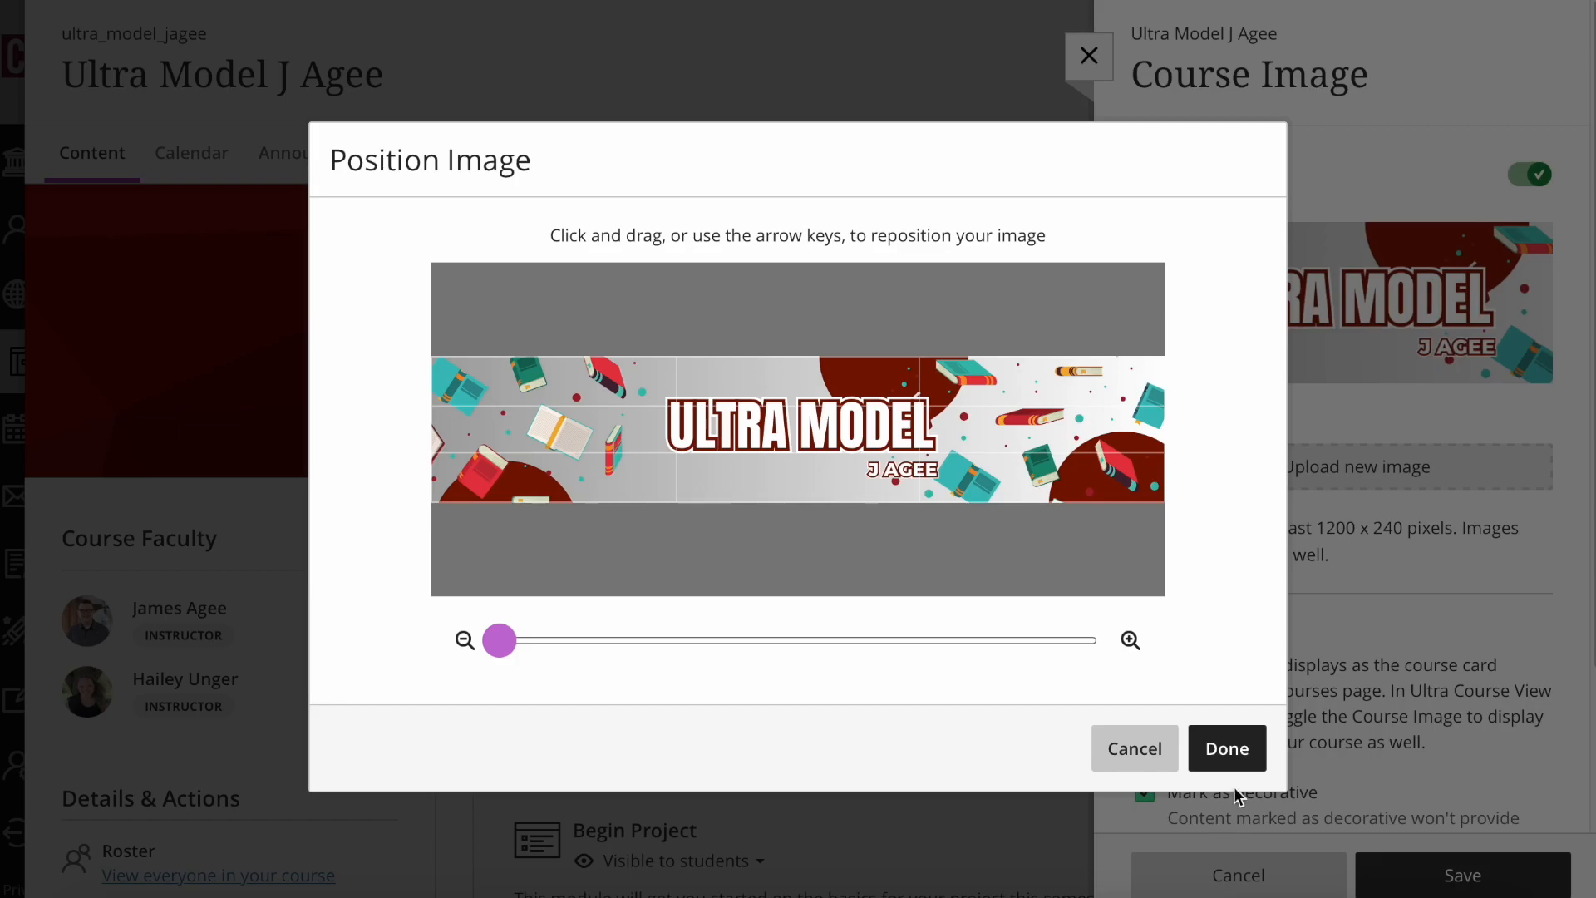
pyautogui.click(1228, 748)
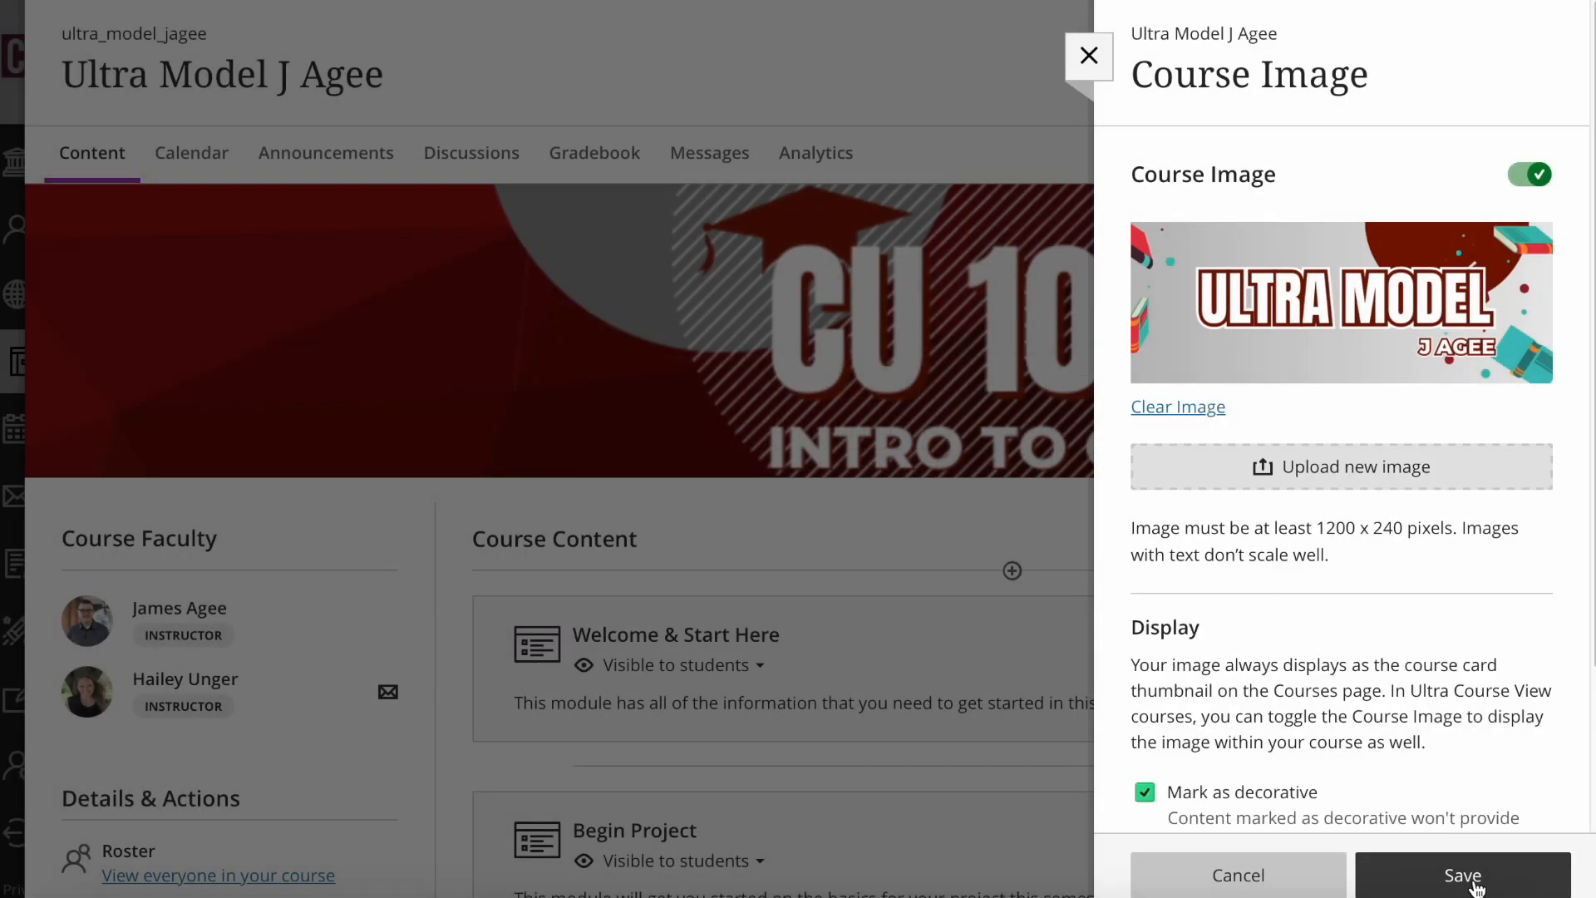
pyautogui.click(1473, 883)
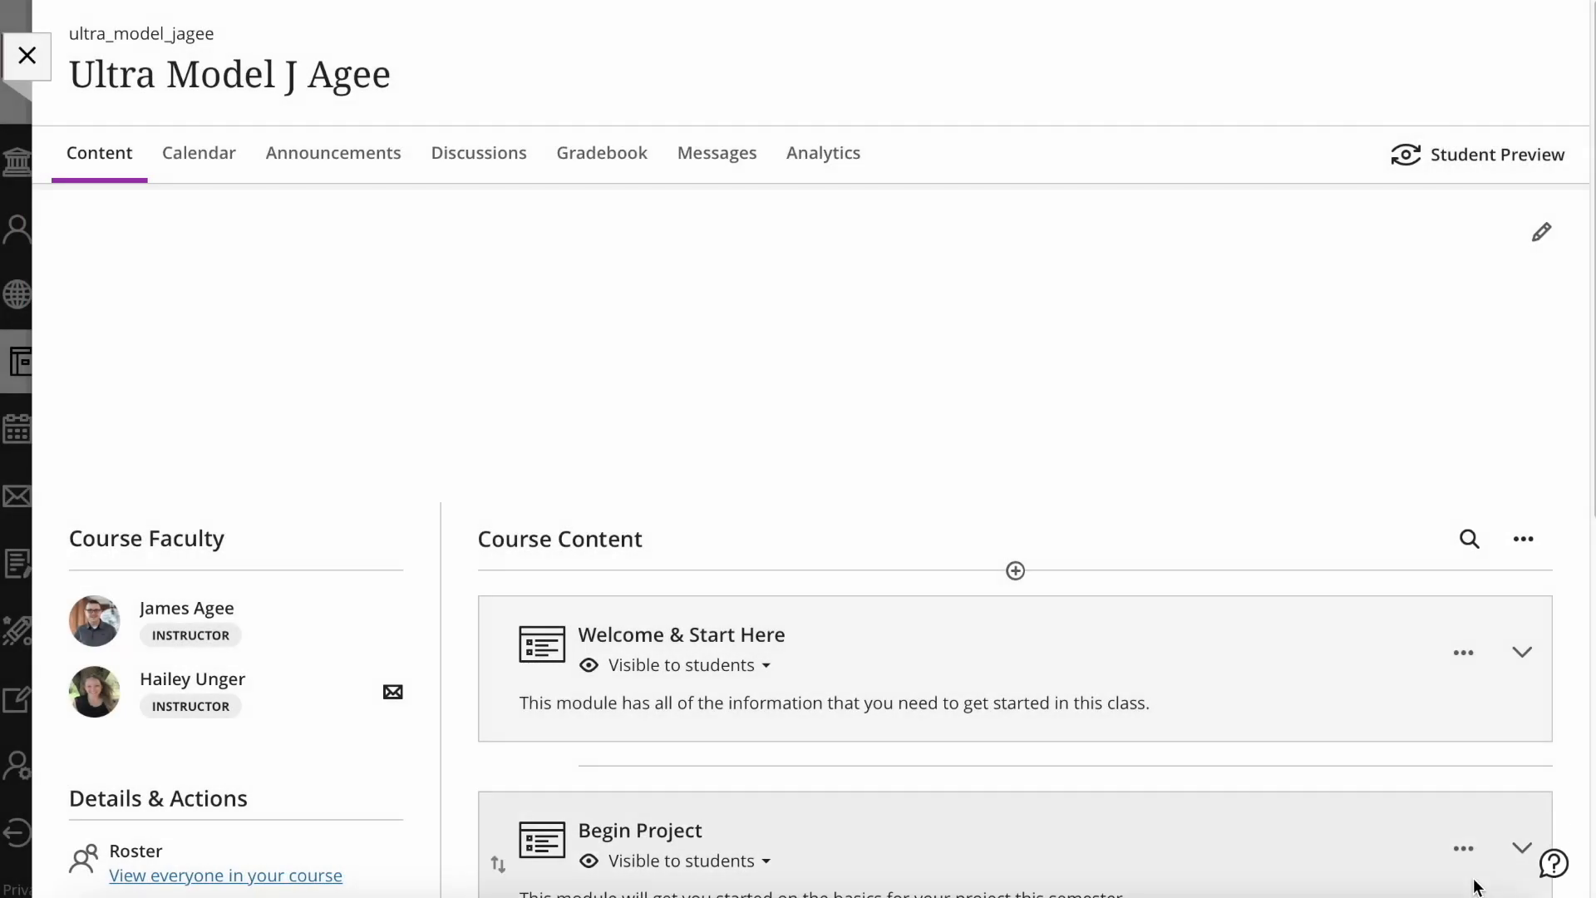
pyautogui.scroll(-3, 737, 396)
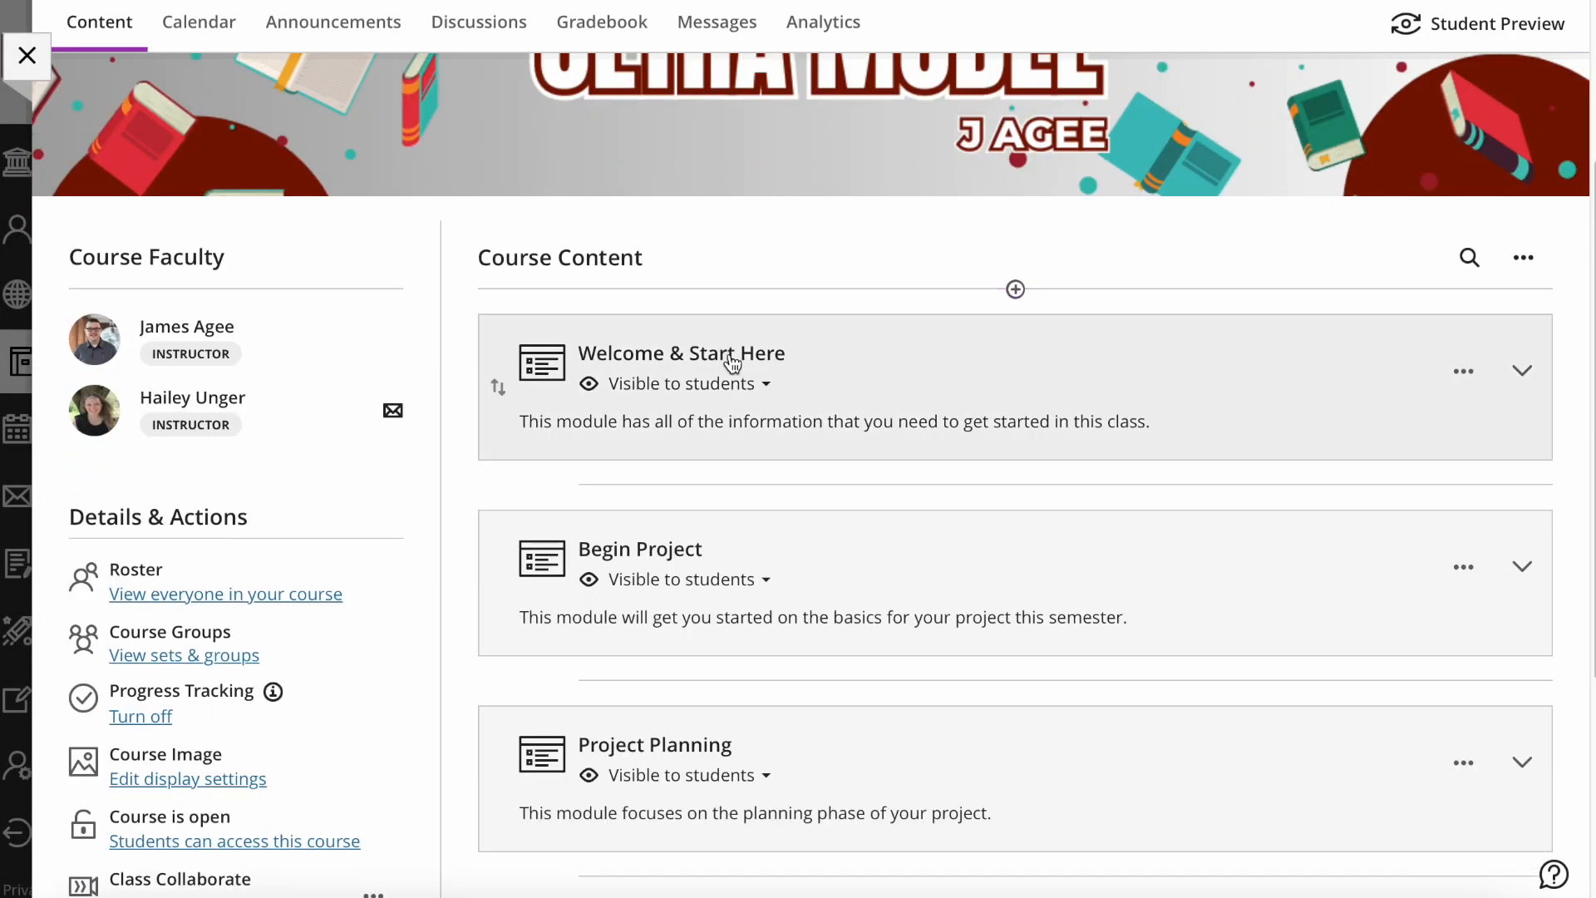
# Step: Expand the Welcome & Start Here module, review the banner in the Meet Your Instructor document, and return to the course content
pyautogui.click(732, 356)
pyautogui.scroll(-2, 732, 354)
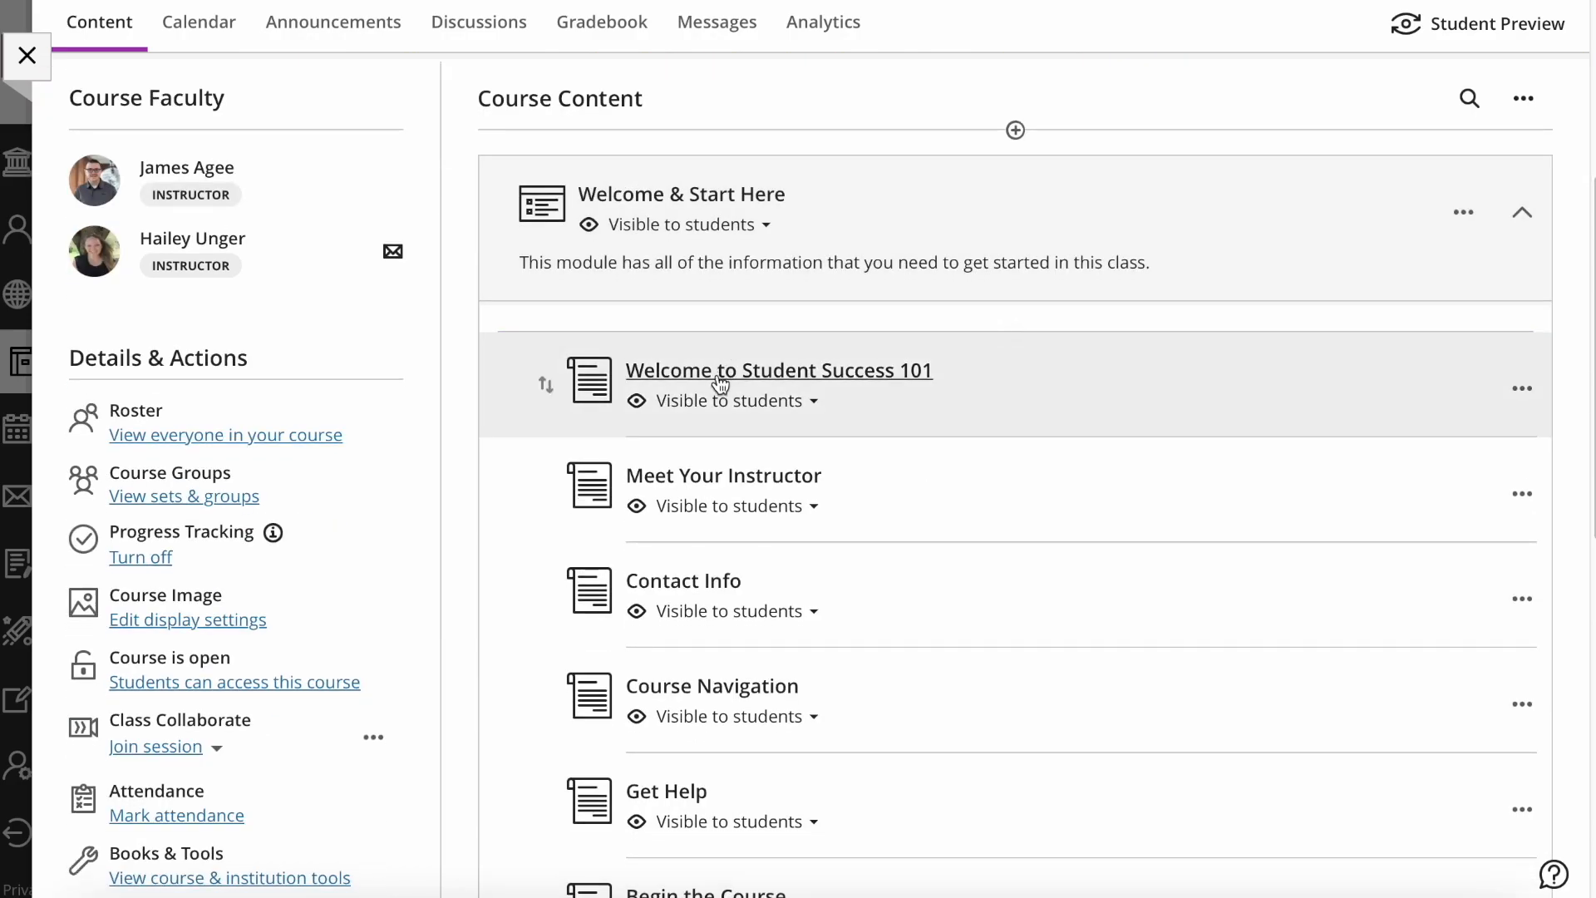
pyautogui.scroll(-3, 721, 384)
pyautogui.click(730, 190)
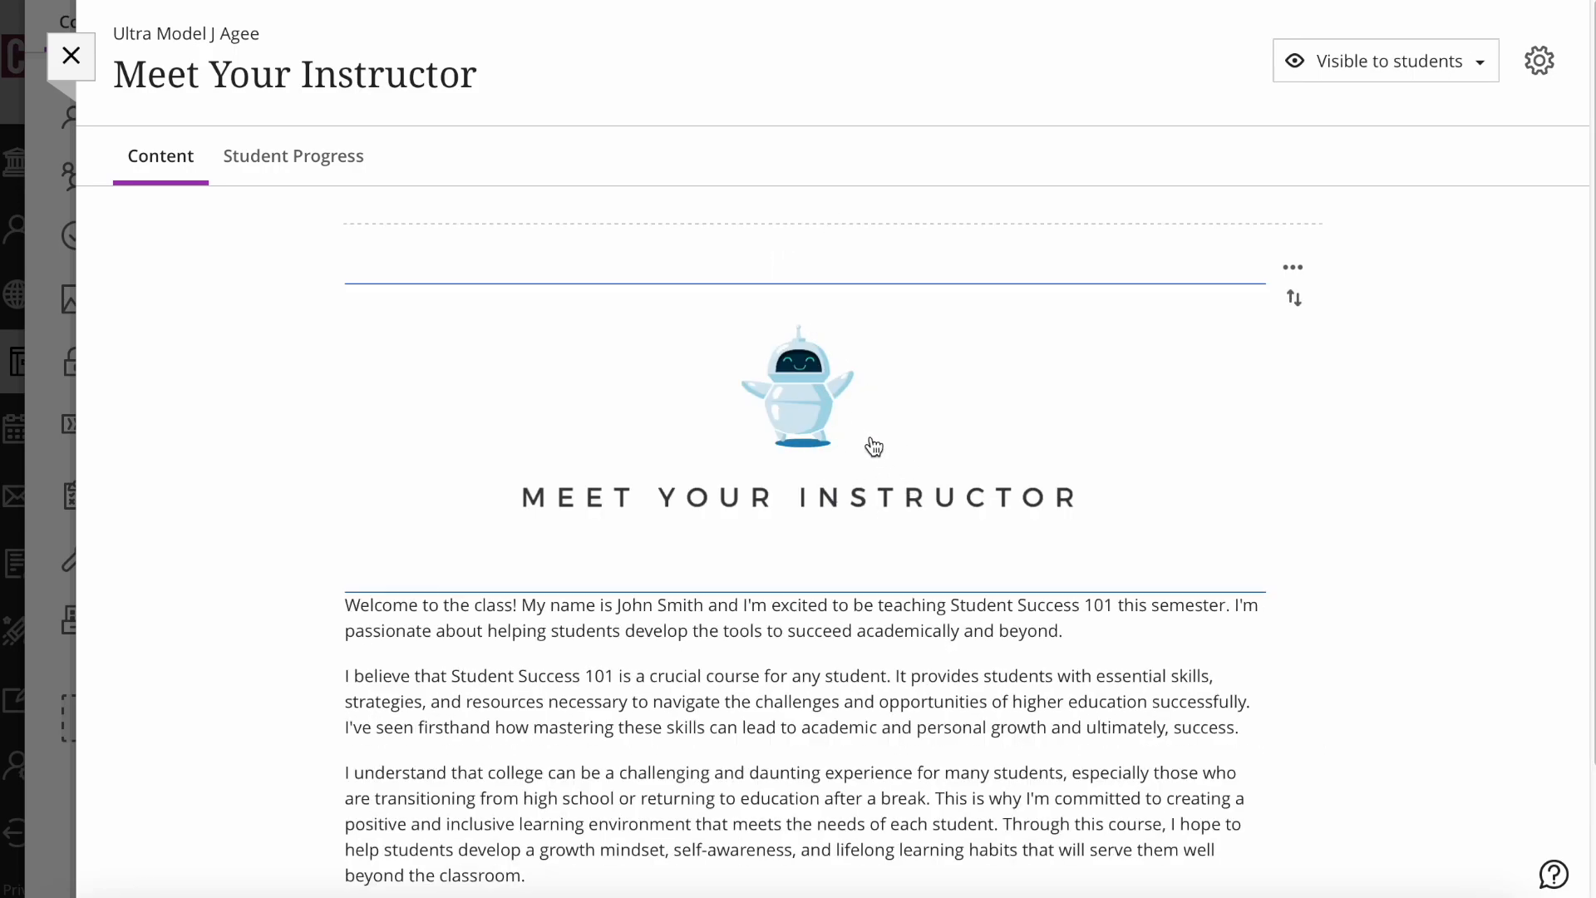
pyautogui.scroll(-2, 875, 446)
pyautogui.scroll(1, 868, 434)
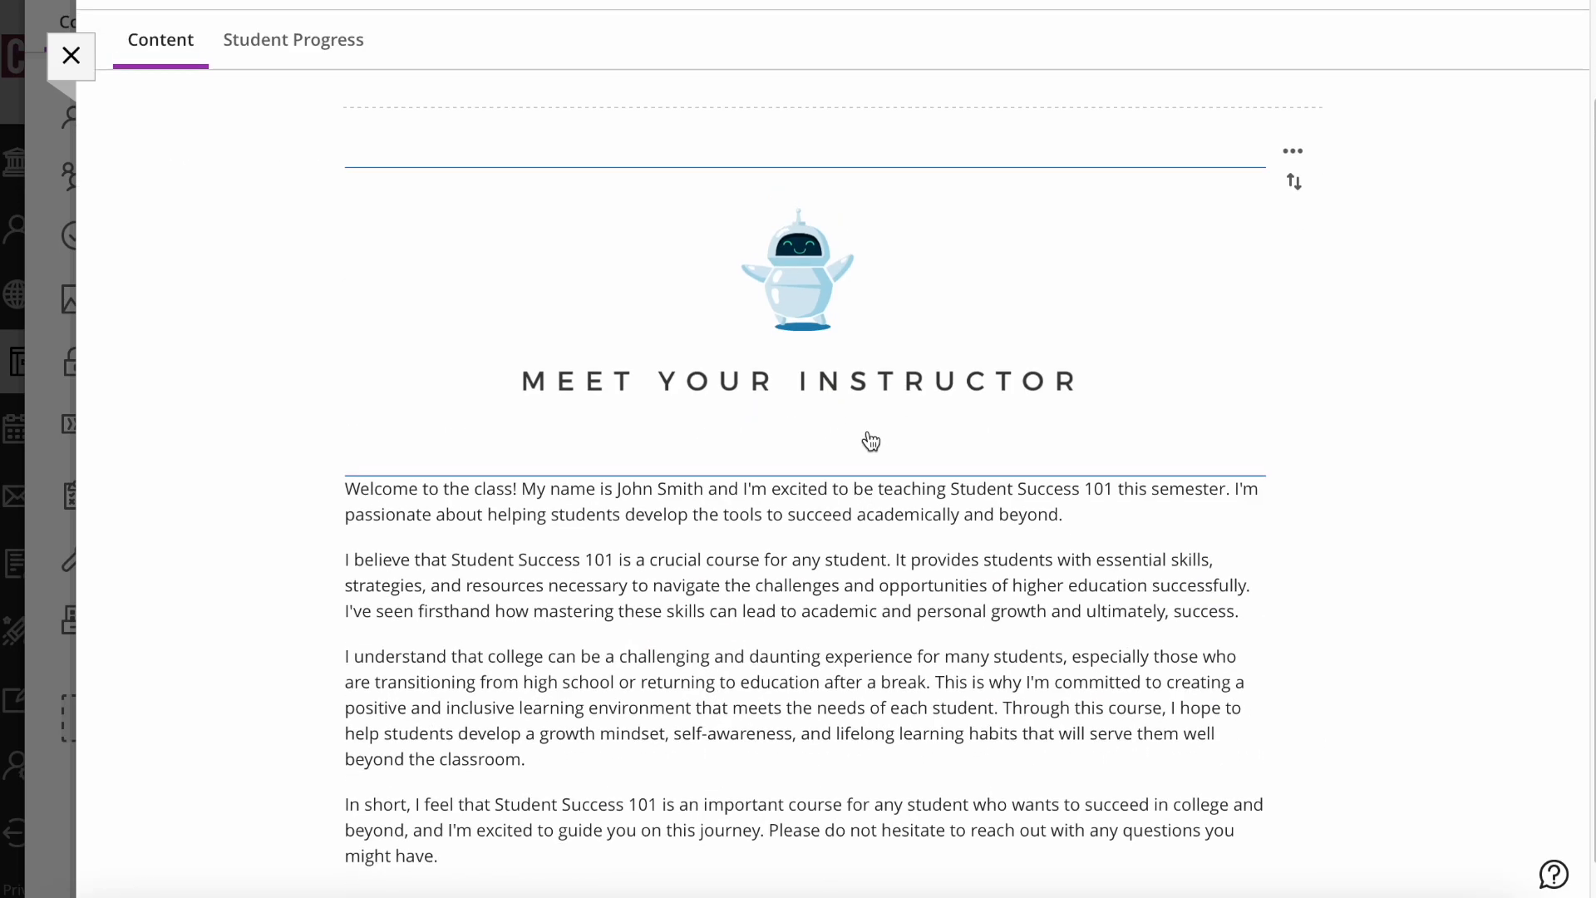
pyautogui.scroll(2, 870, 441)
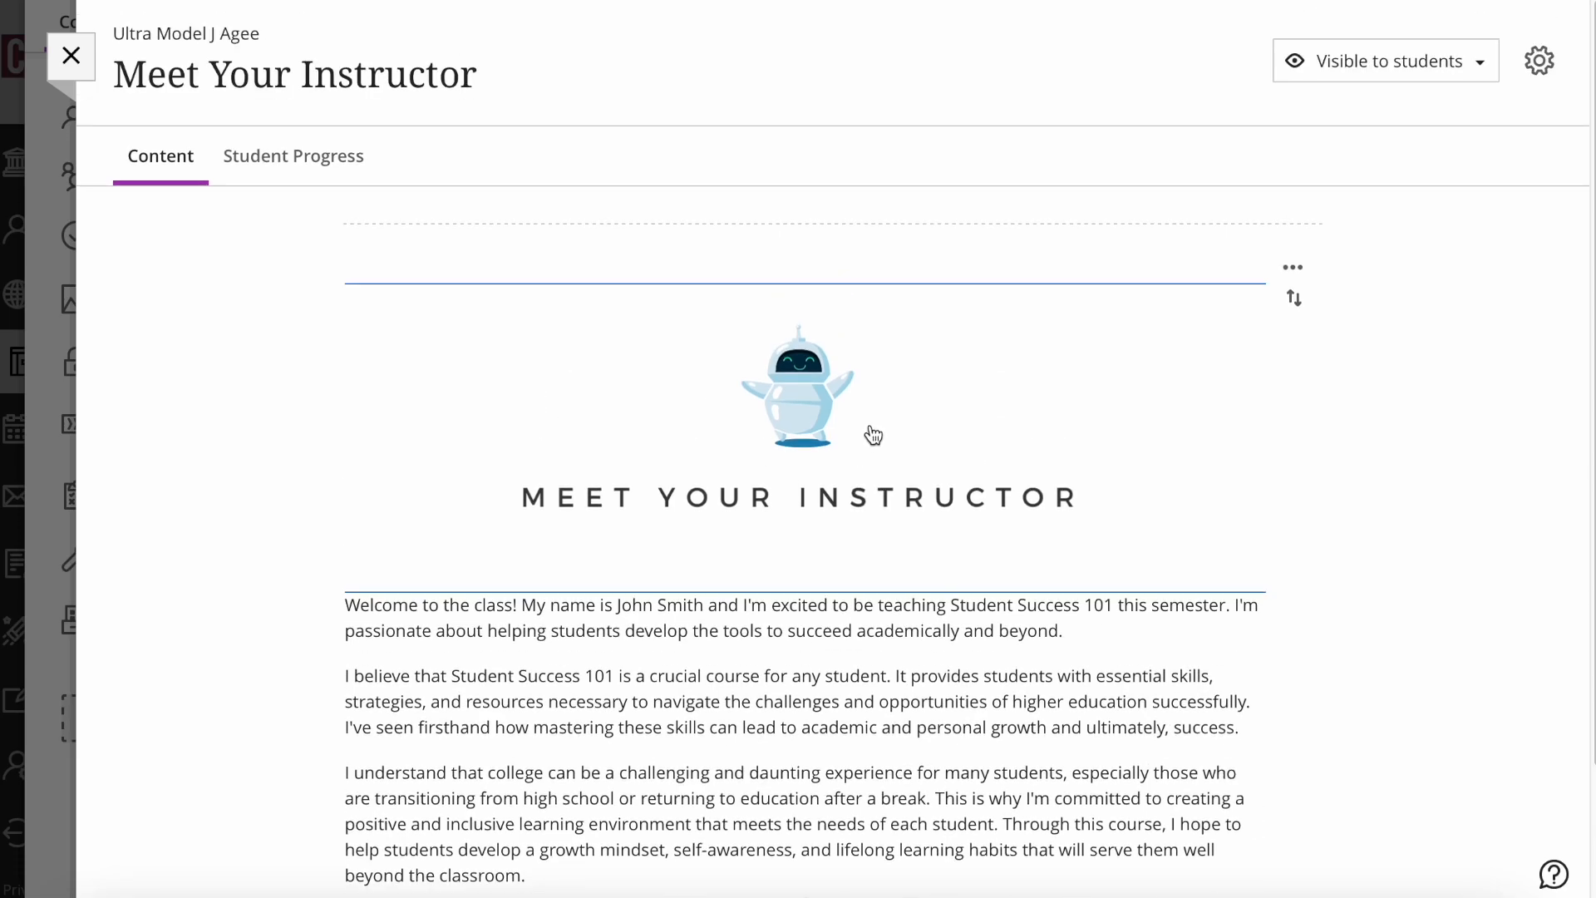
pyautogui.click(70, 57)
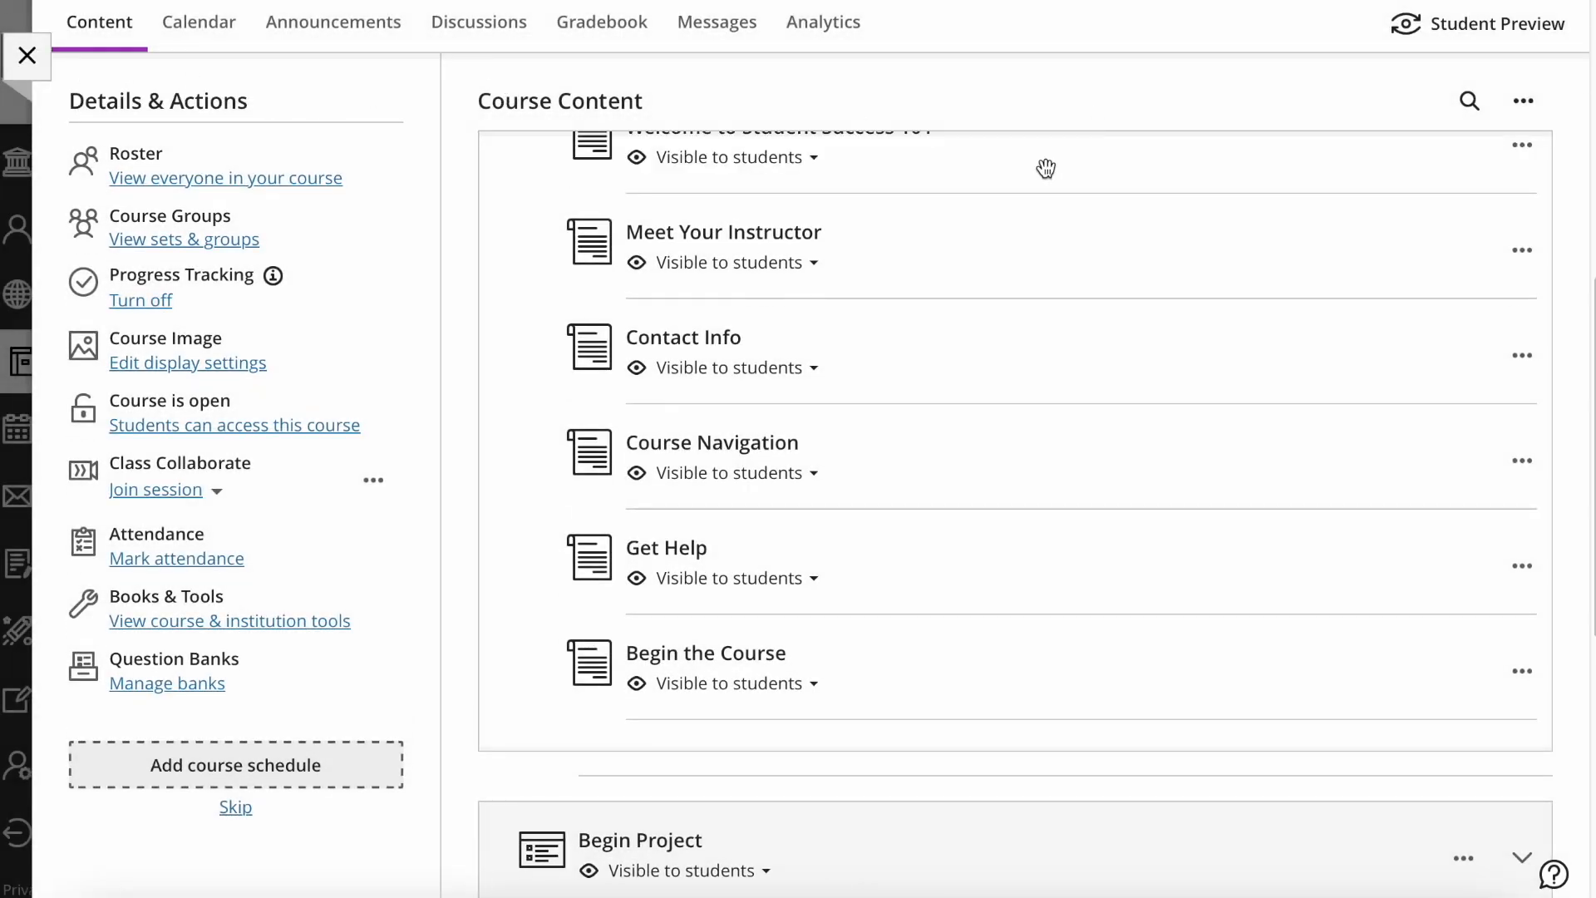
pyautogui.scroll(5, 1046, 168)
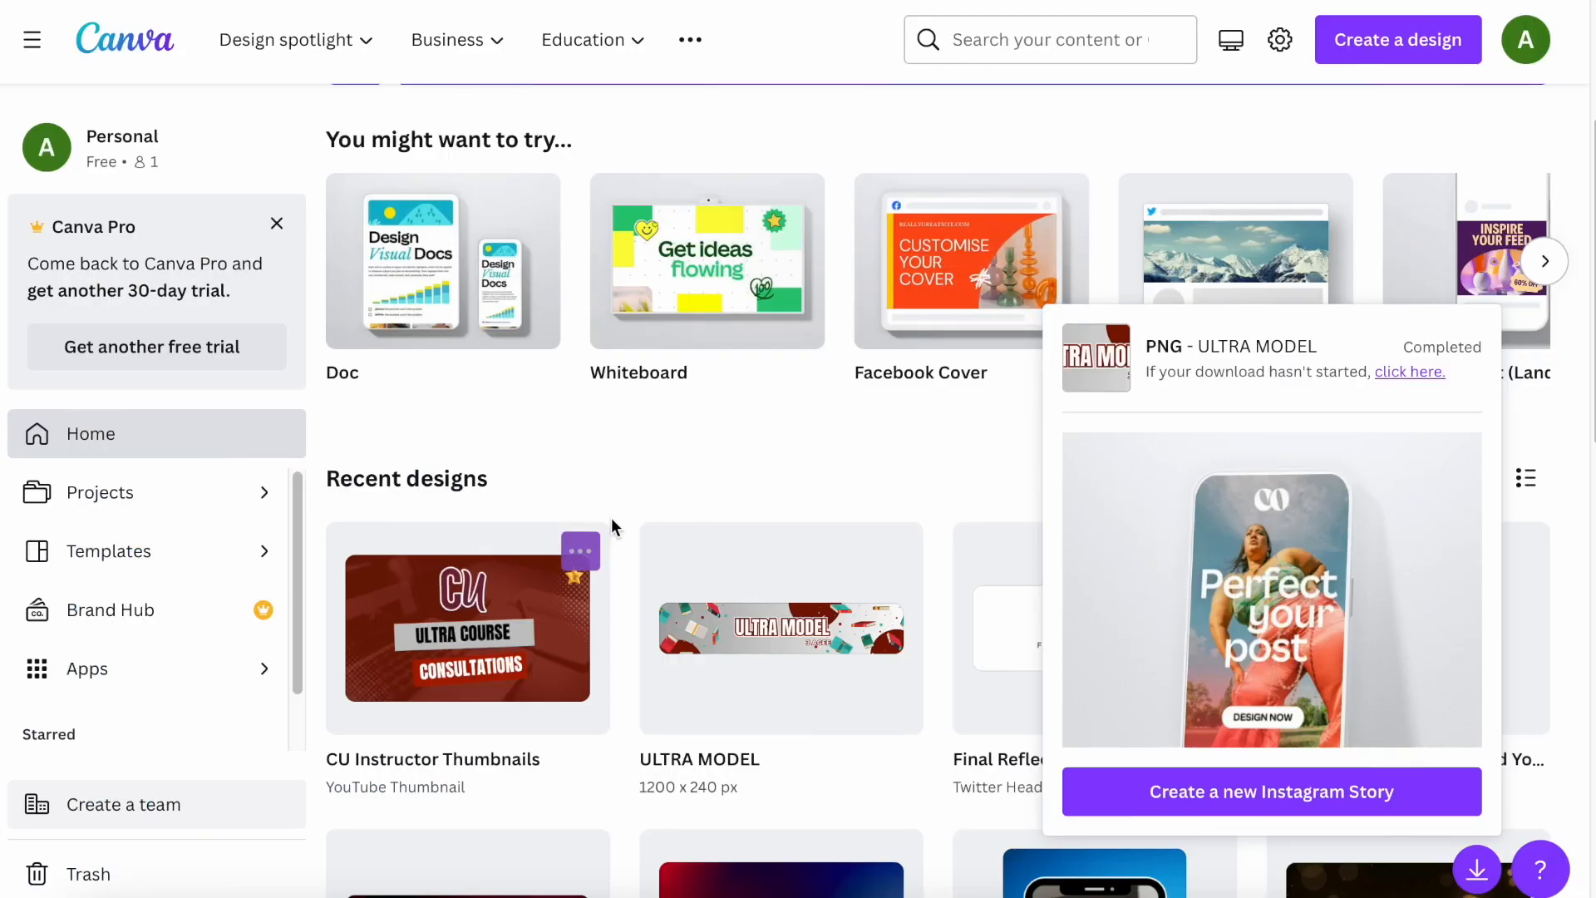
# Step: Switch to the Canva home page and search the templates for "banner"
pyautogui.scroll(4, 612, 522)
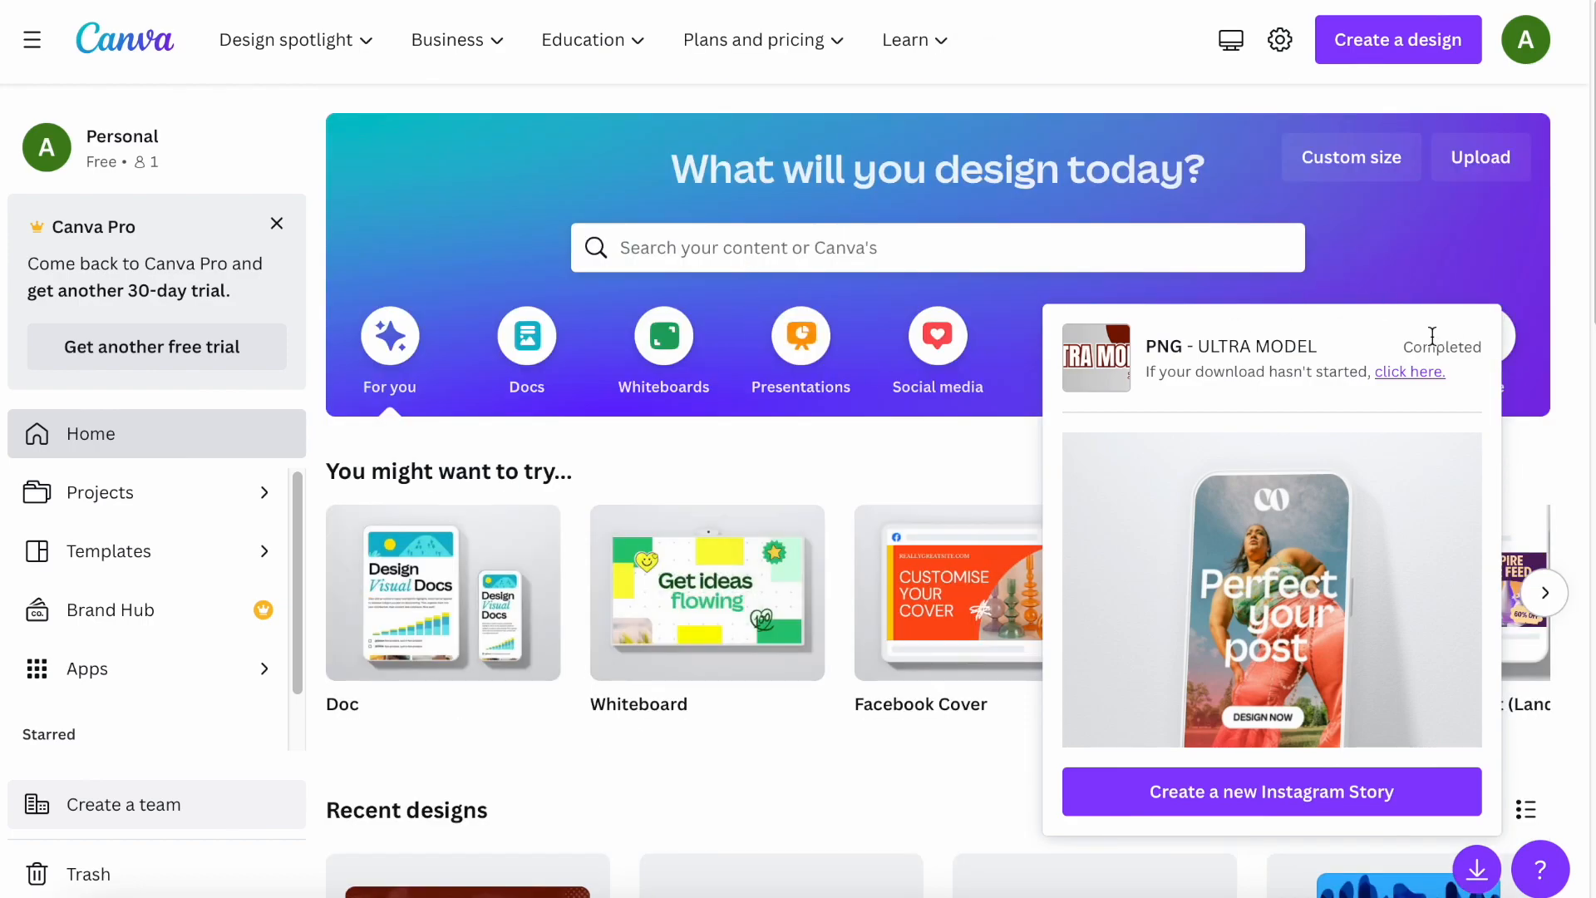
pyautogui.click(1411, 267)
pyautogui.click(820, 240)
pyautogui.write('banner')
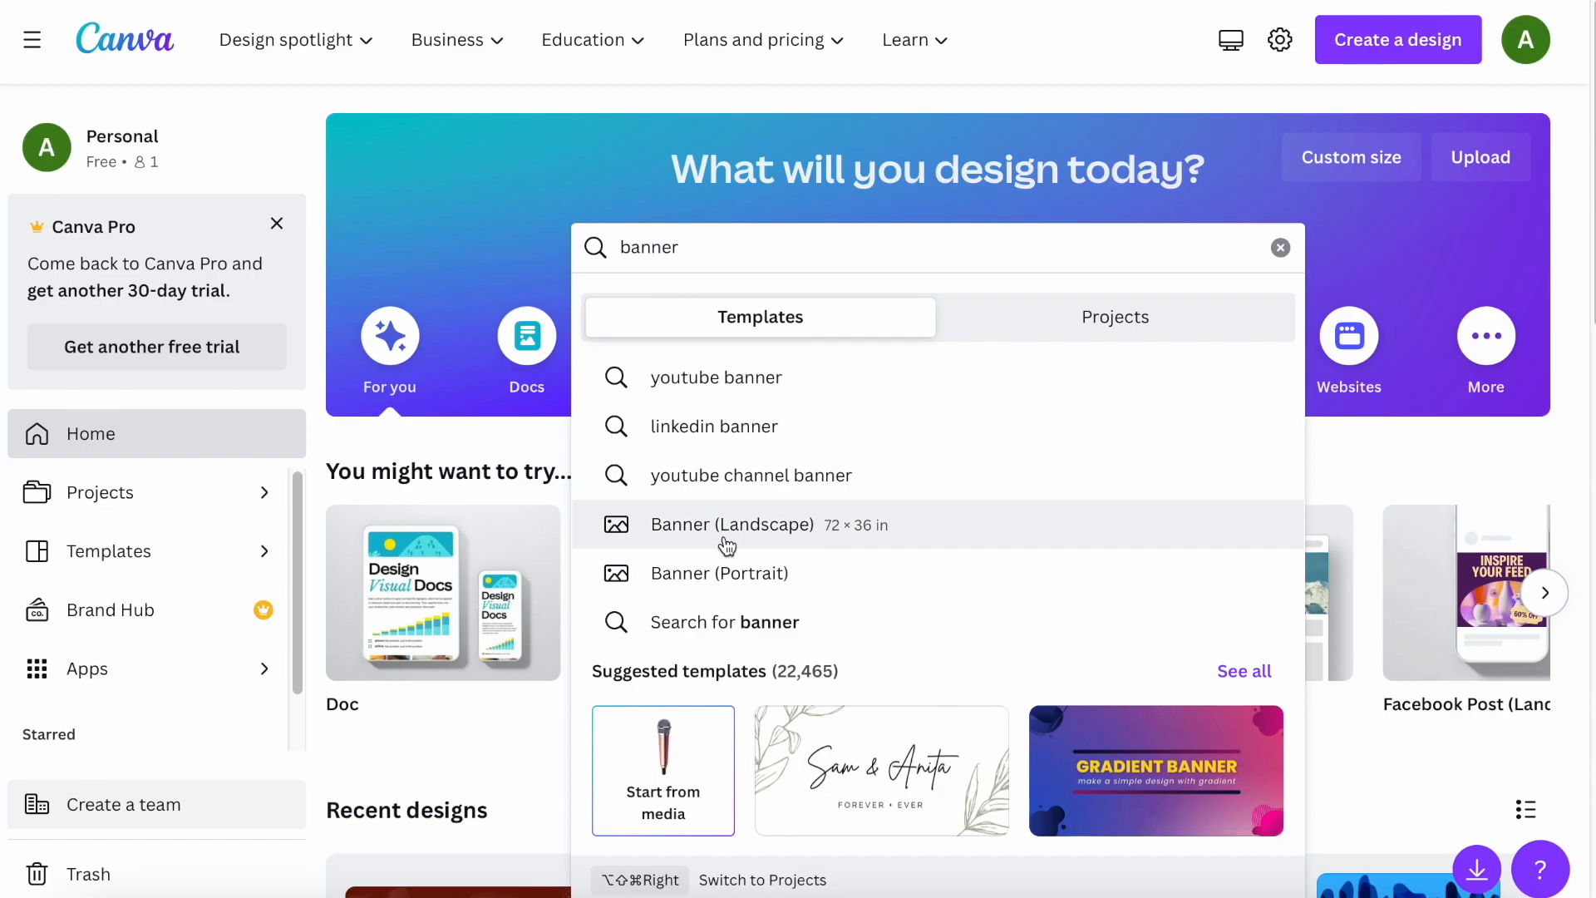
pyautogui.click(765, 622)
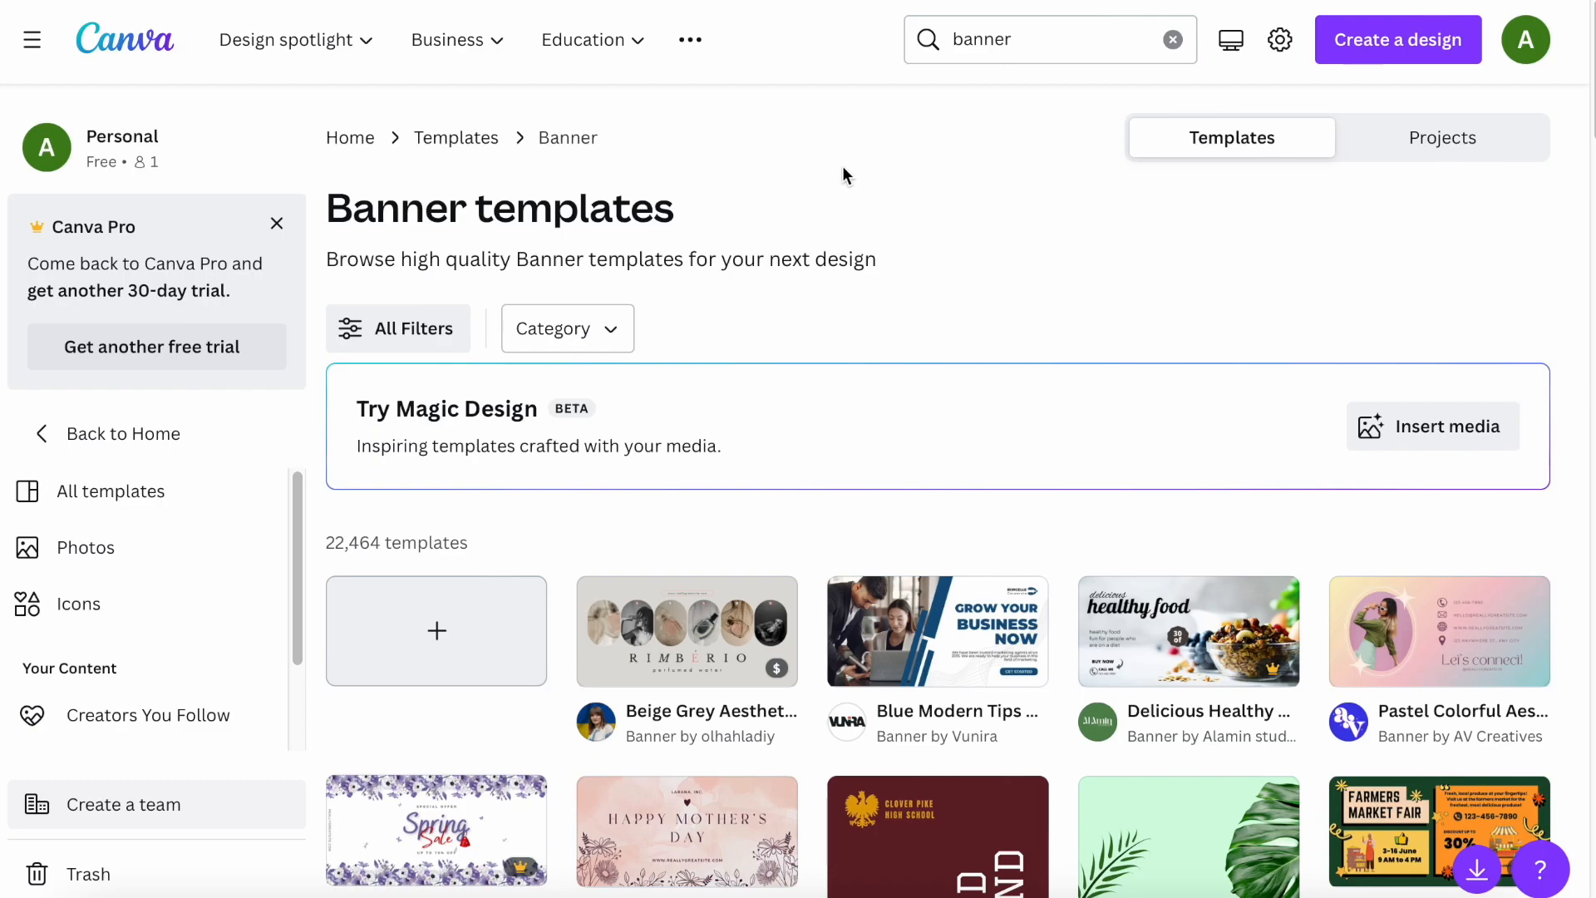
# Step: Browse the banner templates and open the Rustic Minimal Wedding Print Banner for customizing
pyautogui.scroll(-7, 844, 175)
pyautogui.scroll(-10, 846, 173)
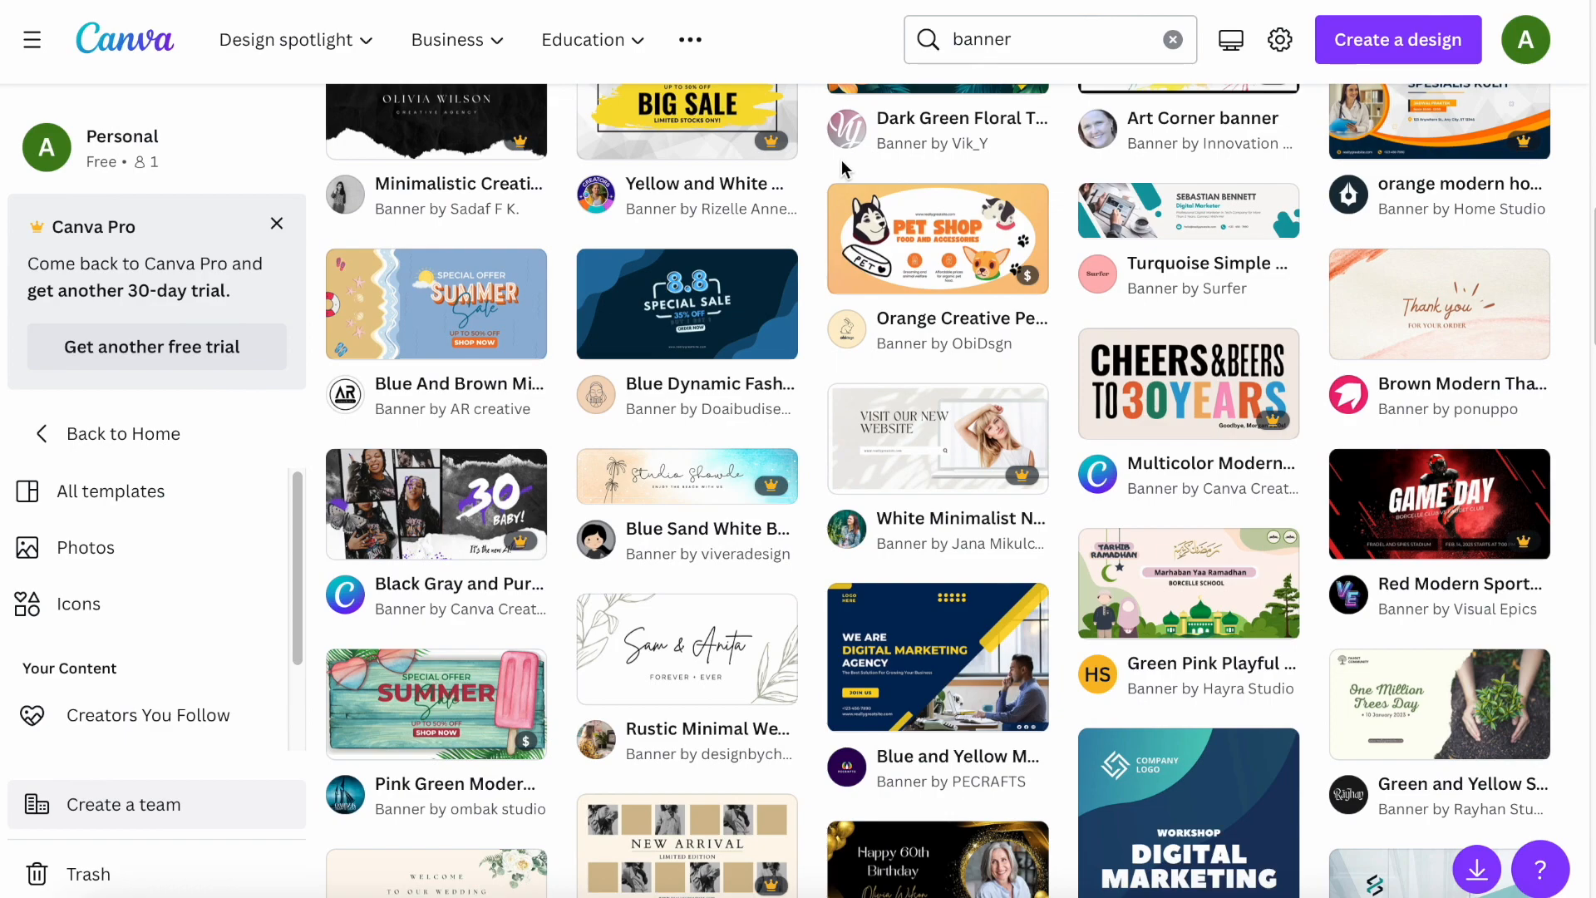
pyautogui.scroll(-6, 845, 169)
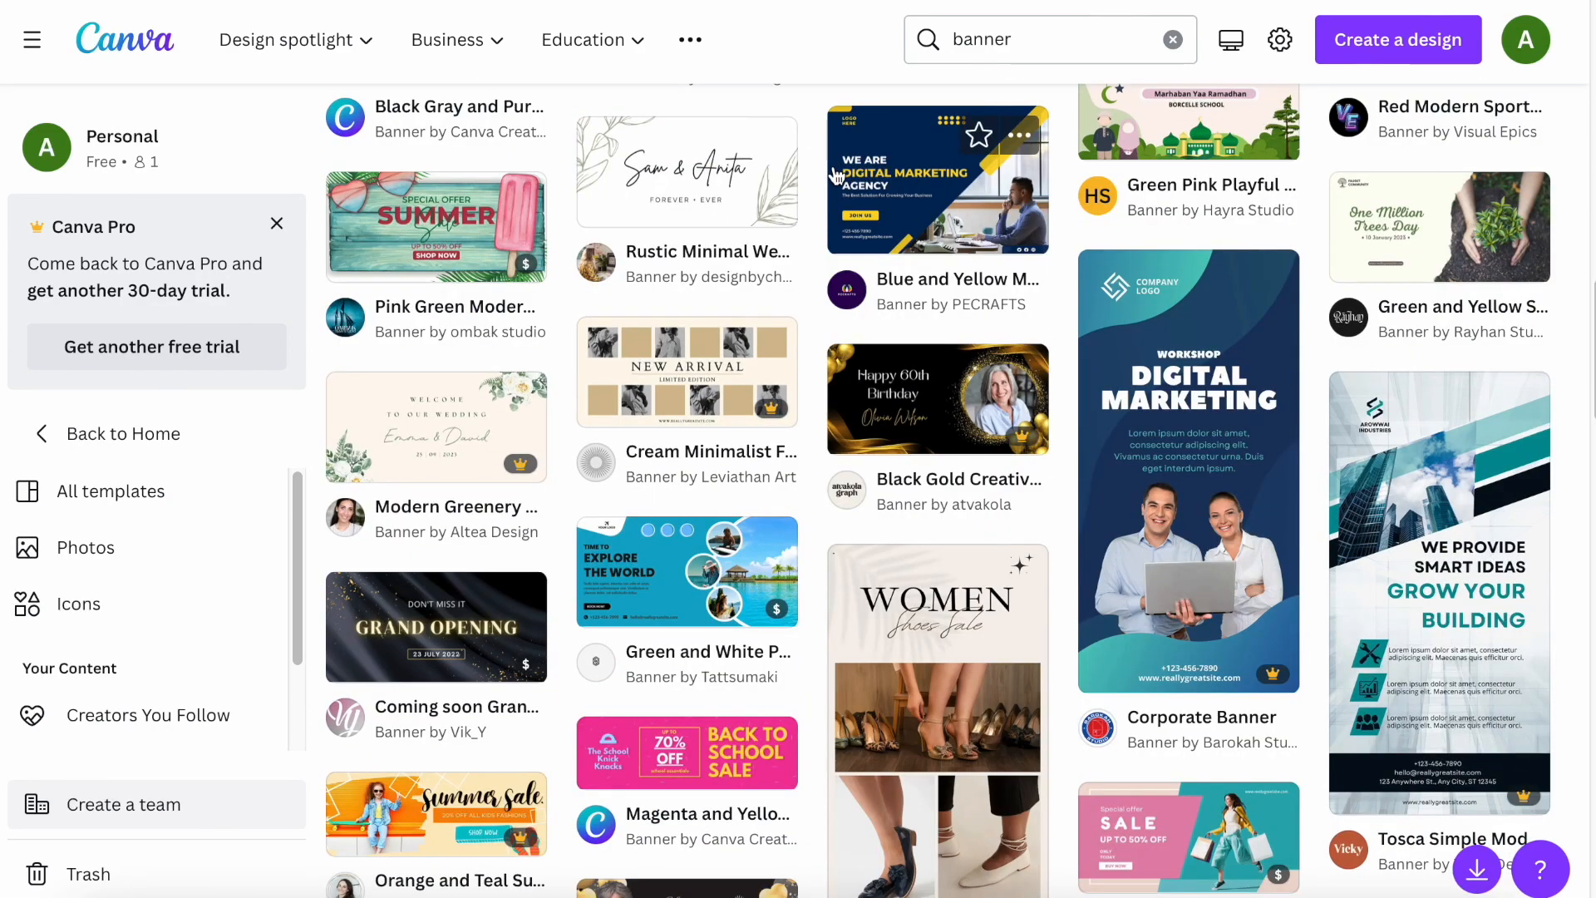
pyautogui.scroll(-7, 836, 175)
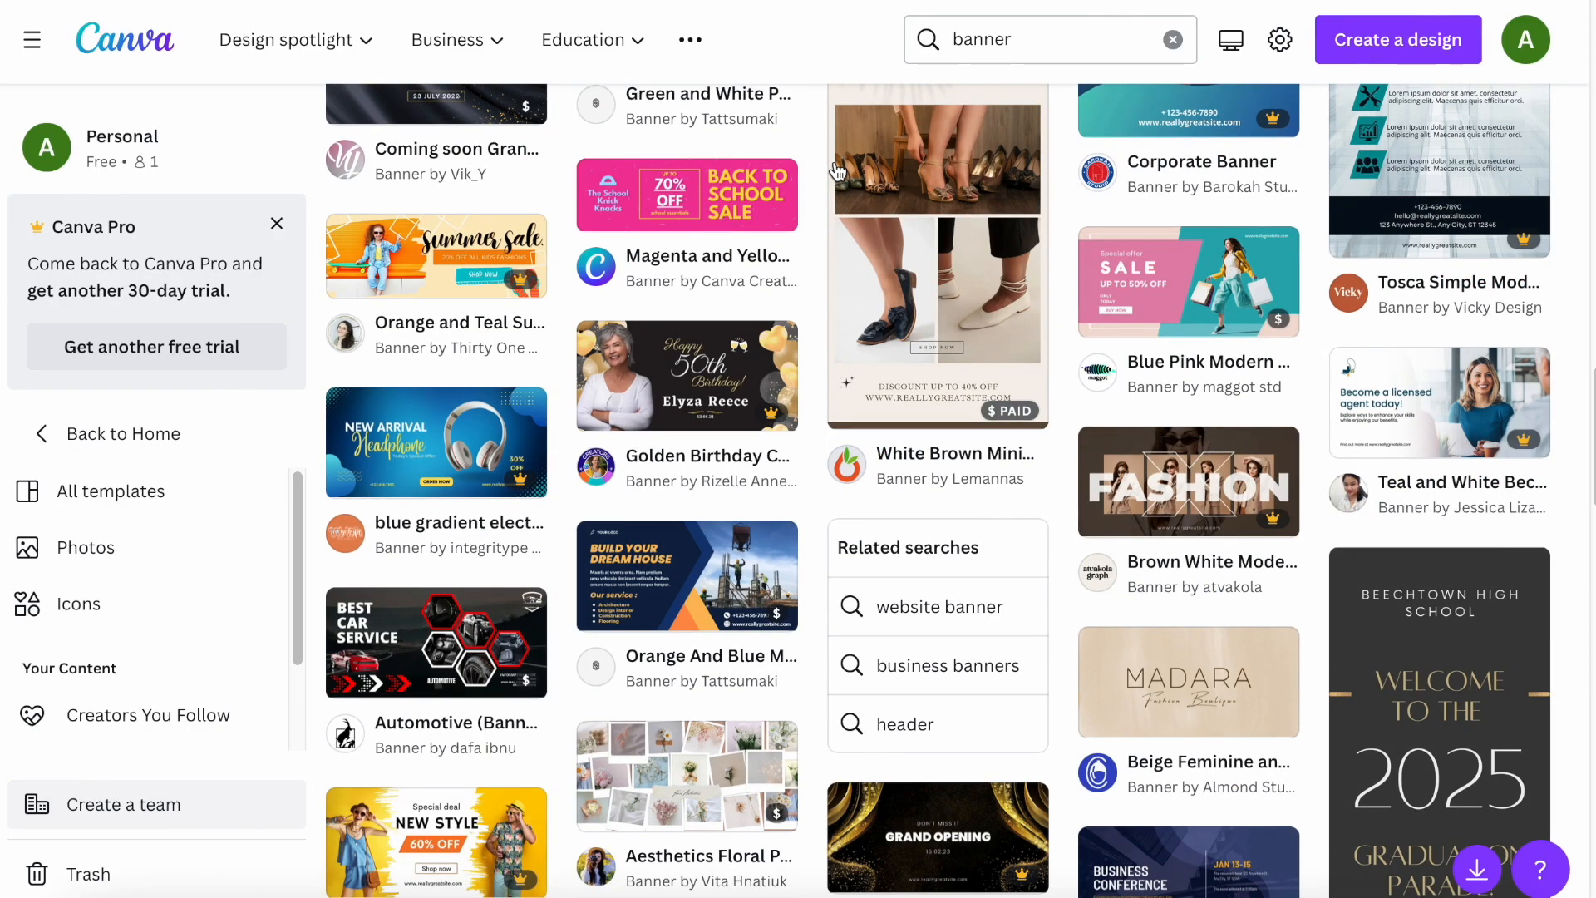
pyautogui.scroll(-5, 837, 171)
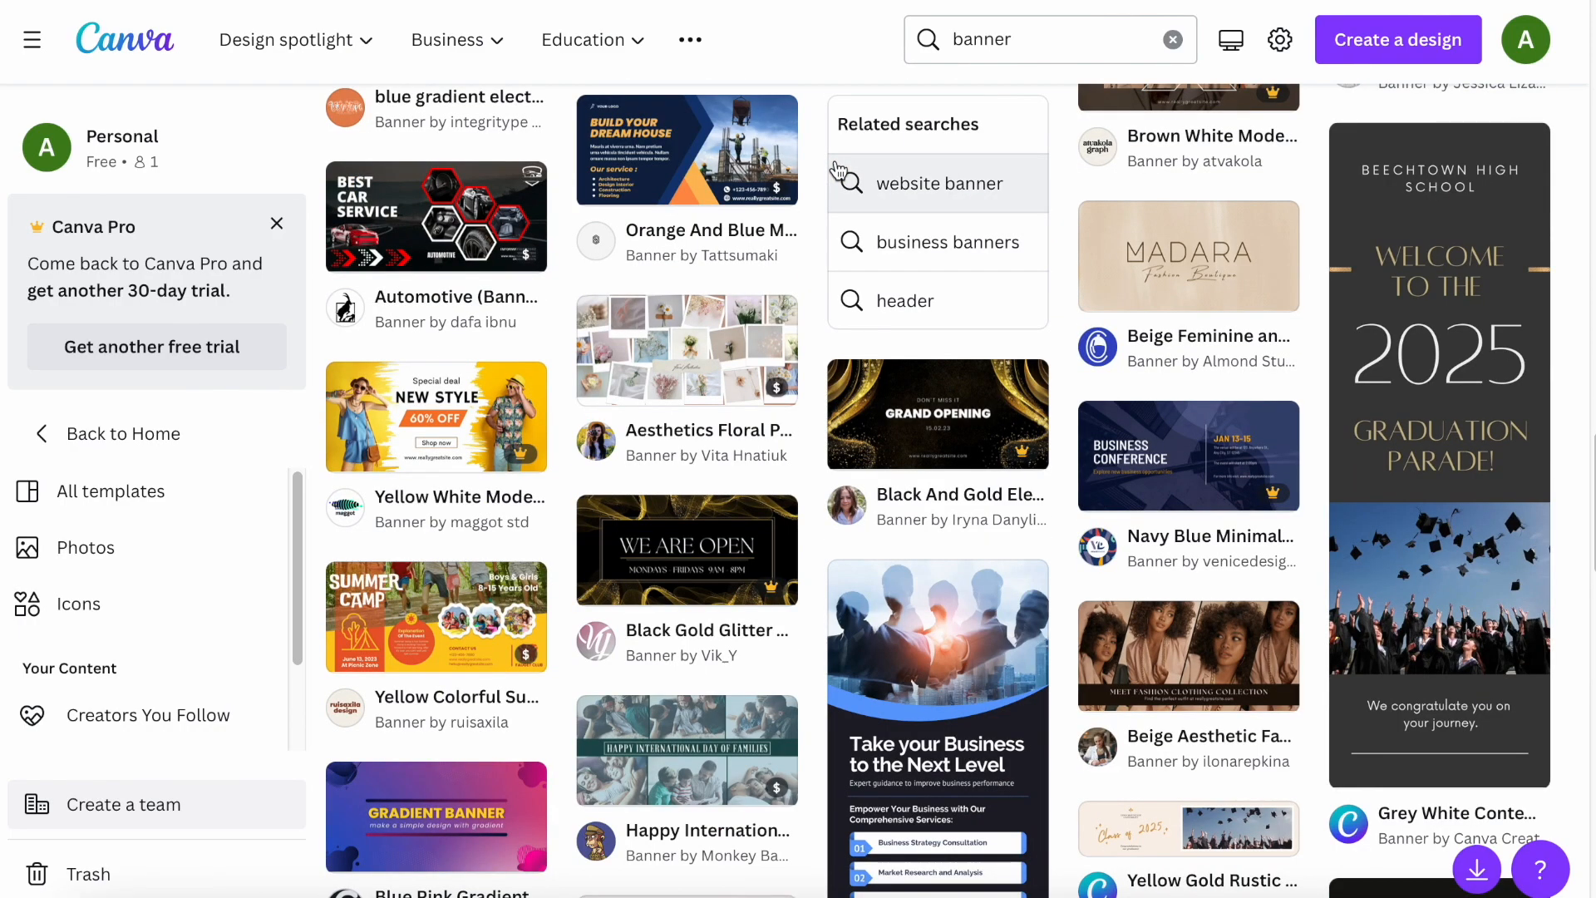
pyautogui.click(658, 432)
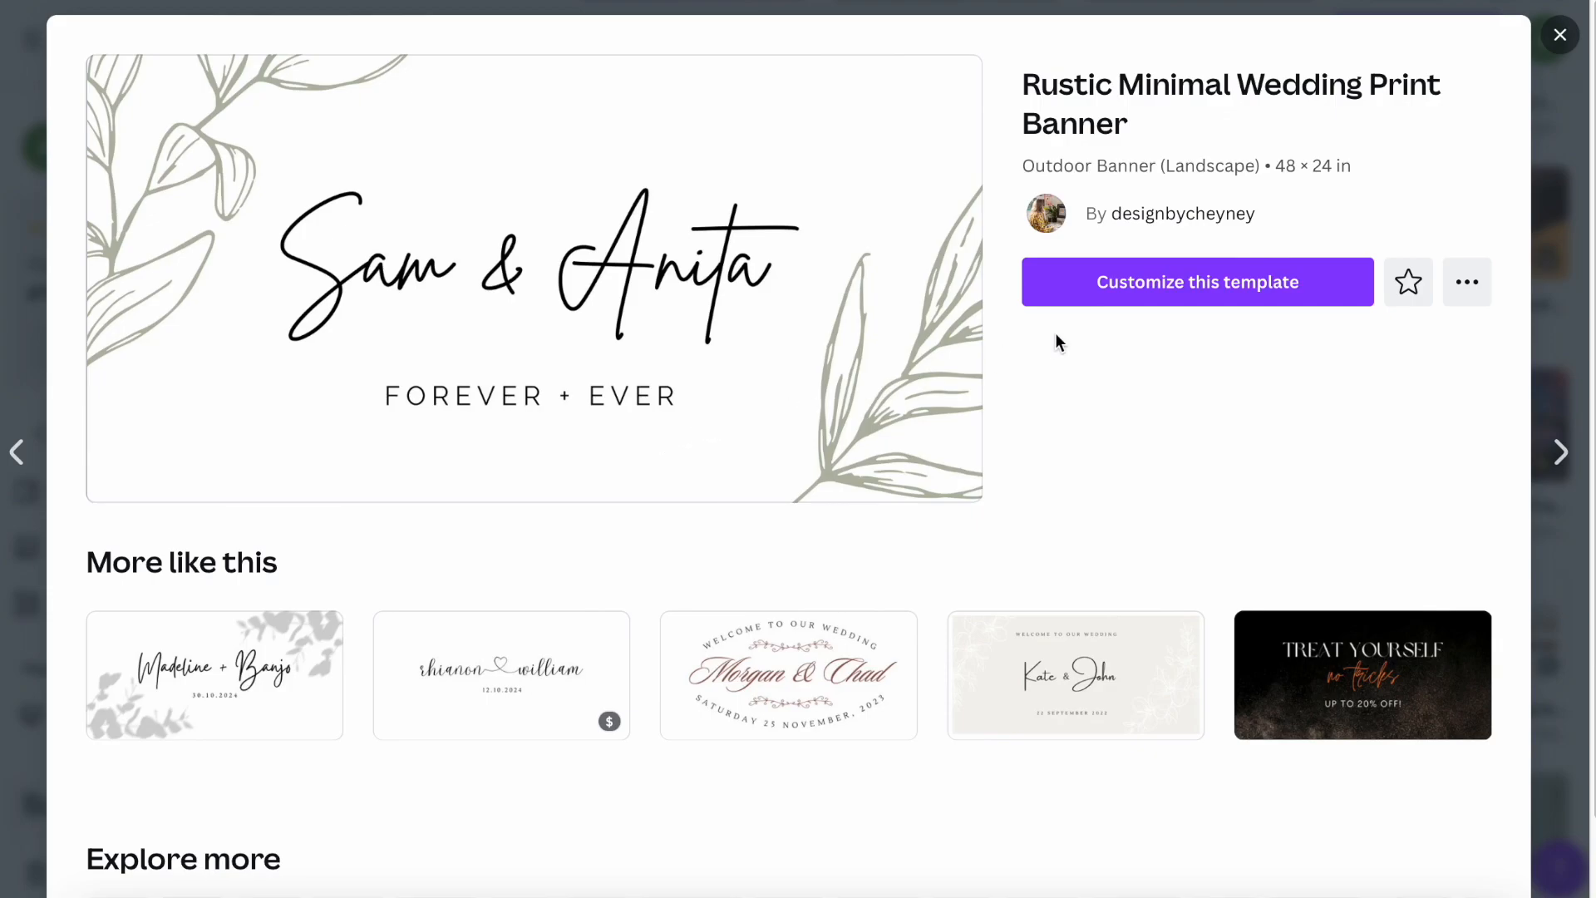
pyautogui.click(1135, 301)
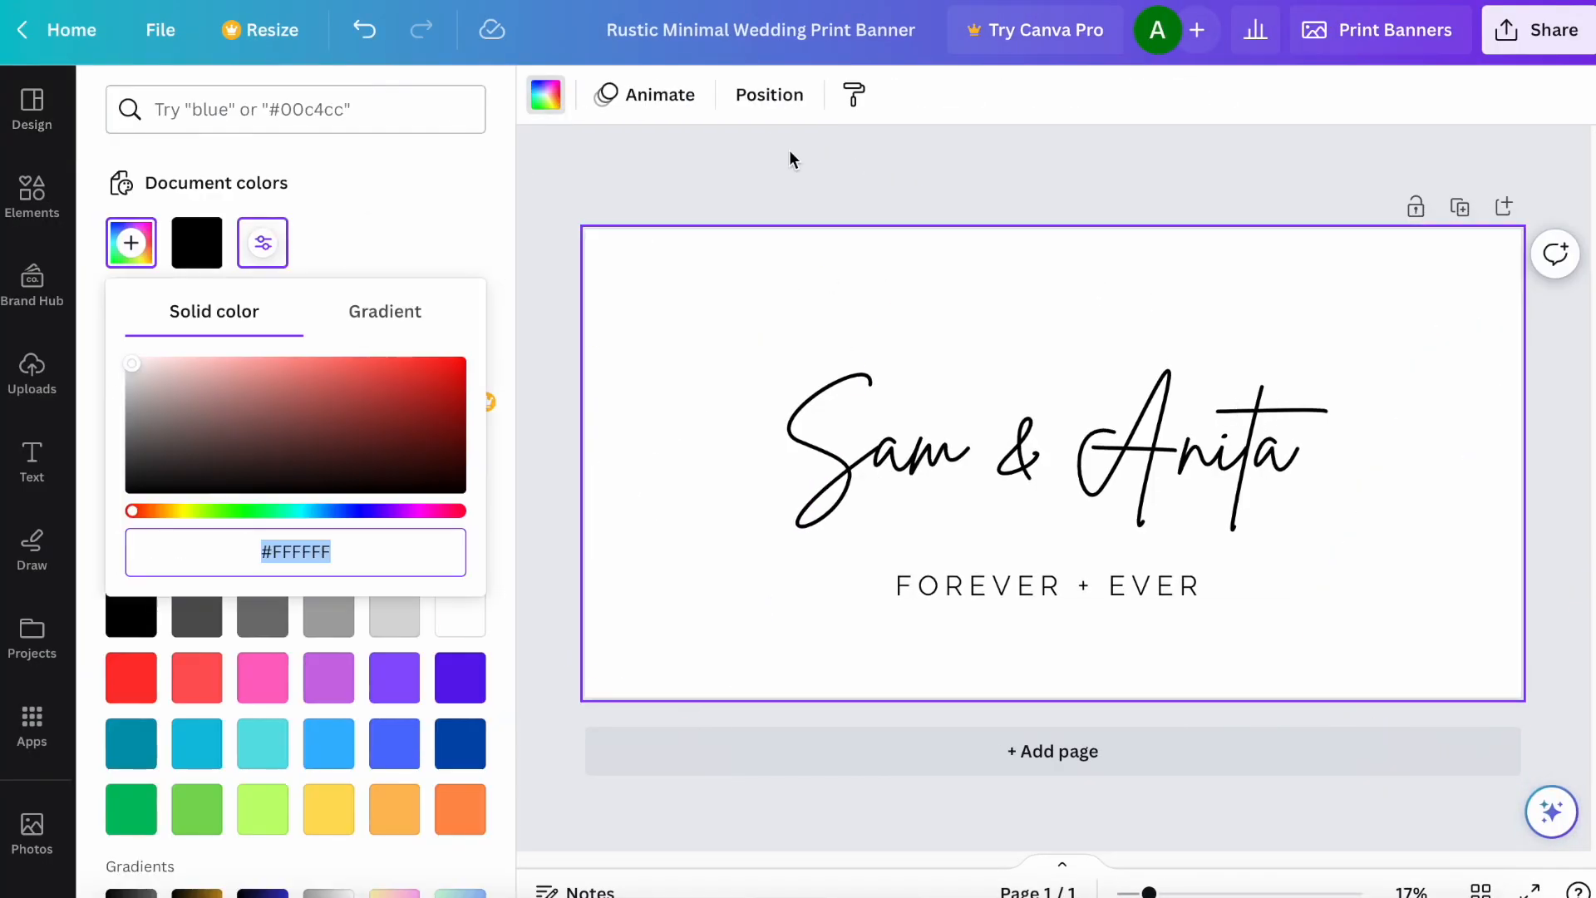
# Step: Replace the large script names with "English 101" and move that title up near the banner's upper edge
pyautogui.doubleClick(1046, 458)
pyautogui.write('English 101')
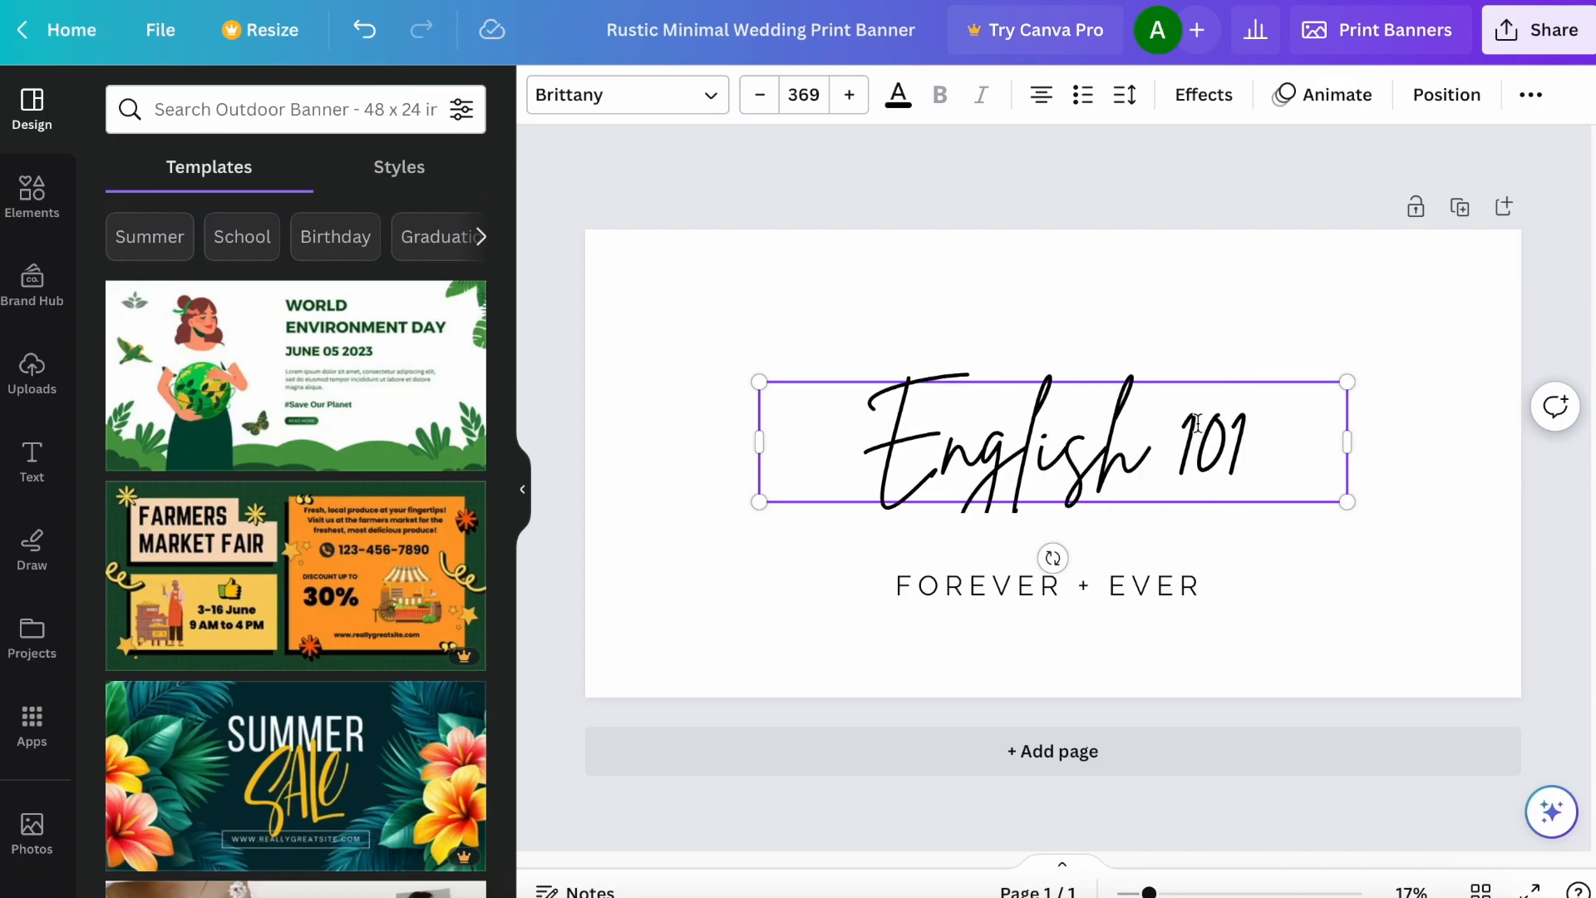
pyautogui.click(1022, 196)
pyautogui.moveTo(1092, 482); pyautogui.dragTo(1075, 362)
# Step: Move the "FOREVER + EVER" subtitle up beneath the title and change its text to "MODULE 1"
pyautogui.moveTo(1081, 586); pyautogui.dragTo(1083, 464)
pyautogui.doubleClick(1085, 456)
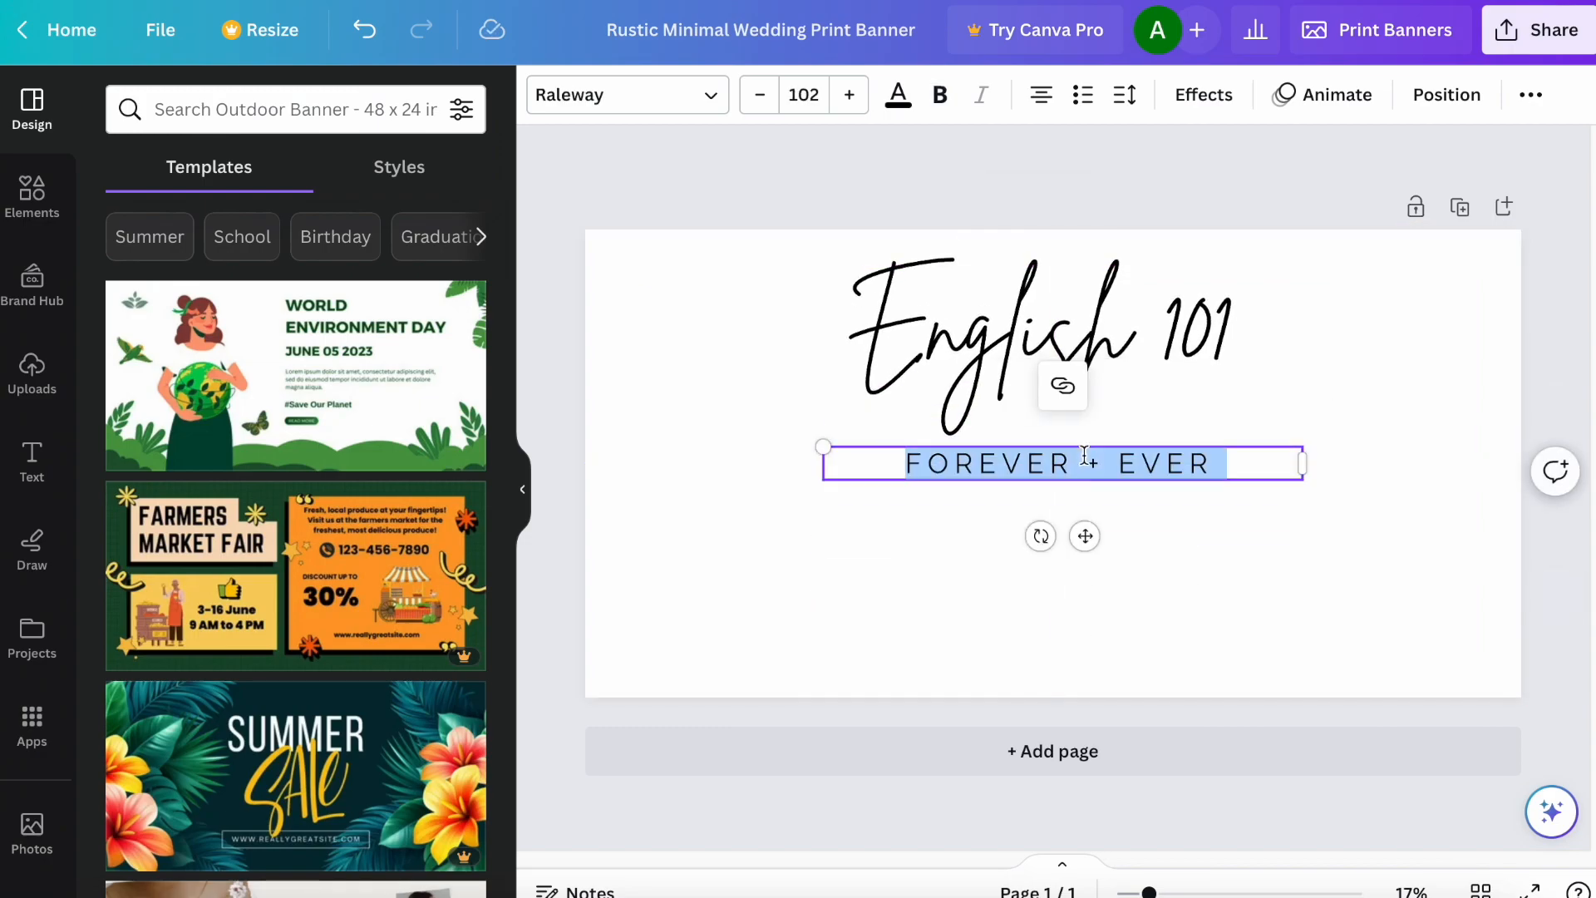
pyautogui.write('MODULE 1 -')
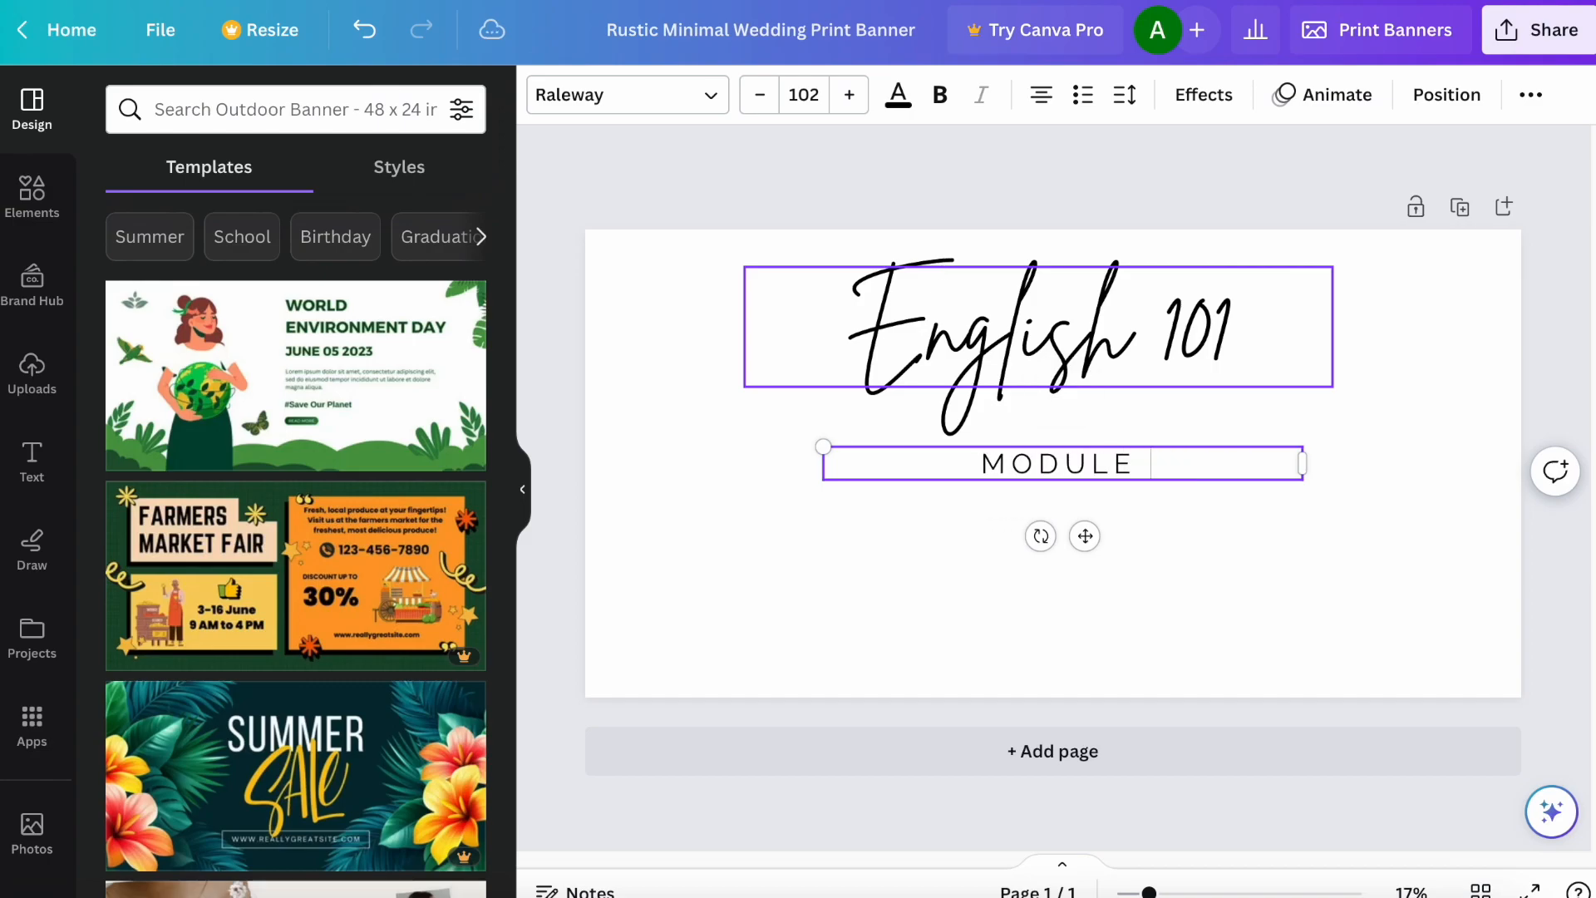
pyautogui.press('BackSpace')
pyautogui.press('BackSpace')
# Step: Search the graphic elements for "grammar" and look through them
pyautogui.click(31, 195)
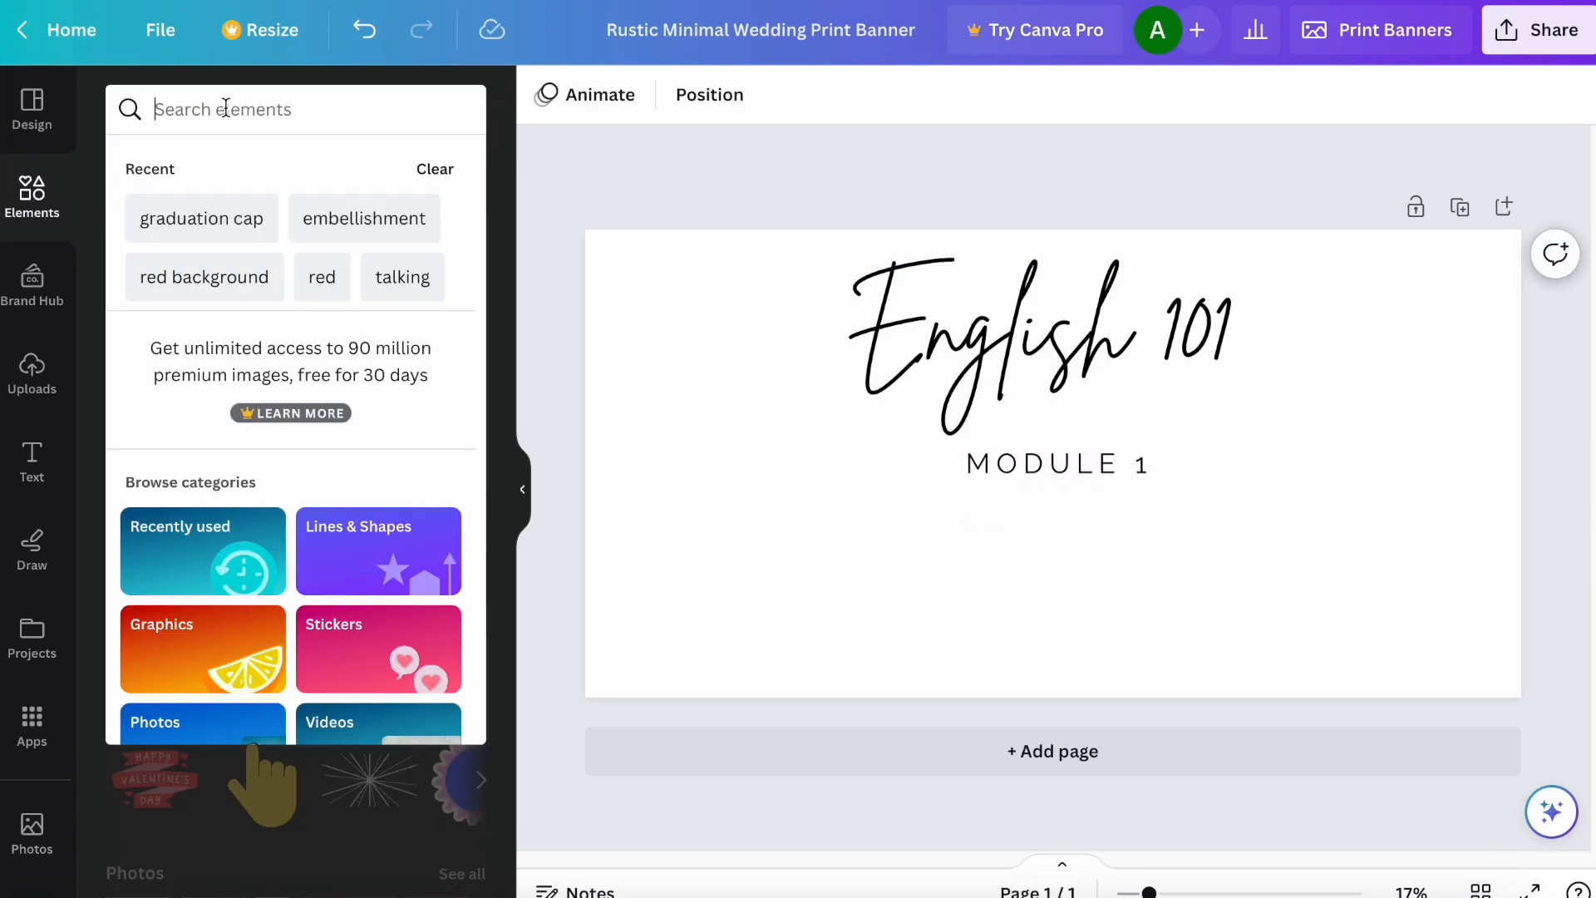
pyautogui.write('grammar')
pyautogui.press('Return')
pyautogui.click(194, 167)
pyautogui.scroll(-20, 363, 333)
# Step: Search the graphics for "textbook", add the open book with the red cover, and place it beneath the "MODULE 1" text
pyautogui.doubleClick(242, 106)
pyautogui.write('textbook')
pyautogui.press('Return')
pyautogui.scroll(-10, 383, 328)
pyautogui.scroll(-20, 383, 328)
pyautogui.scroll(20, 271, 442)
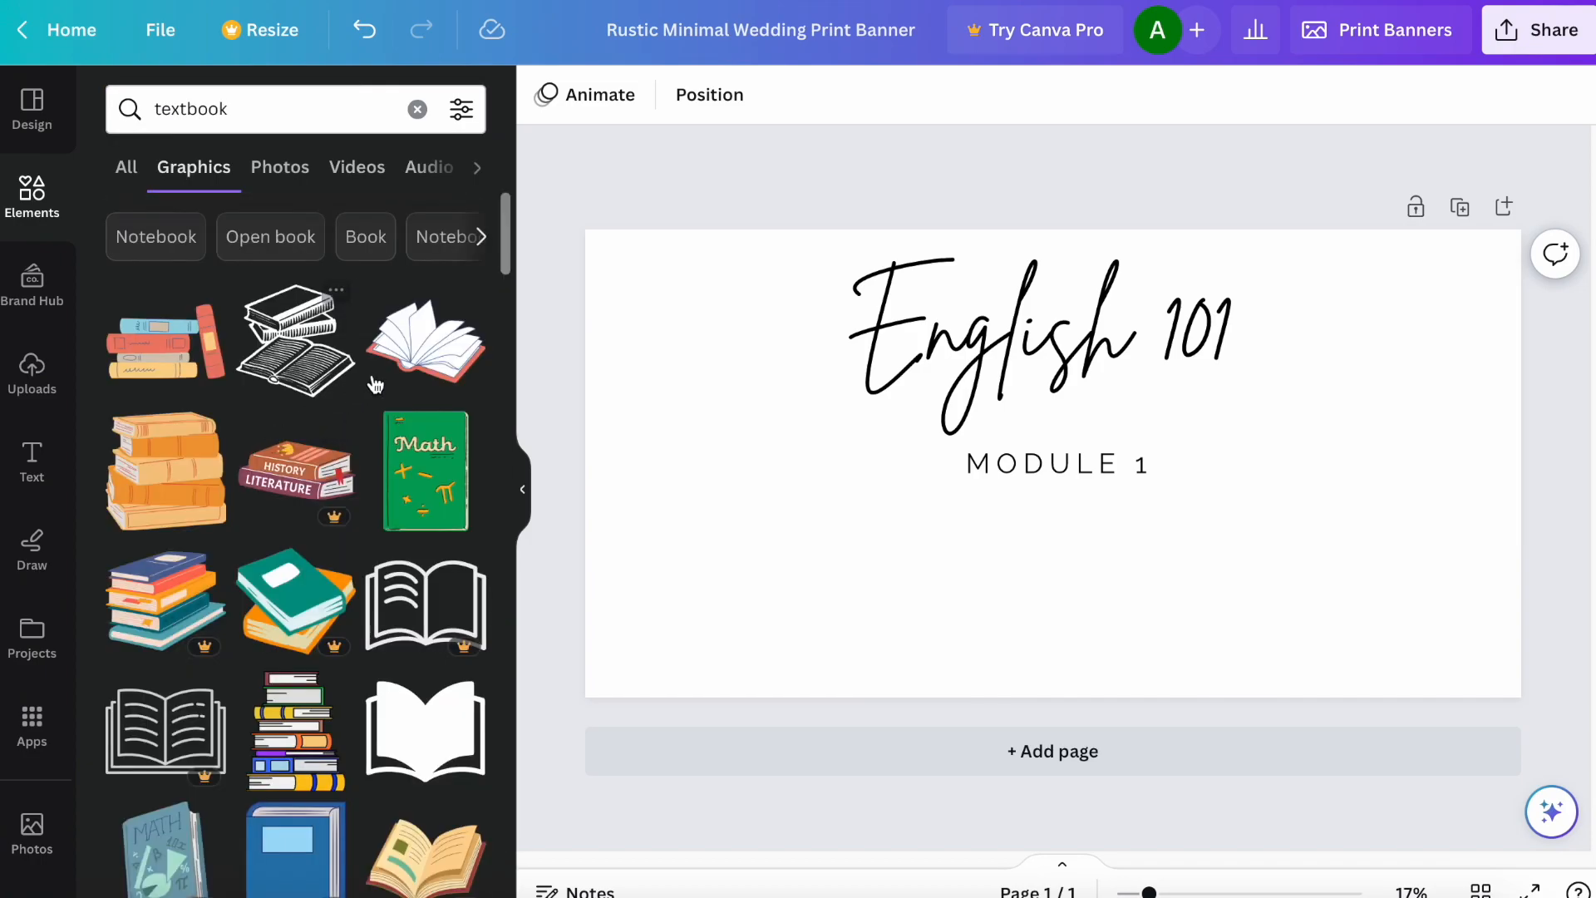
pyautogui.click(441, 346)
pyautogui.moveTo(1072, 563); pyautogui.dragTo(1060, 650)
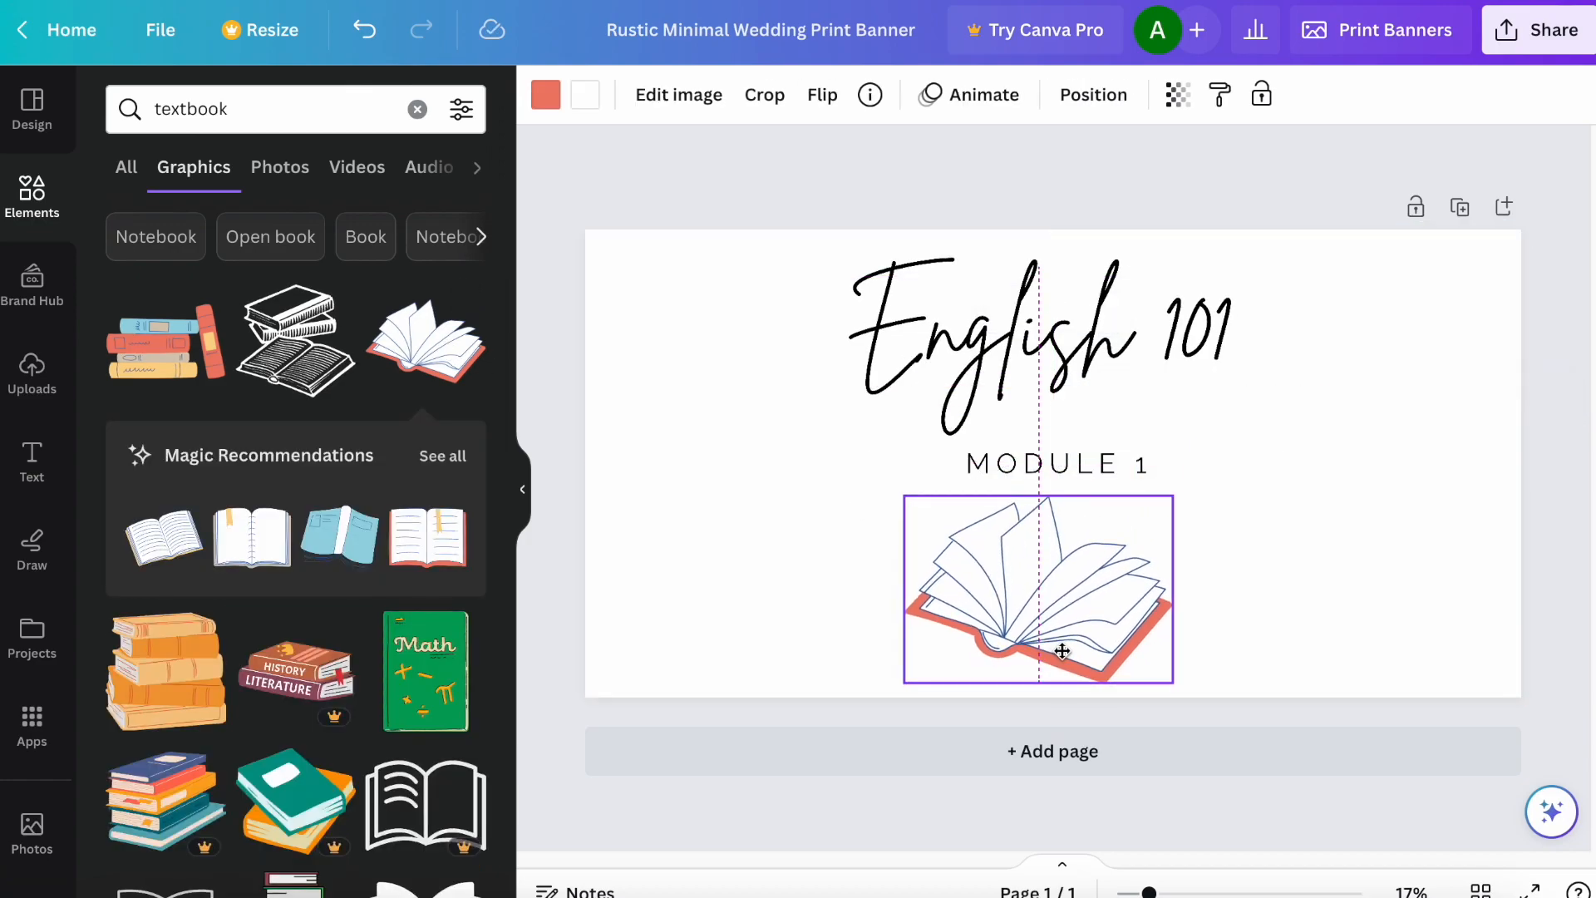
pyautogui.click(1252, 162)
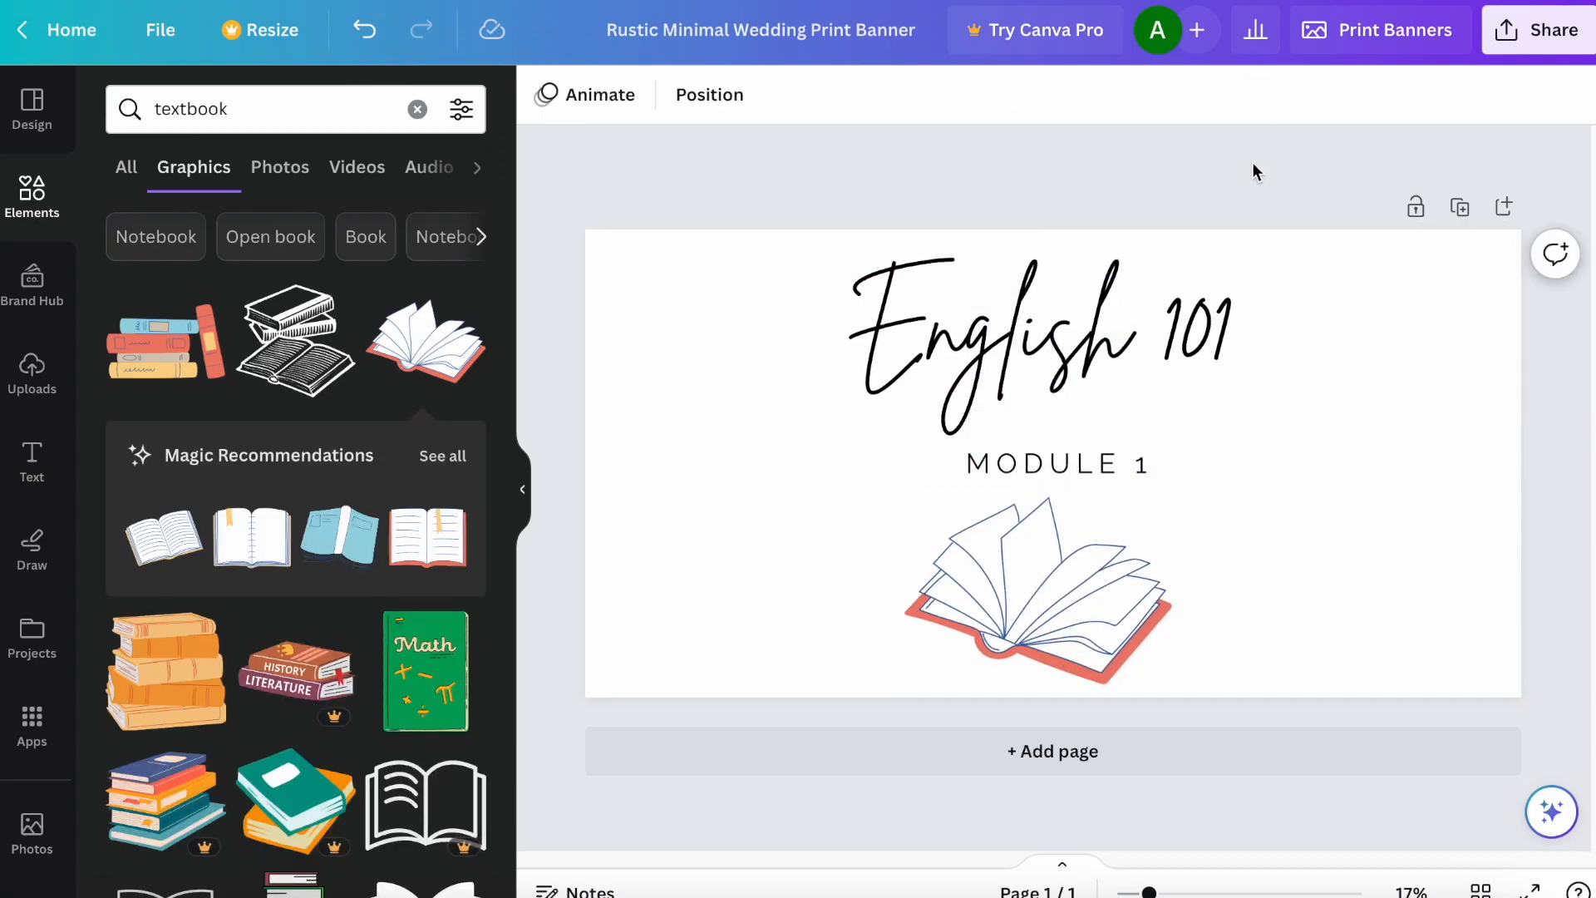
# Step: Download the finished "English 101" banner design
pyautogui.click(1542, 35)
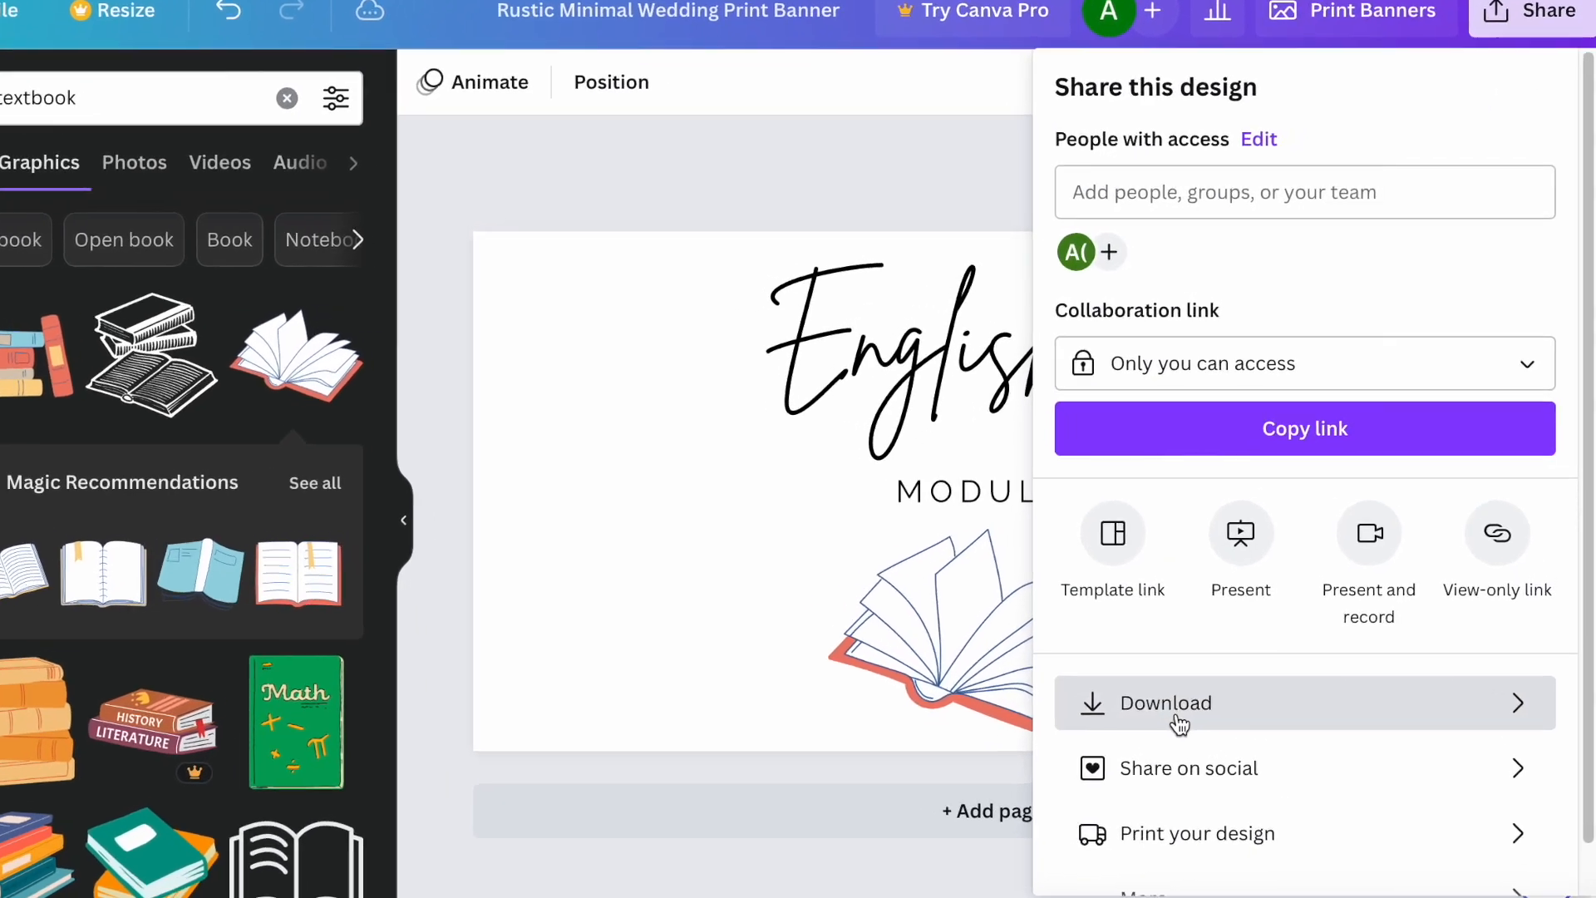
pyautogui.click(1179, 654)
pyautogui.click(1285, 554)
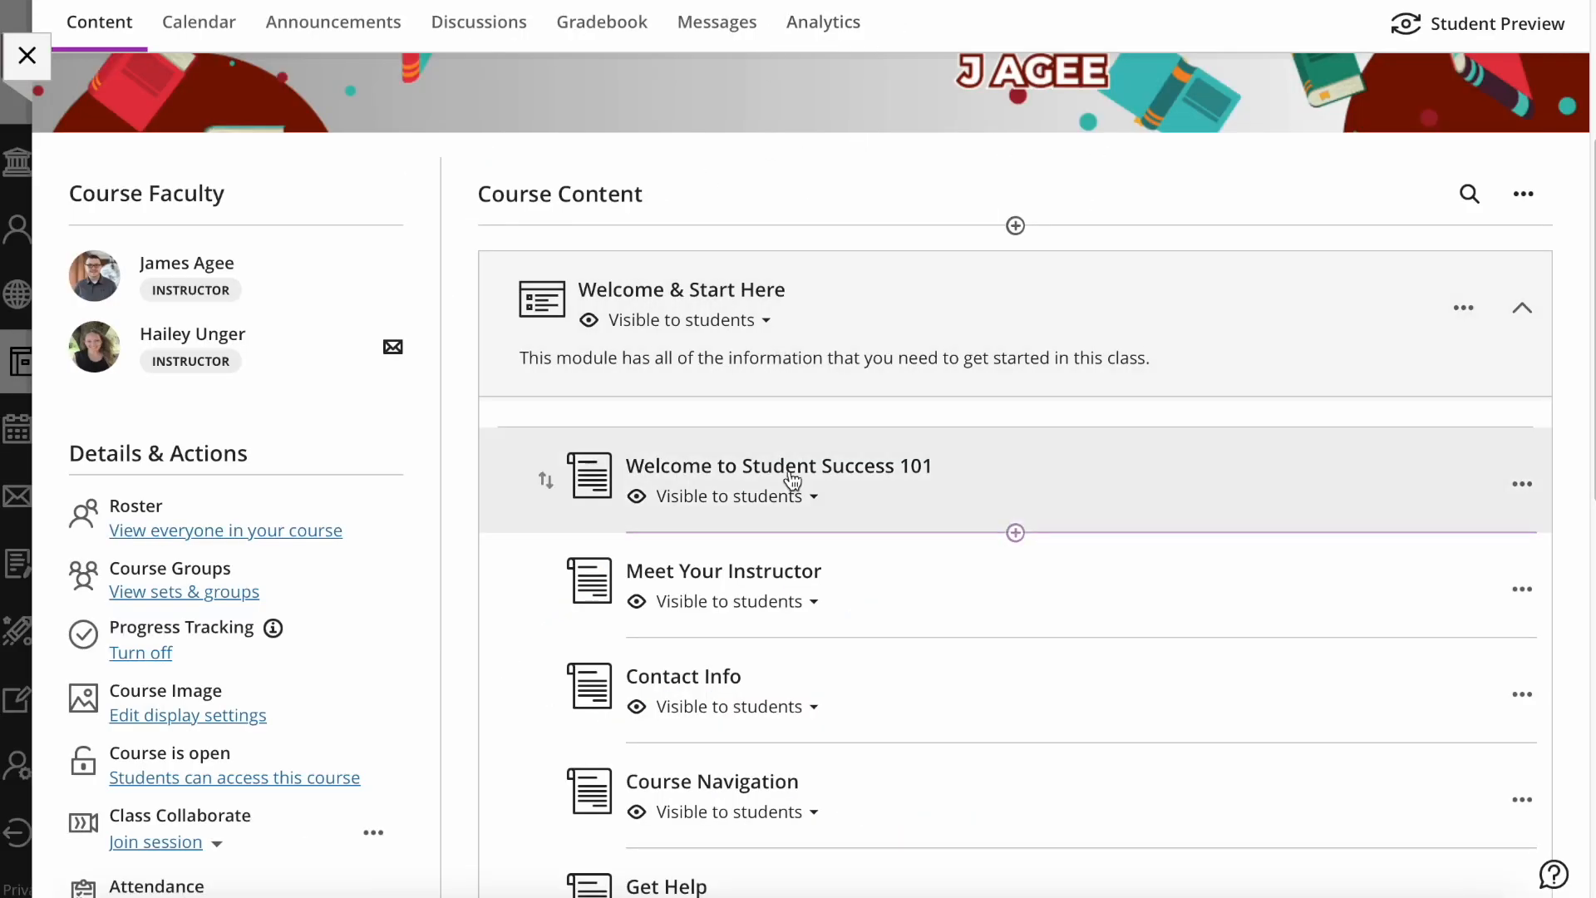
# Step: Switch to the Ultra course, create a new document below Begin the Course, and add a content block to it
pyautogui.scroll(-8, 823, 424)
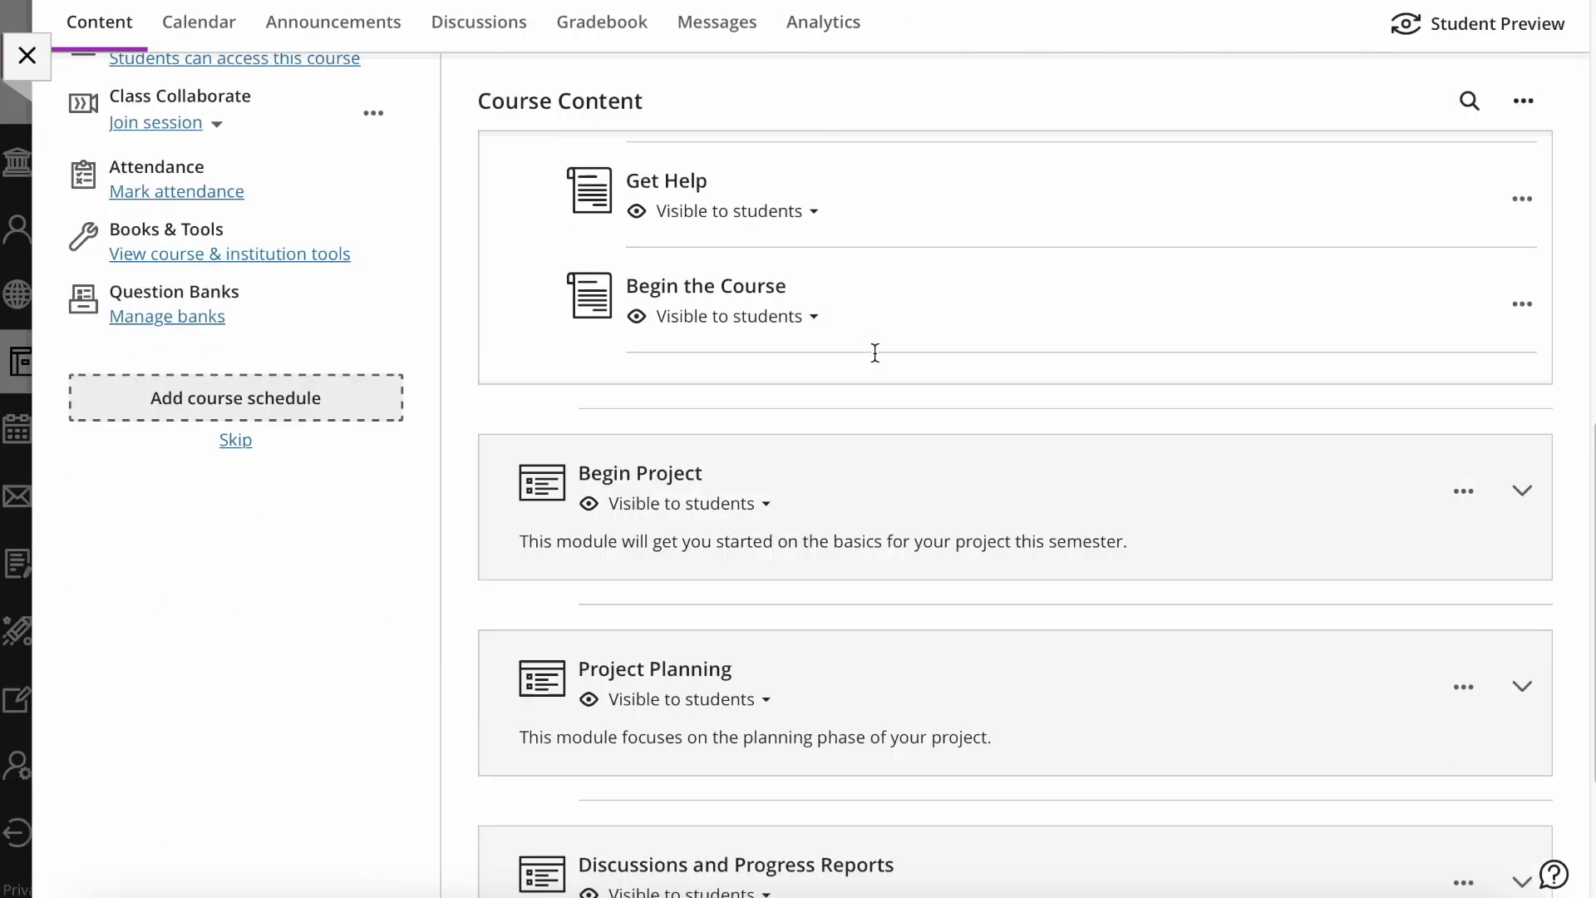
pyautogui.click(1015, 353)
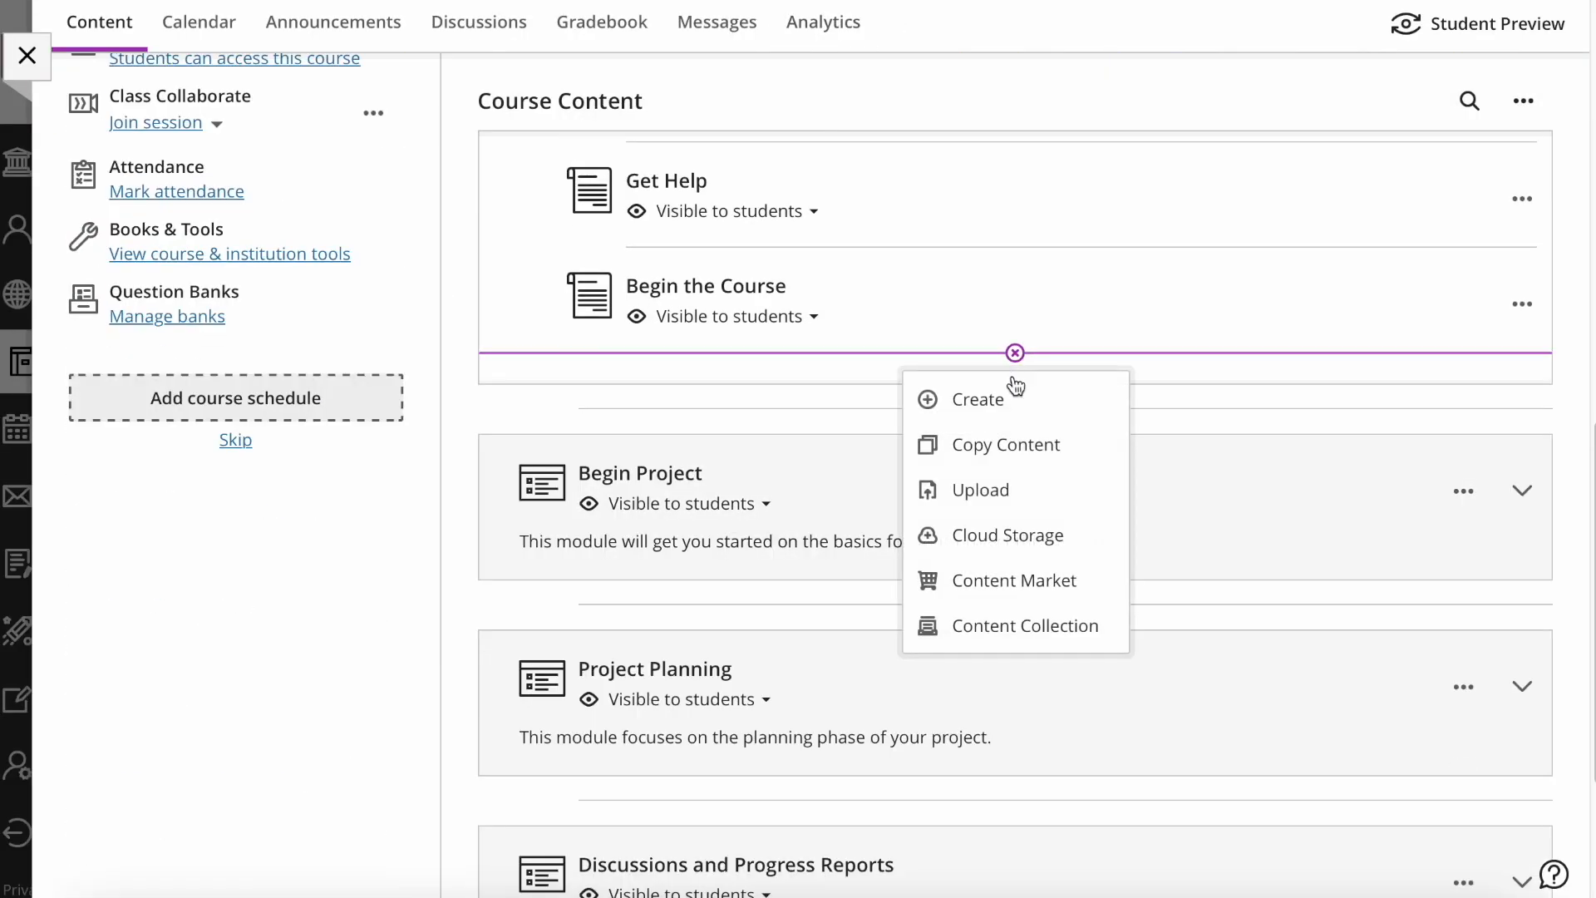
pyautogui.click(1013, 401)
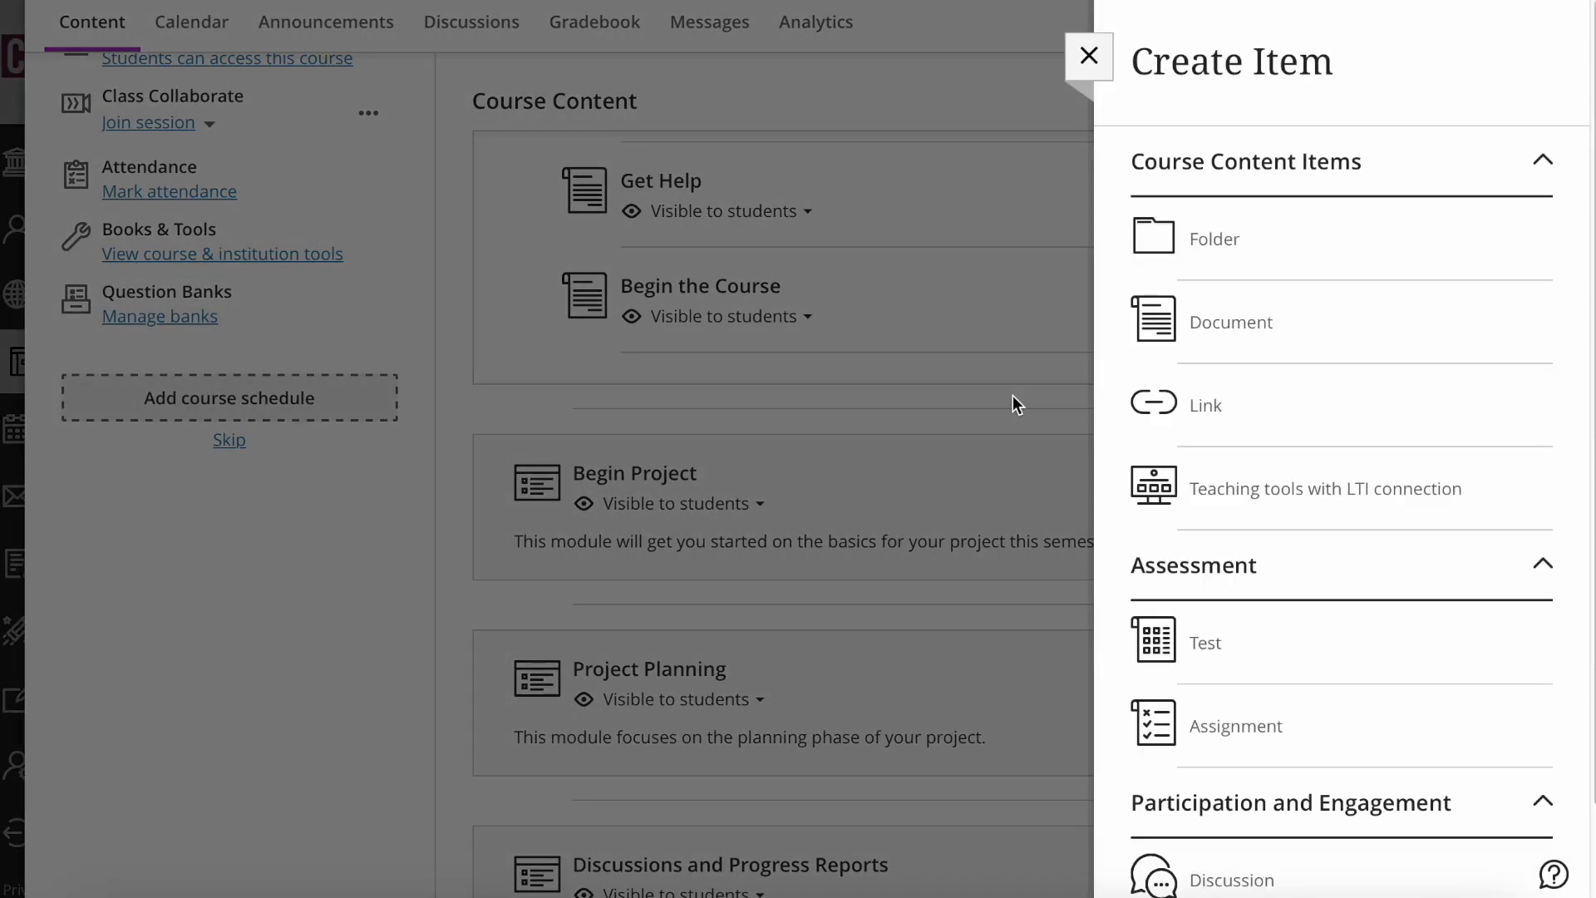
pyautogui.scroll(-2, 1223, 162)
pyautogui.click(1229, 117)
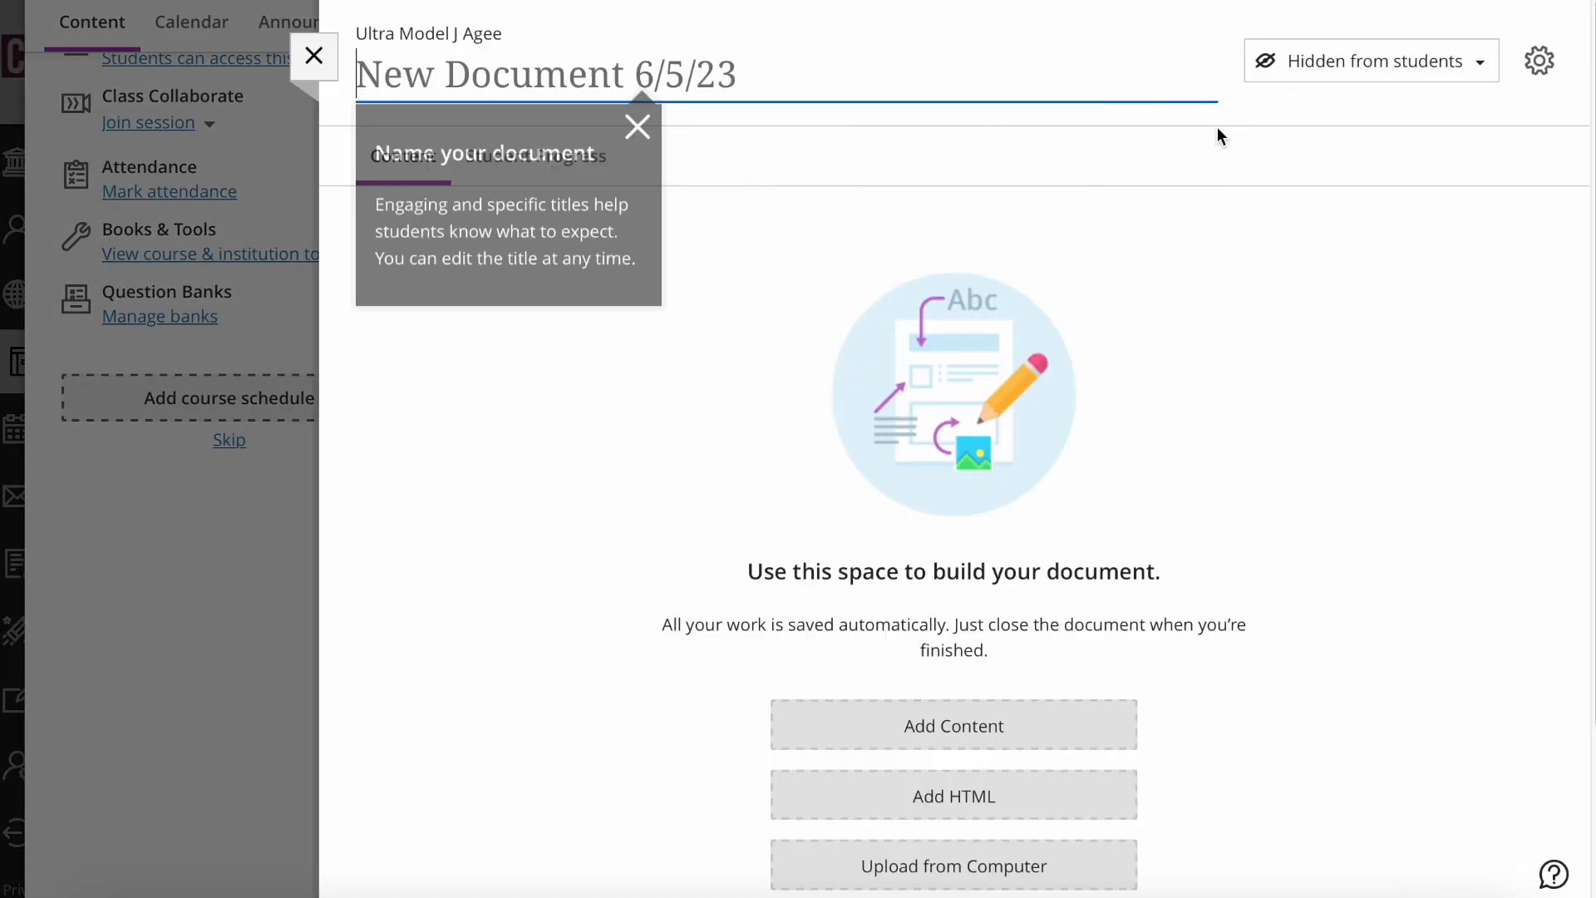
pyautogui.click(912, 727)
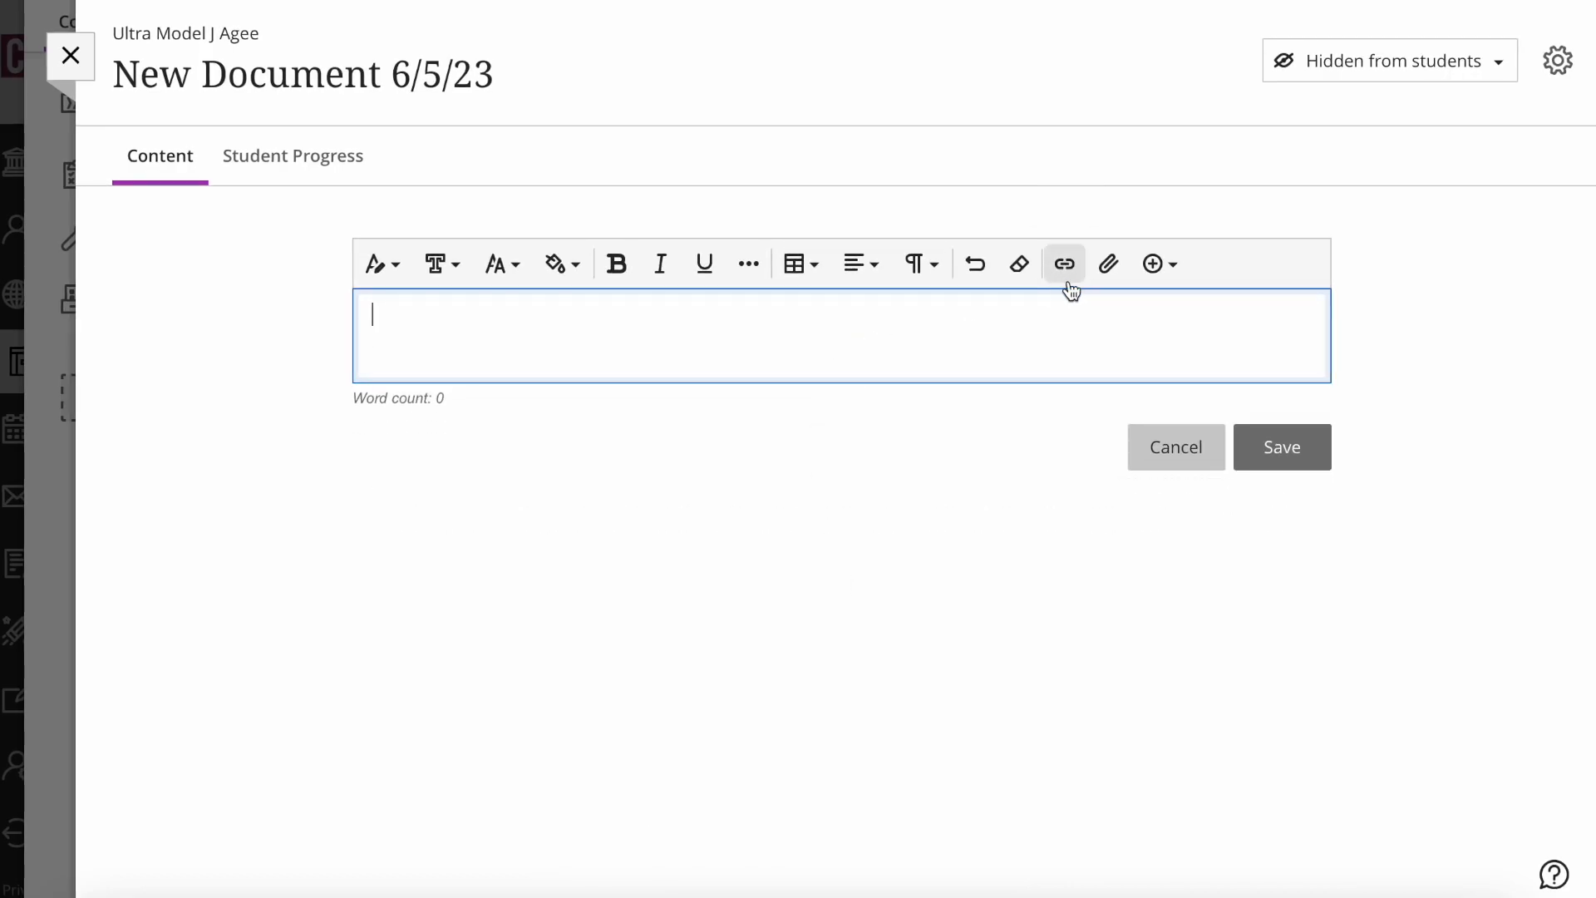
pyautogui.click(1157, 263)
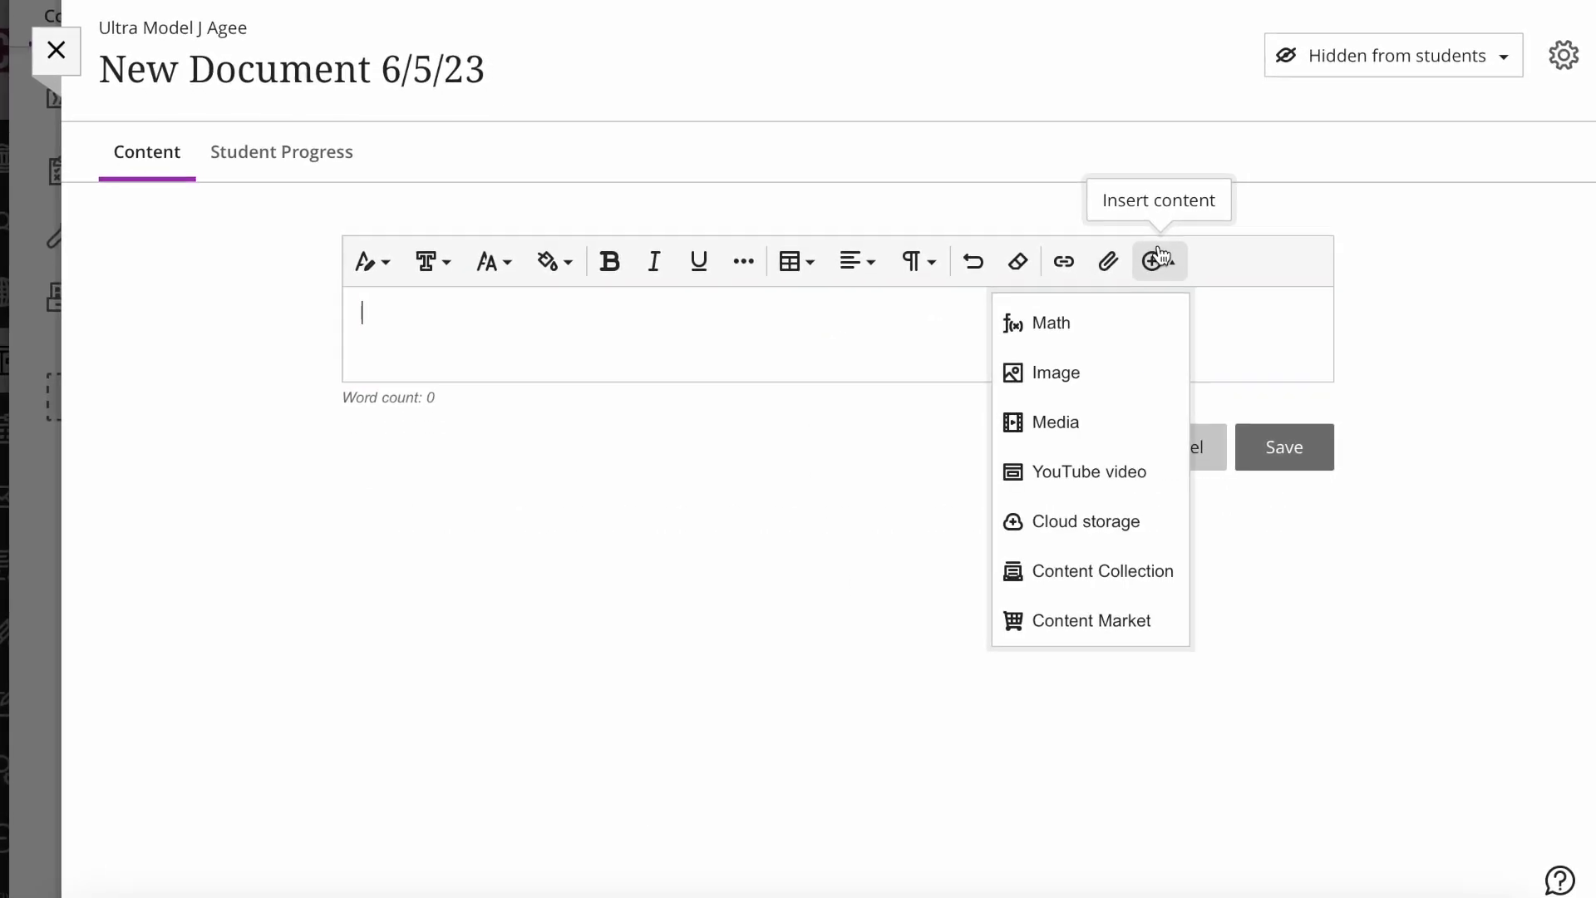
pyautogui.click(1057, 370)
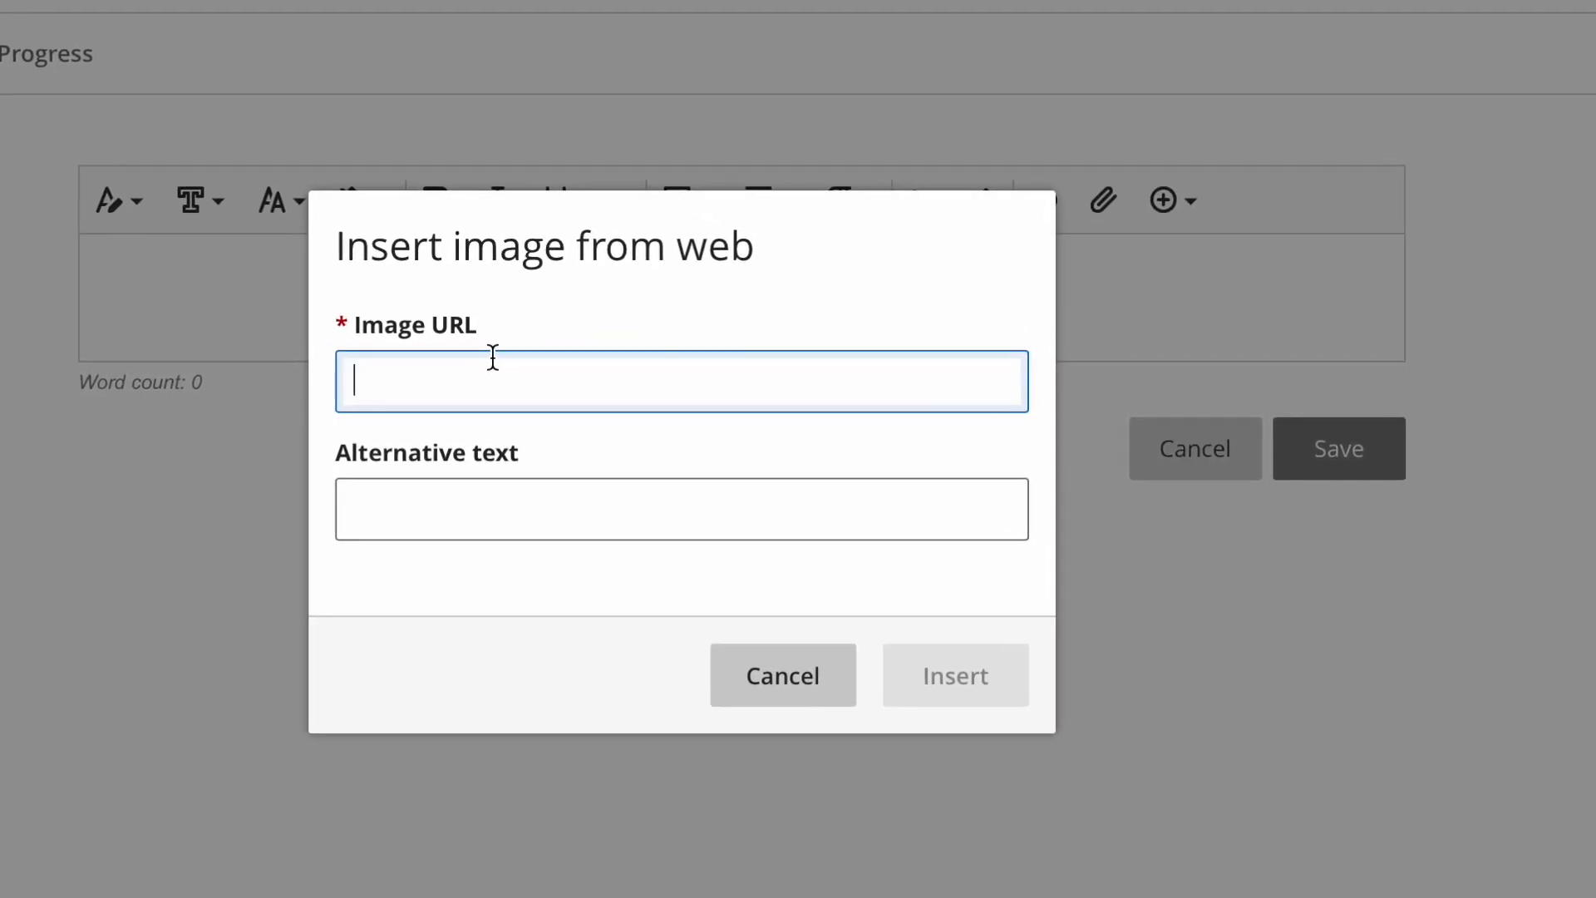
pyautogui.click(746, 683)
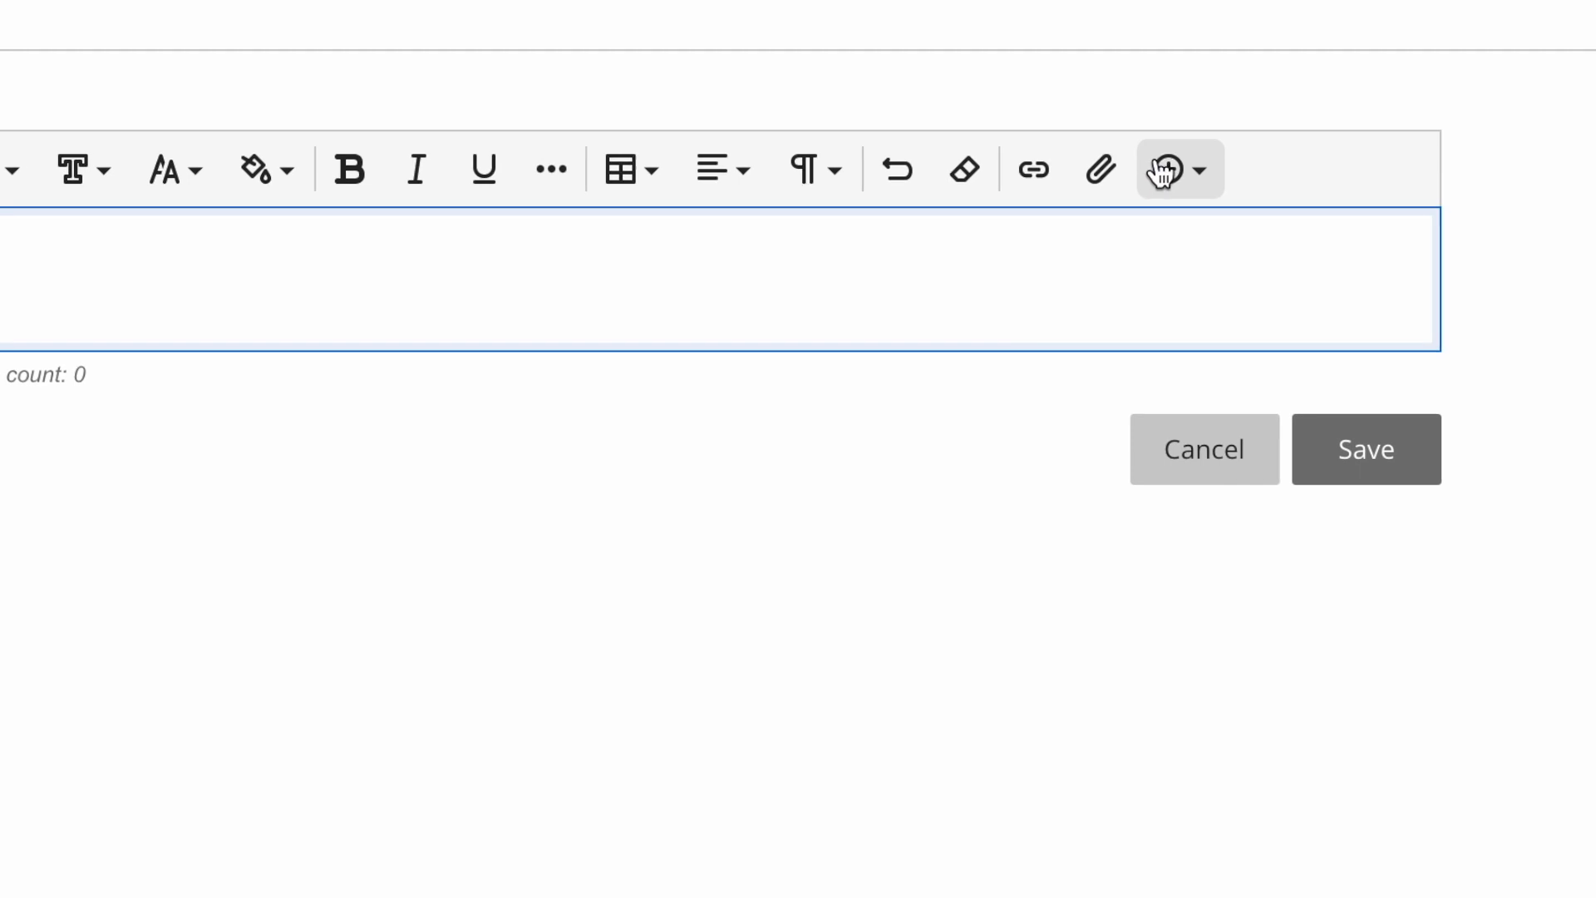
# Step: Browse the Content Collection from the document's content block and attach Rustic Minimal Wedding Print Banner.png for upload to the course folder
pyautogui.click(1164, 171)
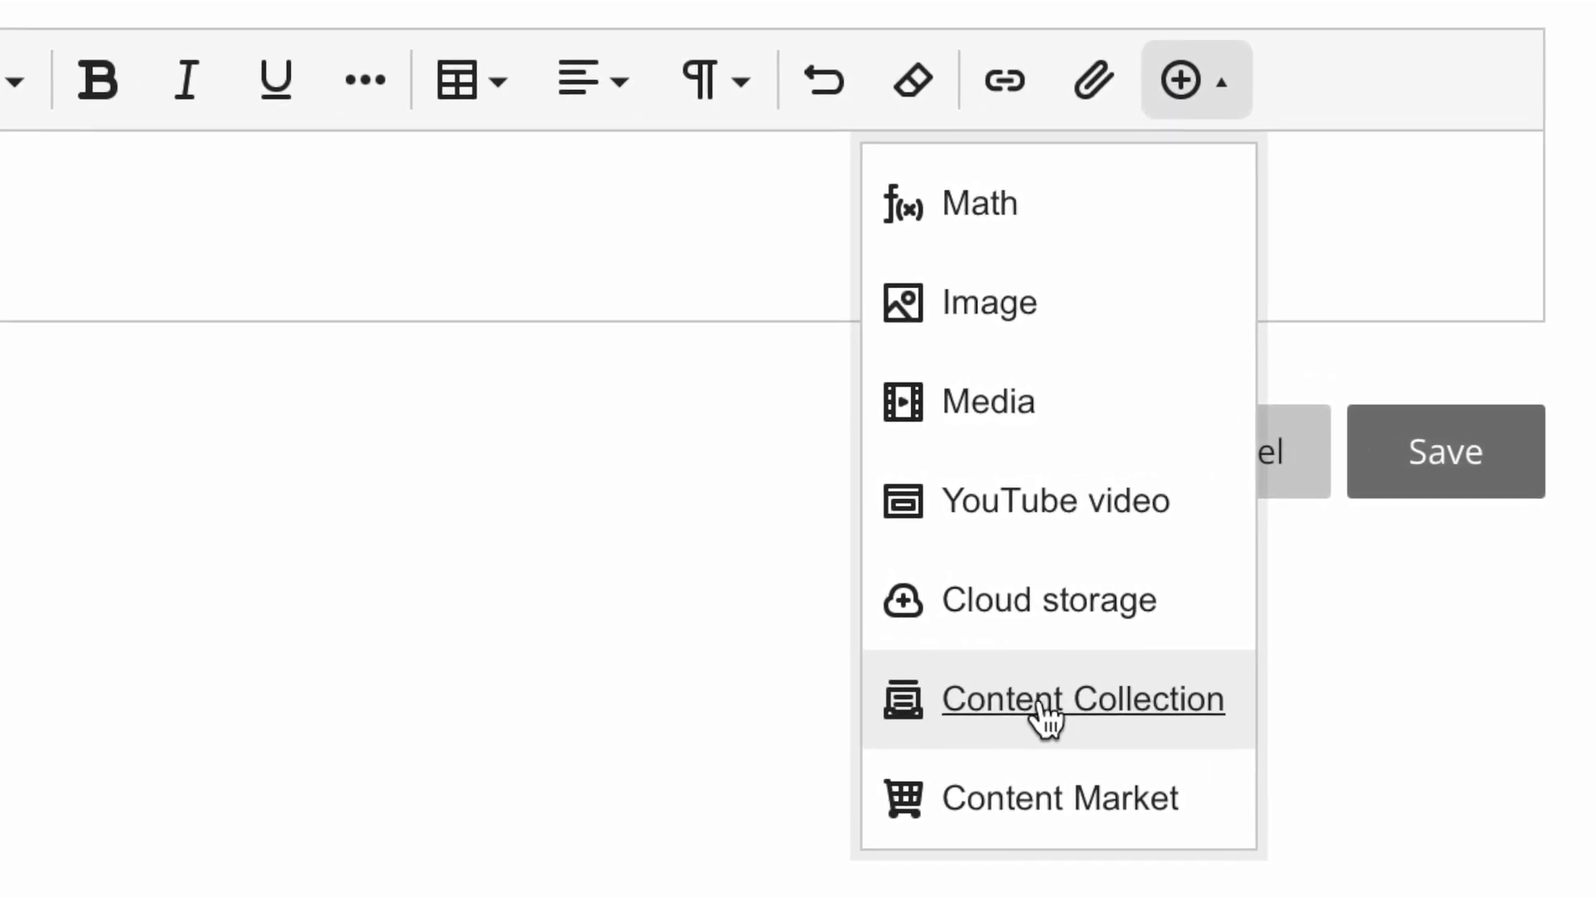
pyautogui.click(1046, 707)
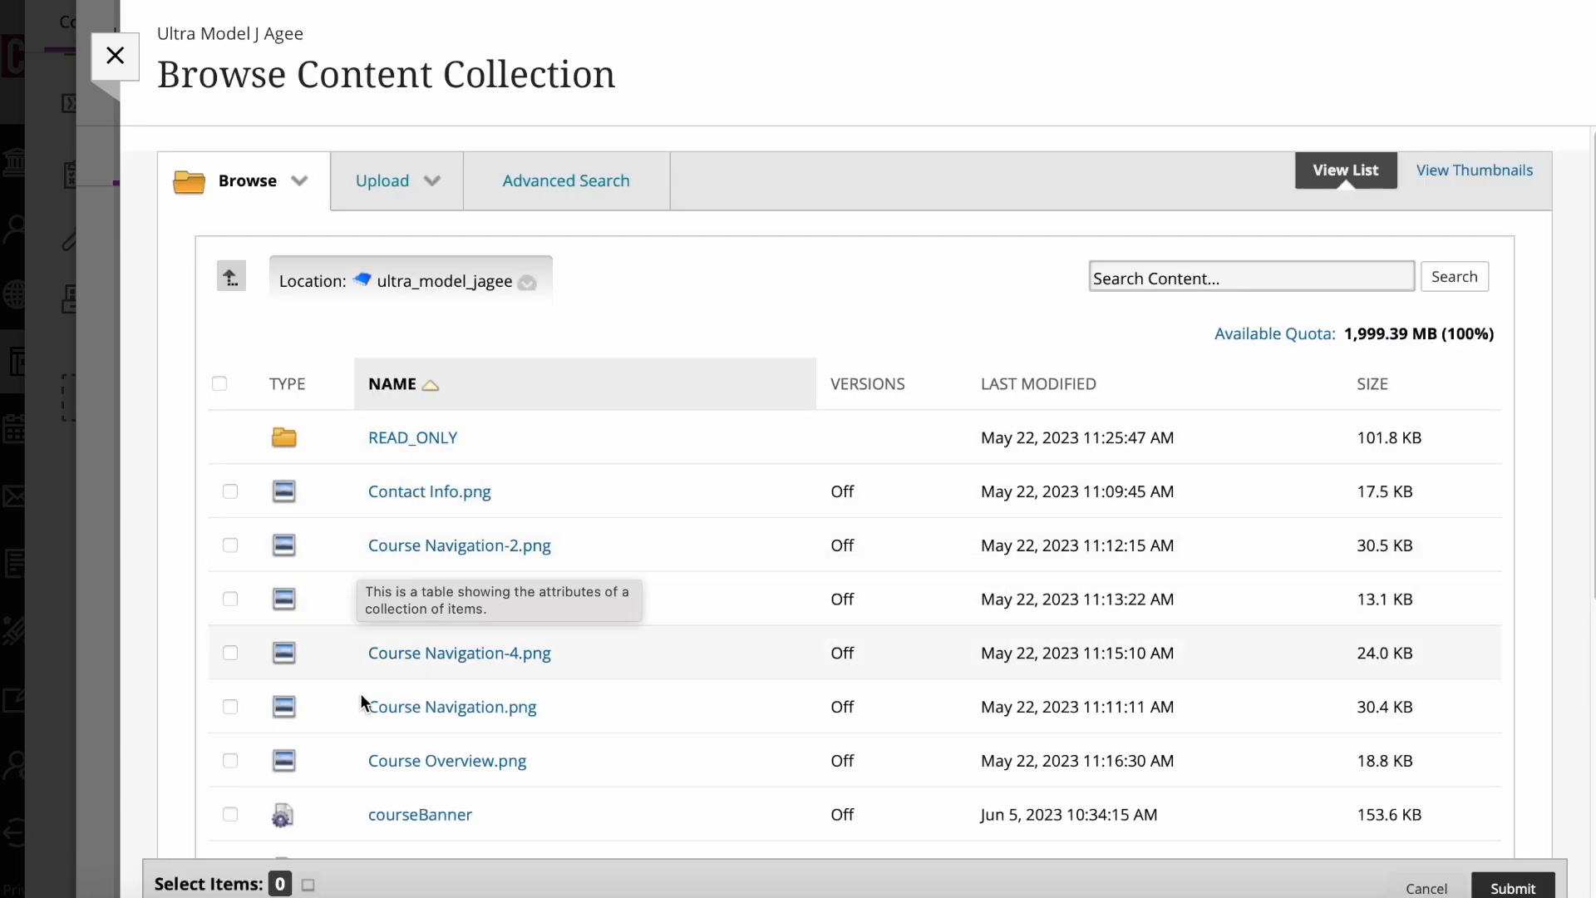
pyautogui.scroll(-5, 693, 382)
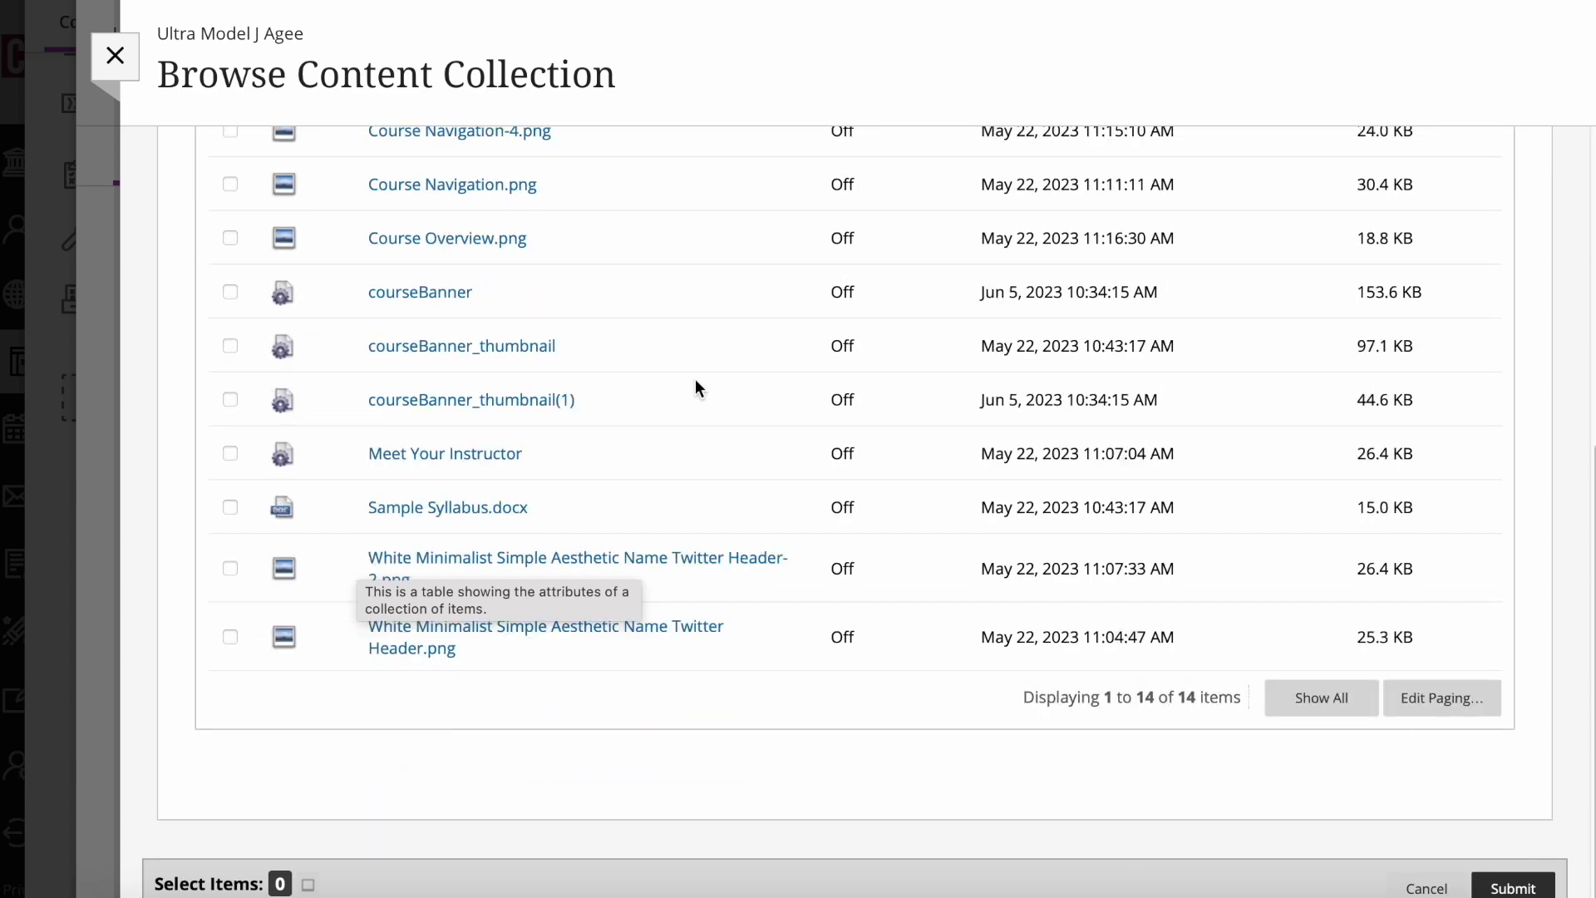
pyautogui.scroll(5, 695, 381)
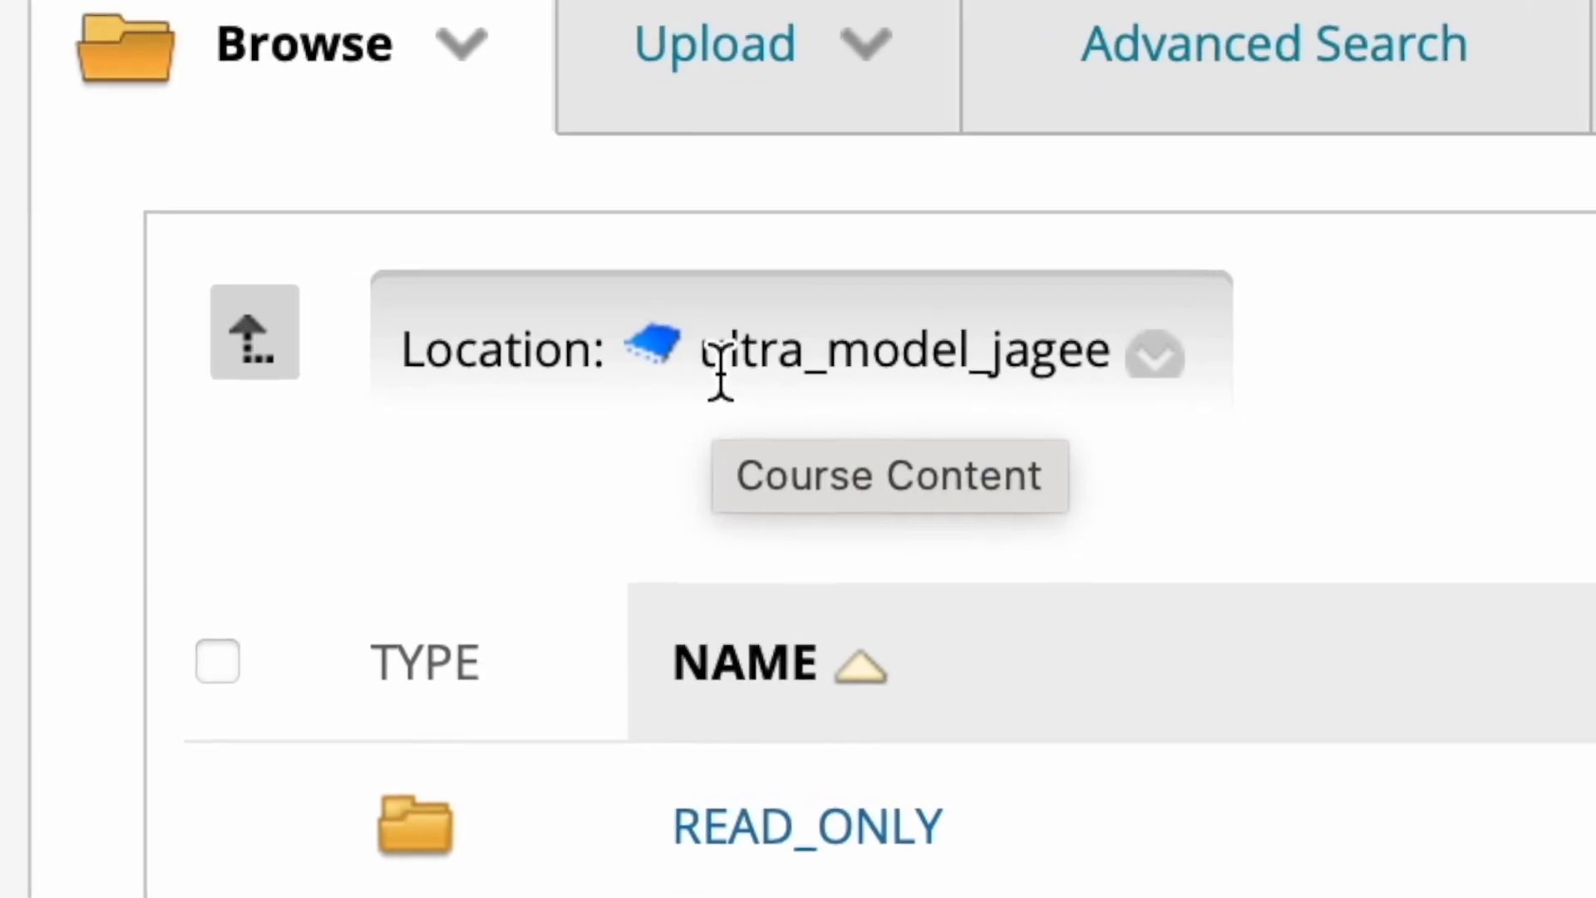
pyautogui.click(748, 35)
pyautogui.click(808, 216)
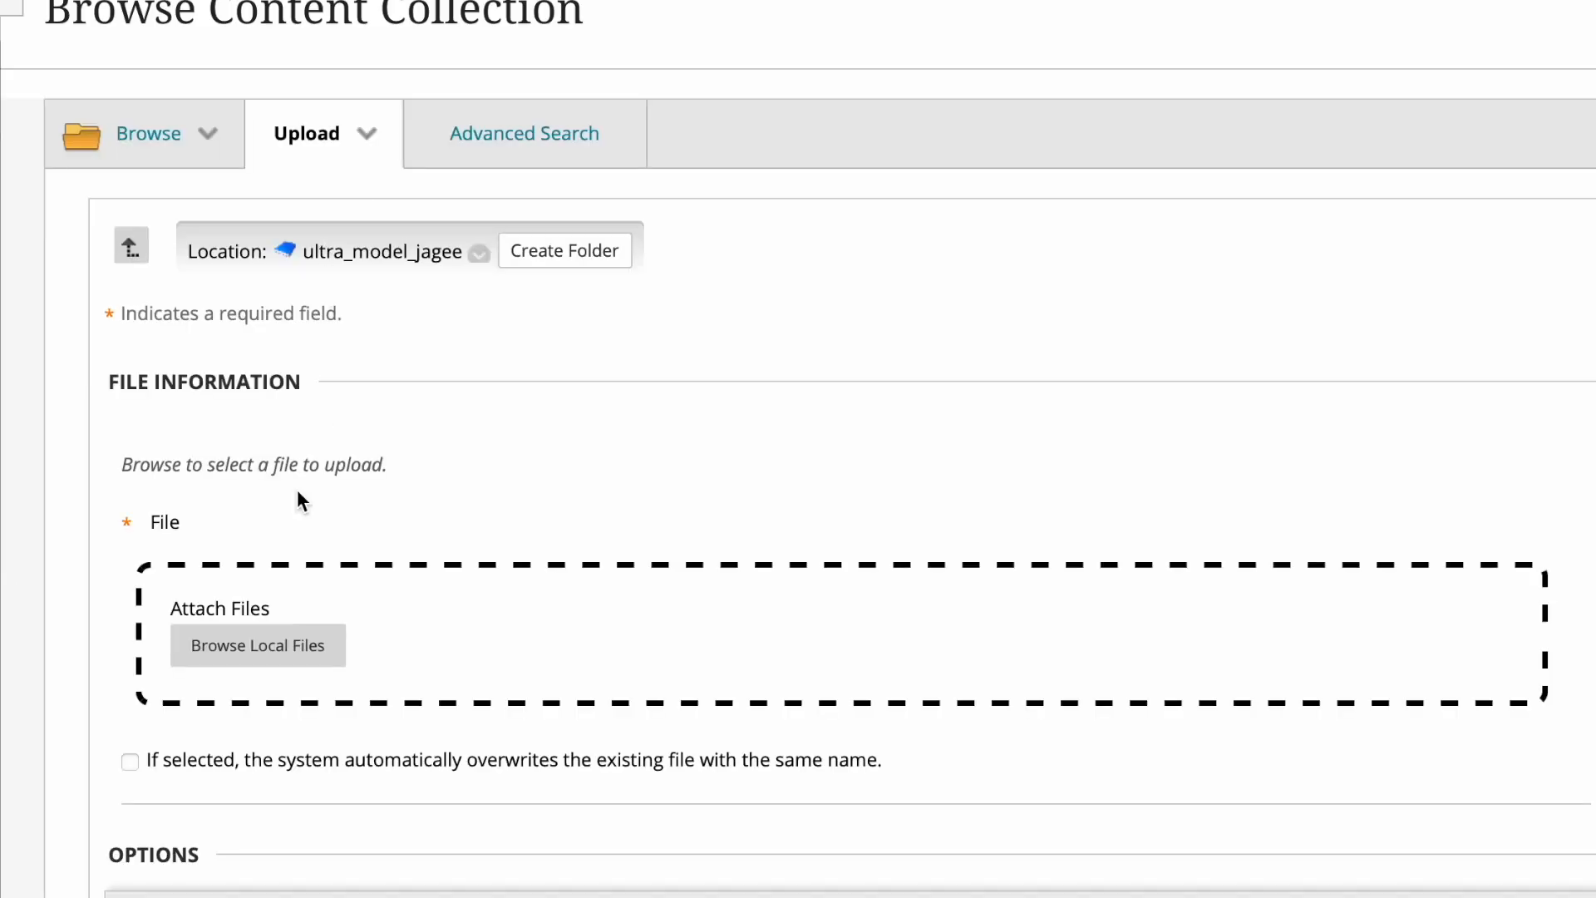
pyautogui.click(250, 646)
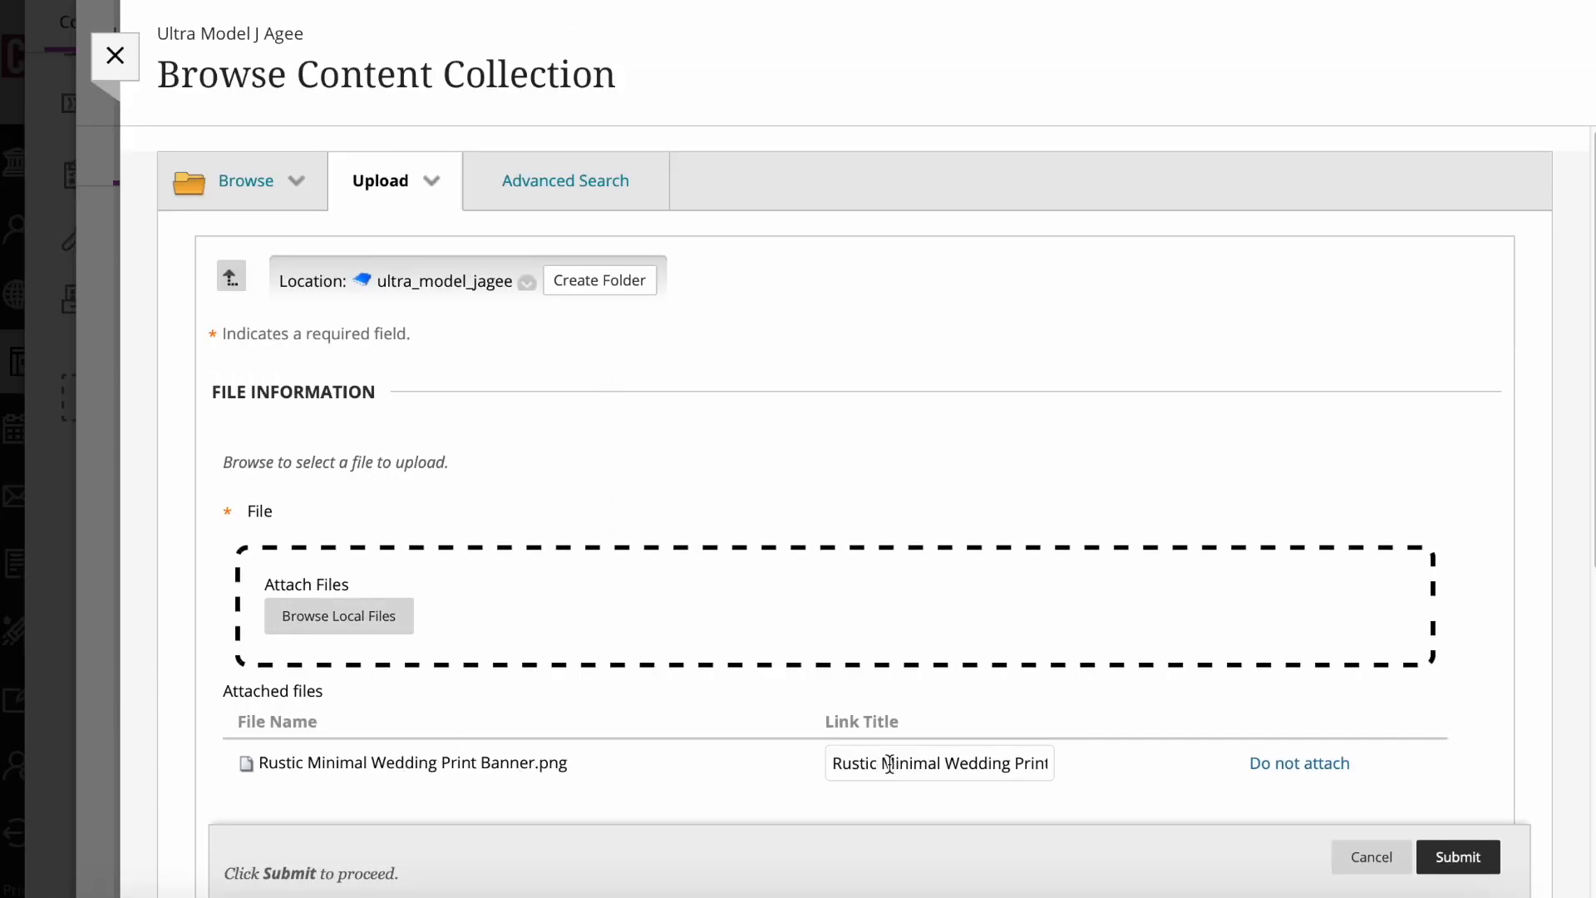
# Step: Set the attached banner's link title to "Module 1.png" and submit the upload
pyautogui.moveTo(977, 761); pyautogui.dragTo(1208, 759)
pyautogui.click(998, 761)
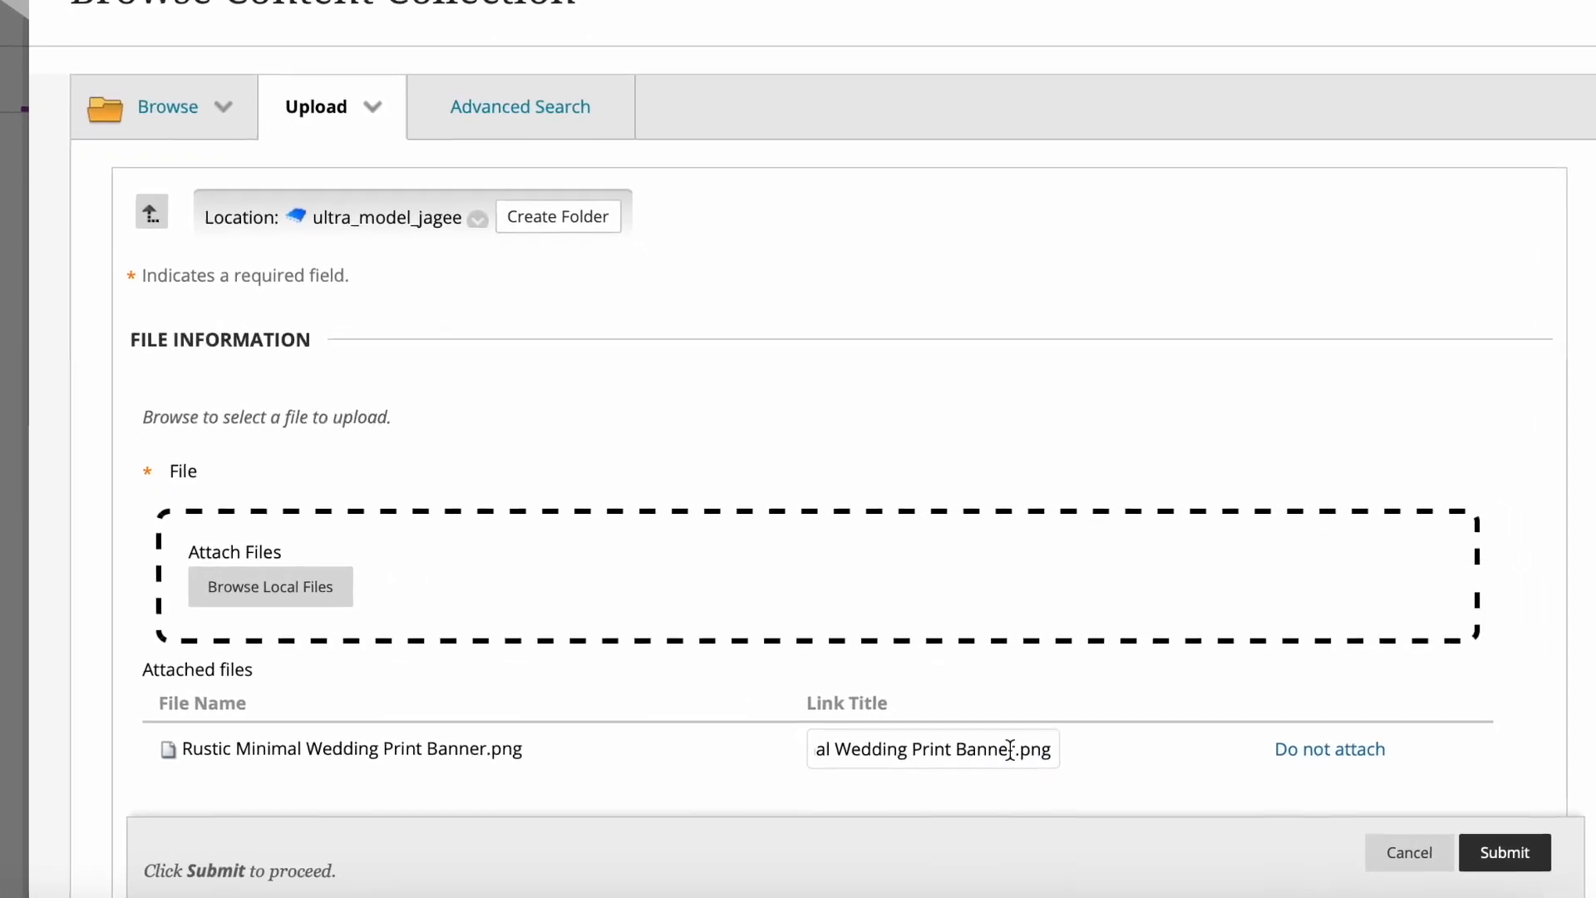
pyautogui.moveTo(1018, 750); pyautogui.dragTo(725, 756)
pyautogui.write('Module 1')
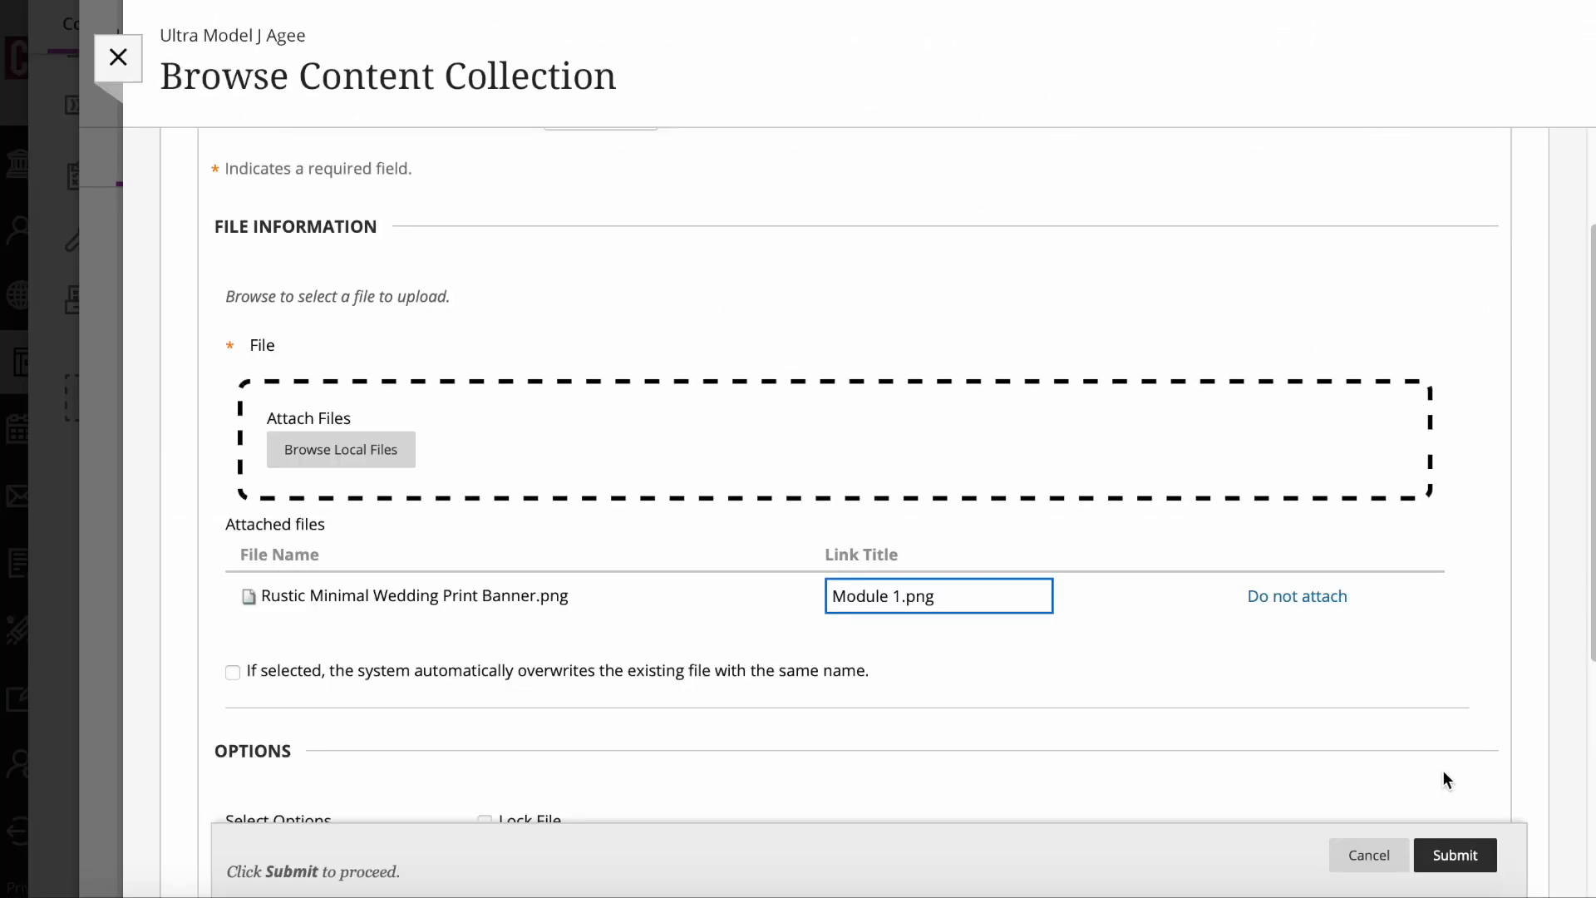
pyautogui.scroll(-5, 1443, 770)
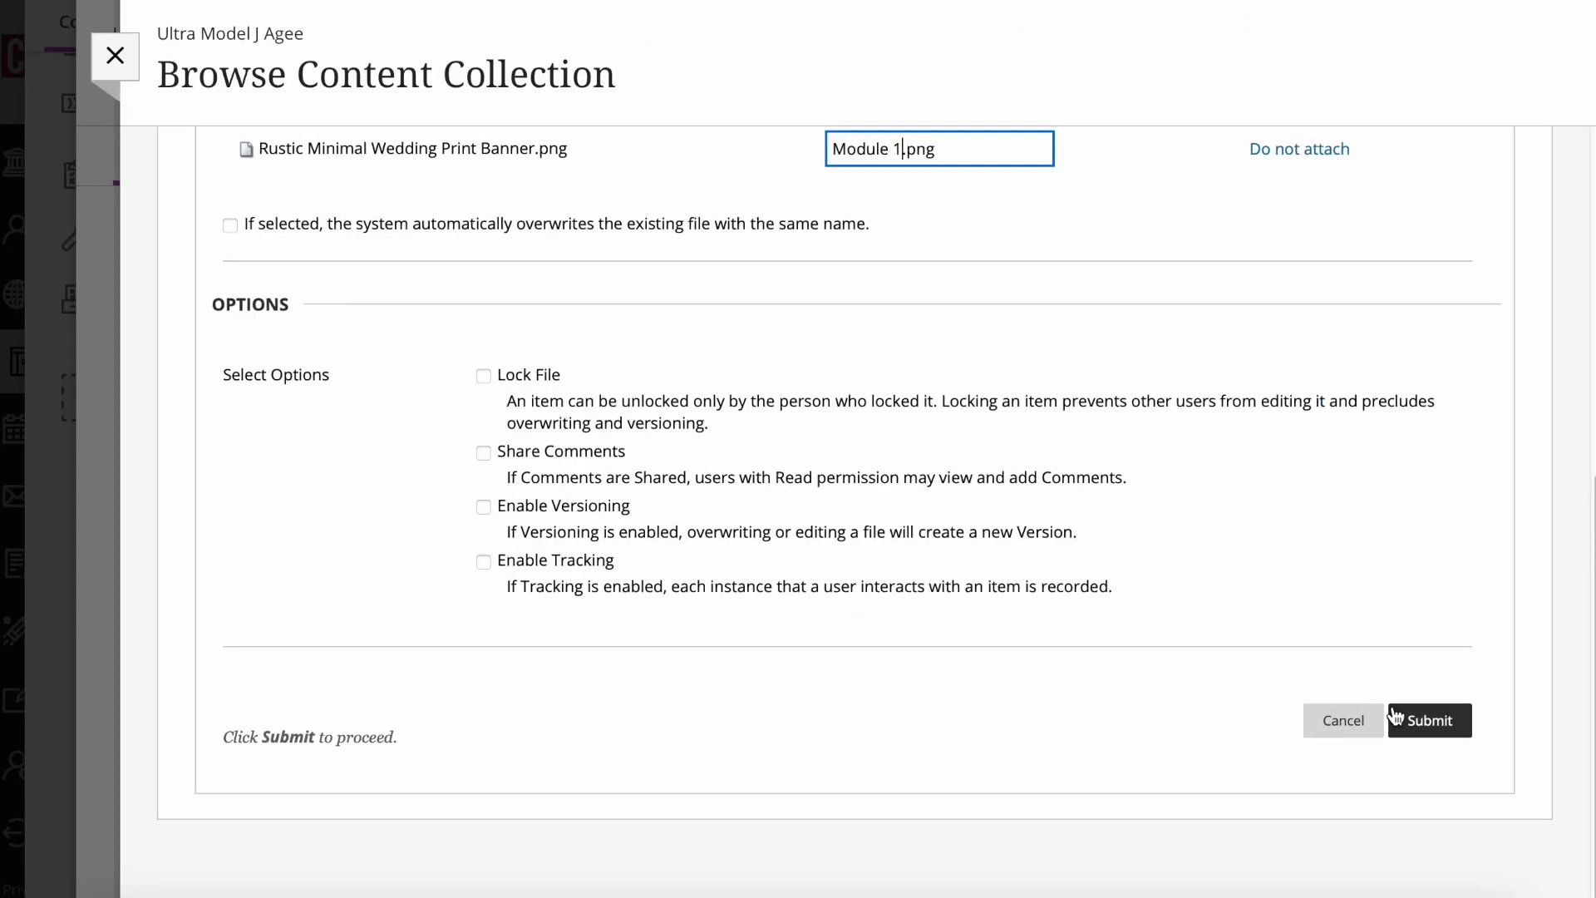
pyautogui.click(1455, 730)
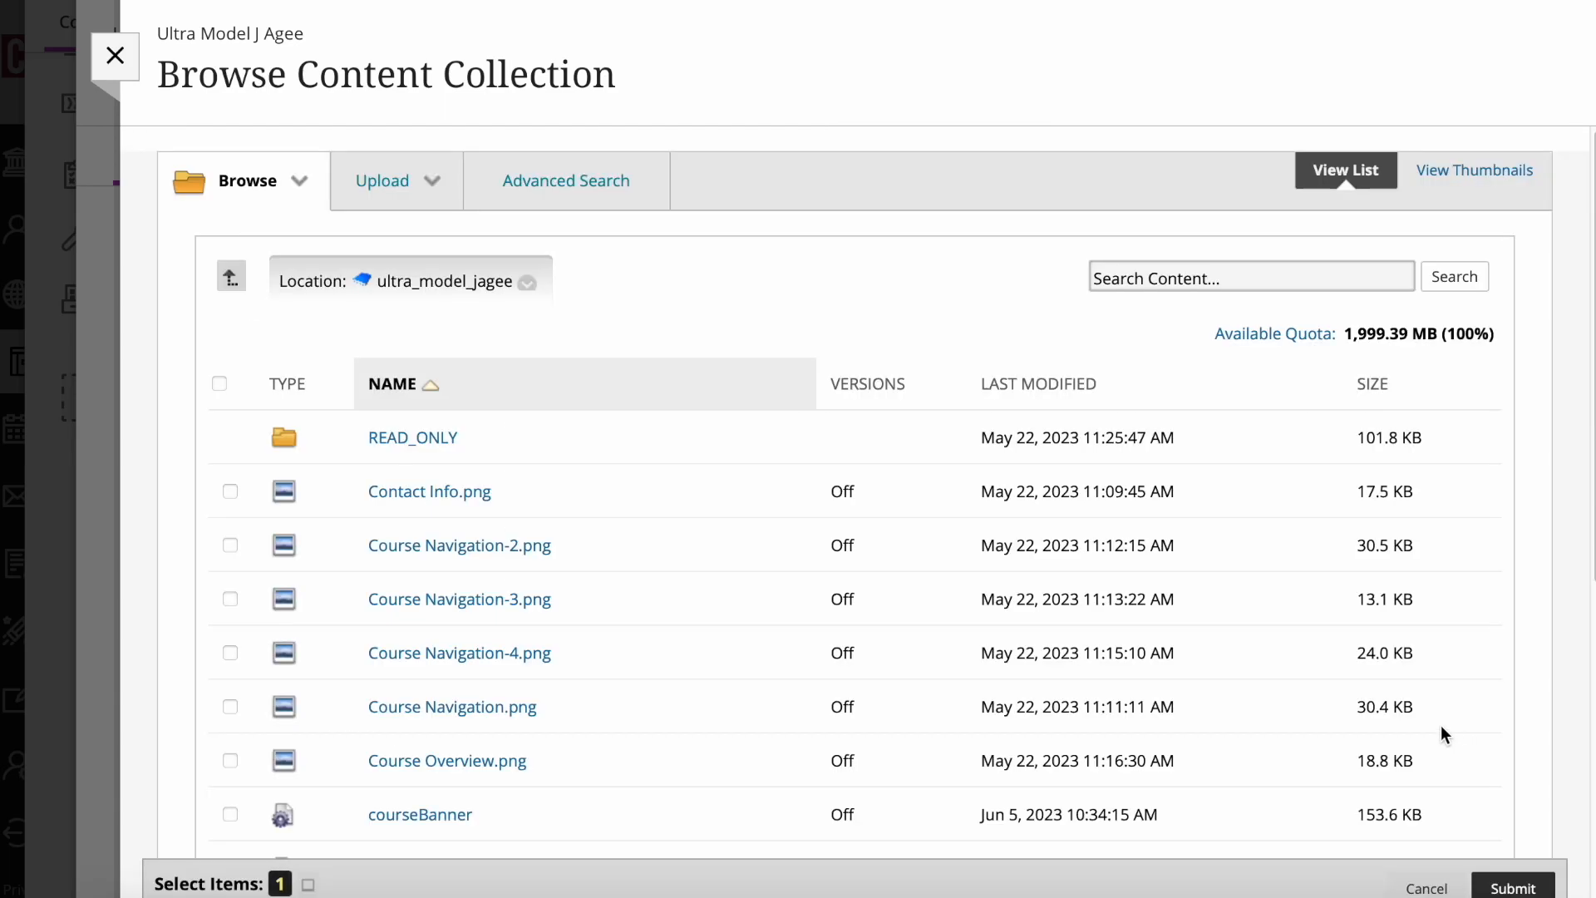
# Step: Insert the uploaded Module 1.png into the document's content block and save its file options
pyautogui.scroll(-5, 710, 521)
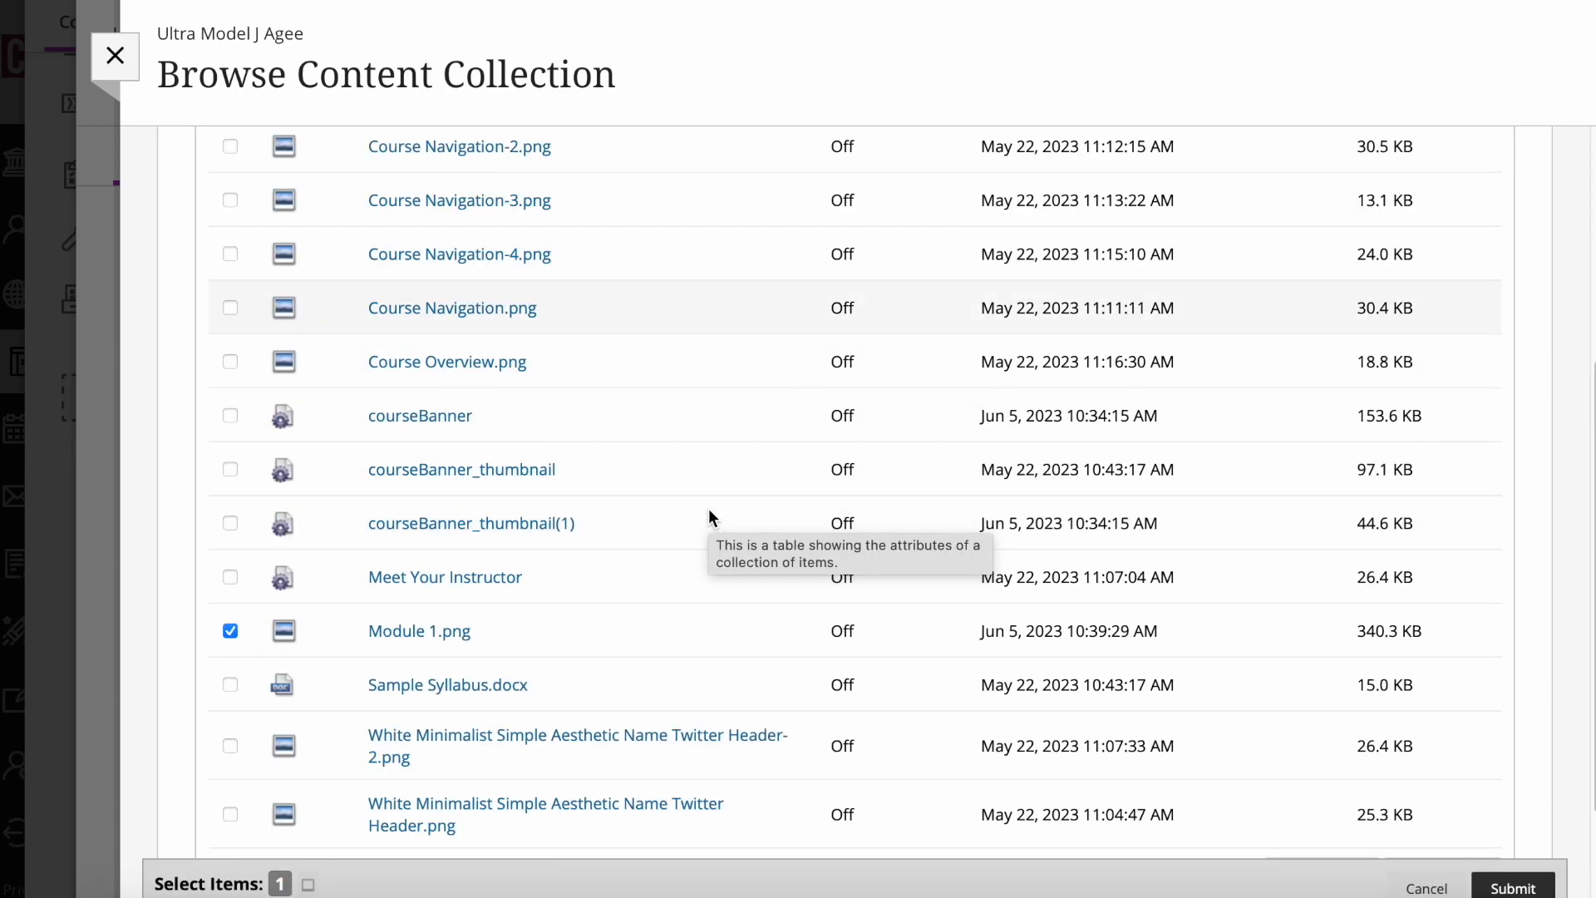
pyautogui.click(1513, 886)
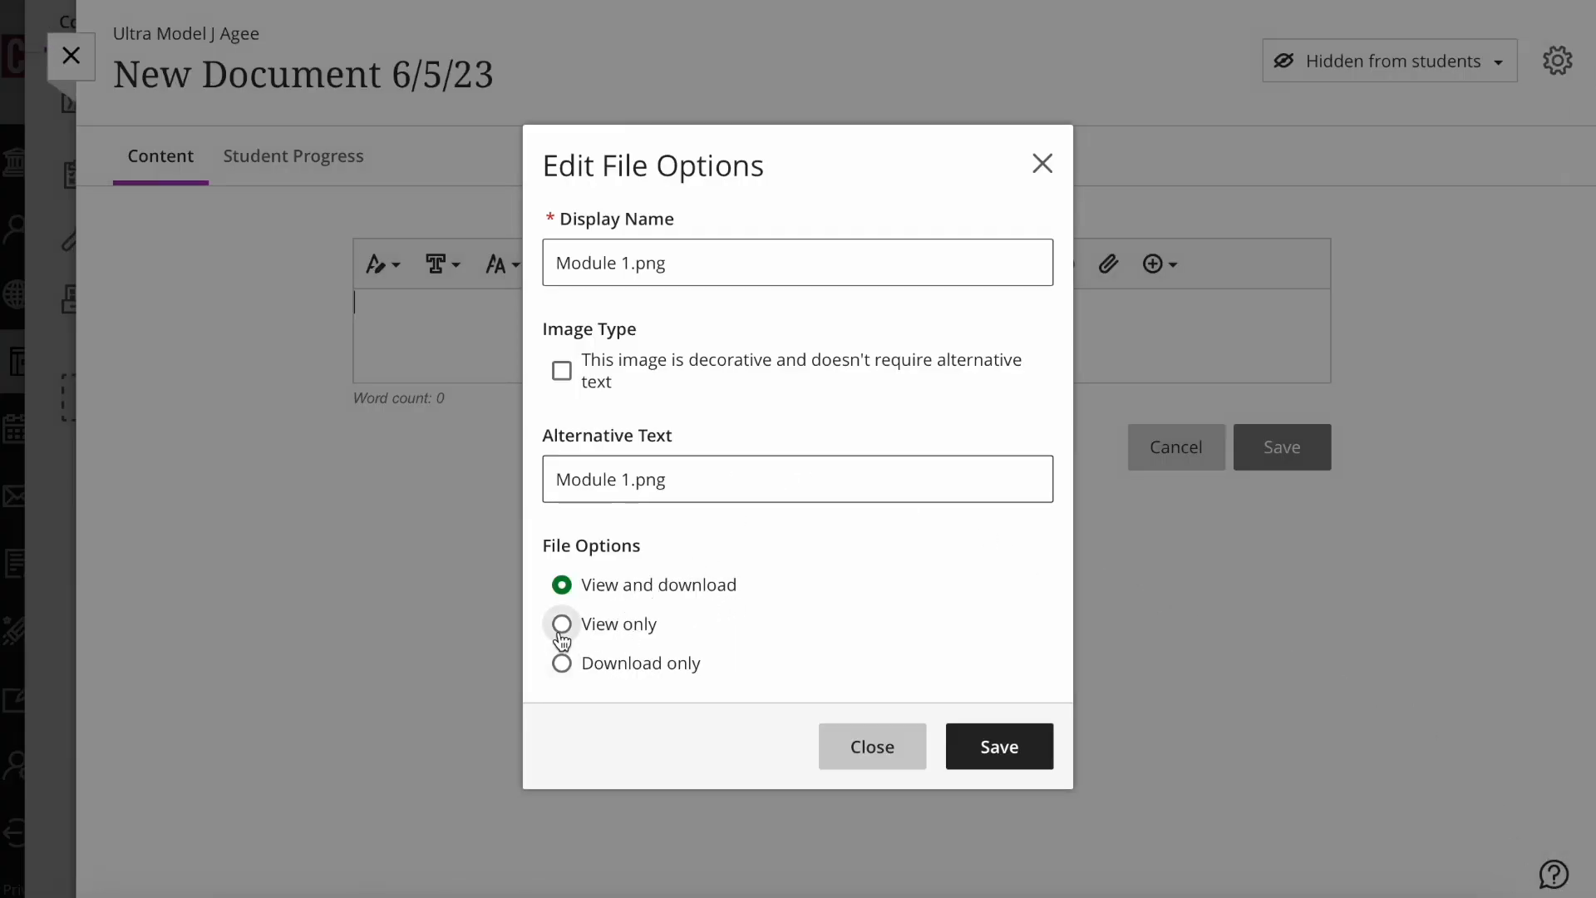
pyautogui.click(970, 740)
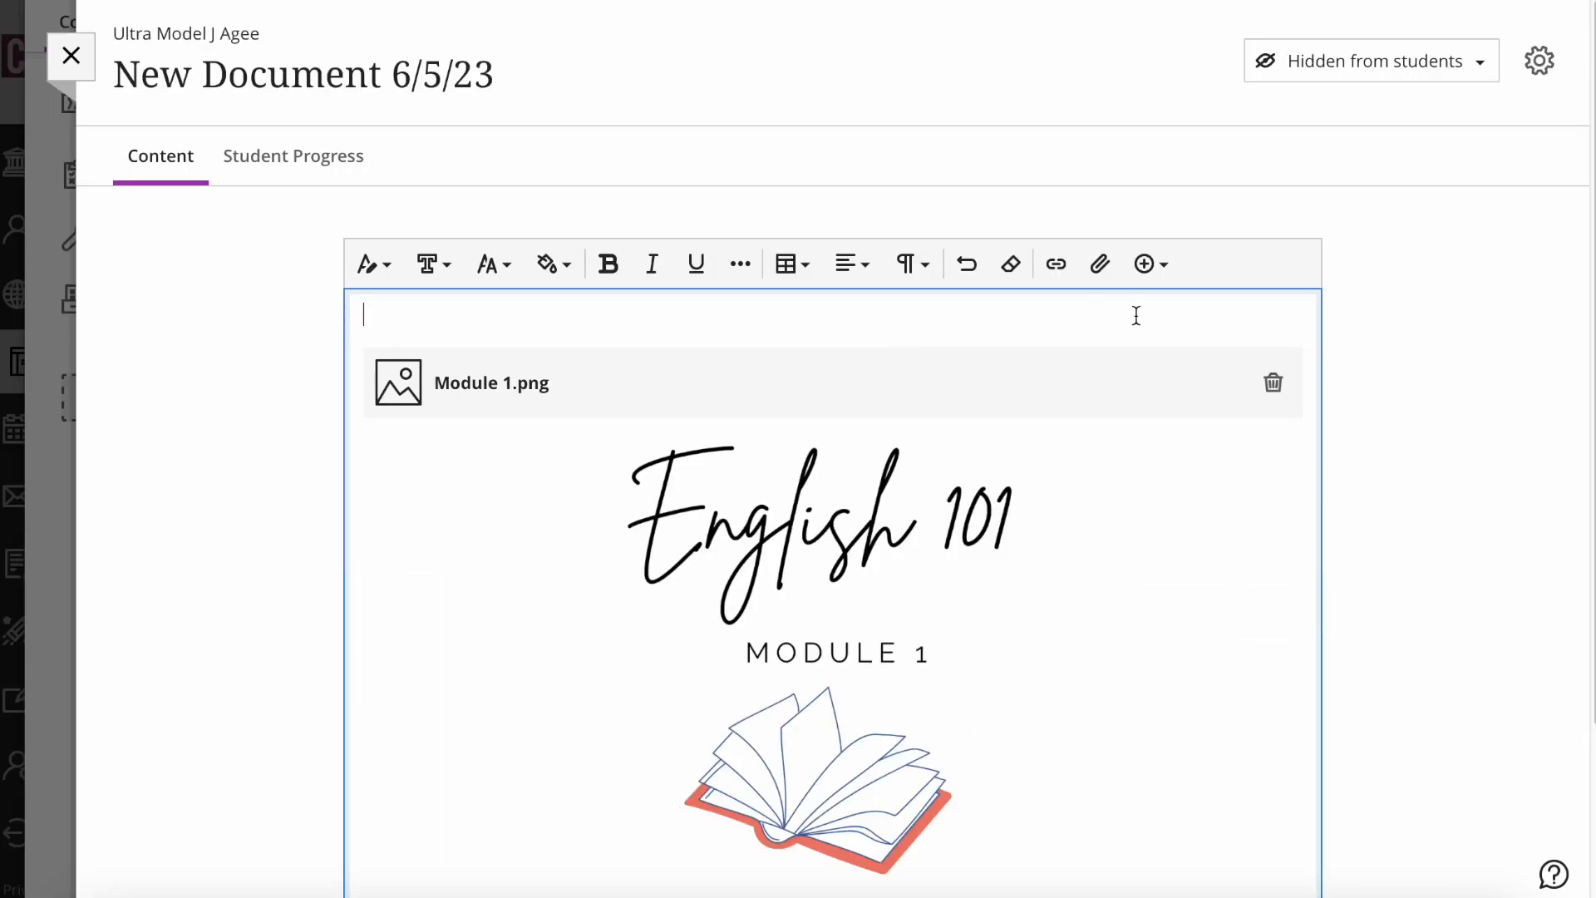
pyautogui.scroll(-3, 1151, 347)
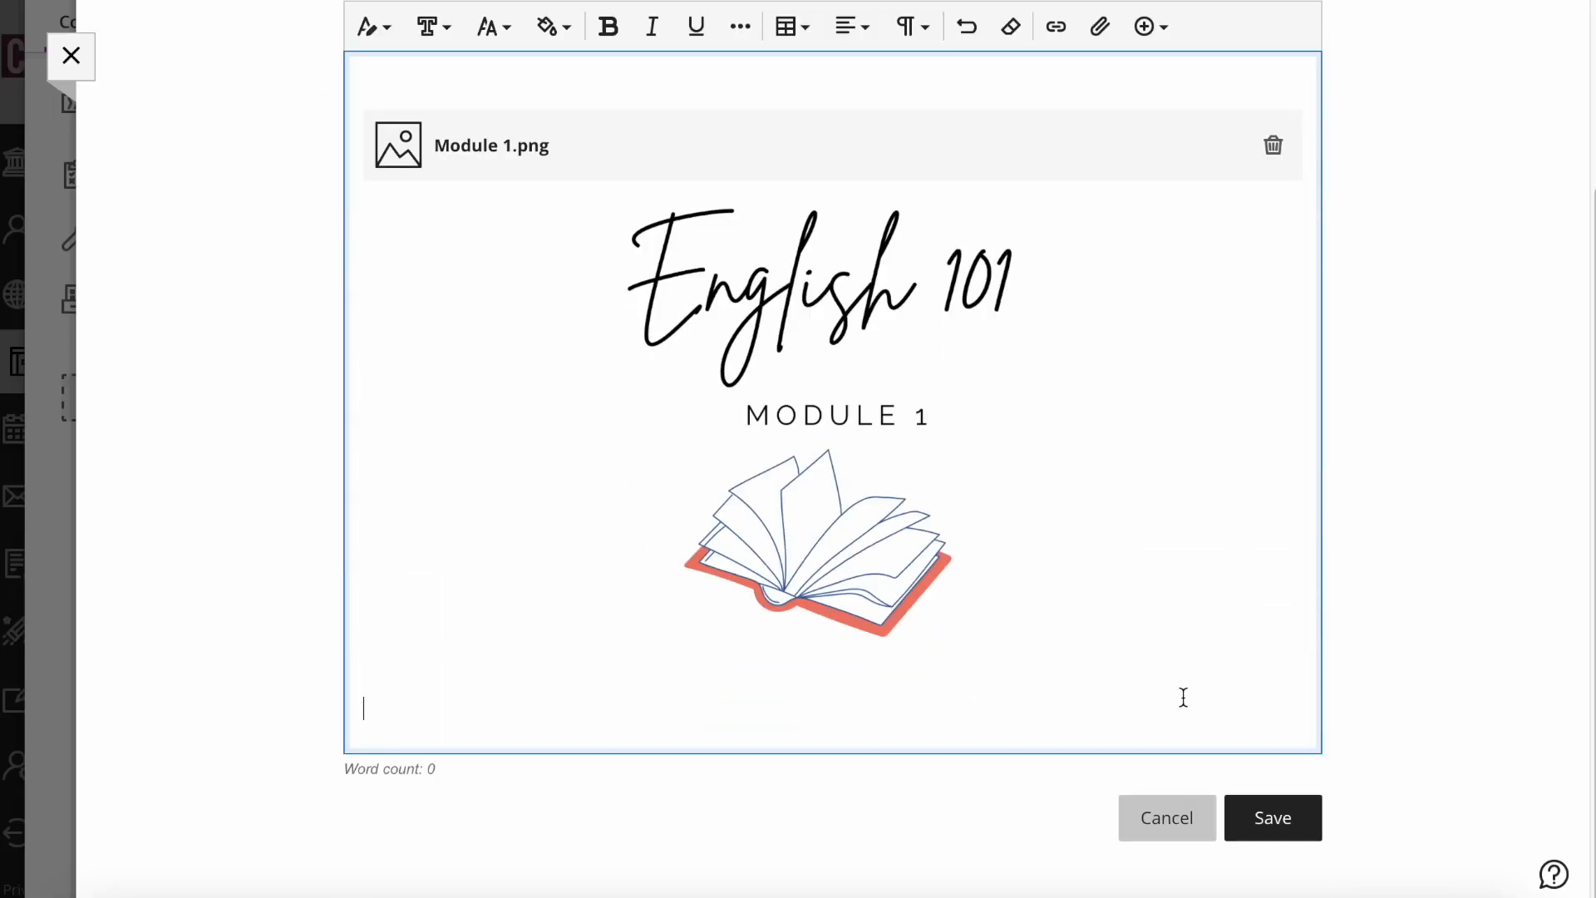
pyautogui.write('Welcome to English 101. Please see the textbook that we will ')
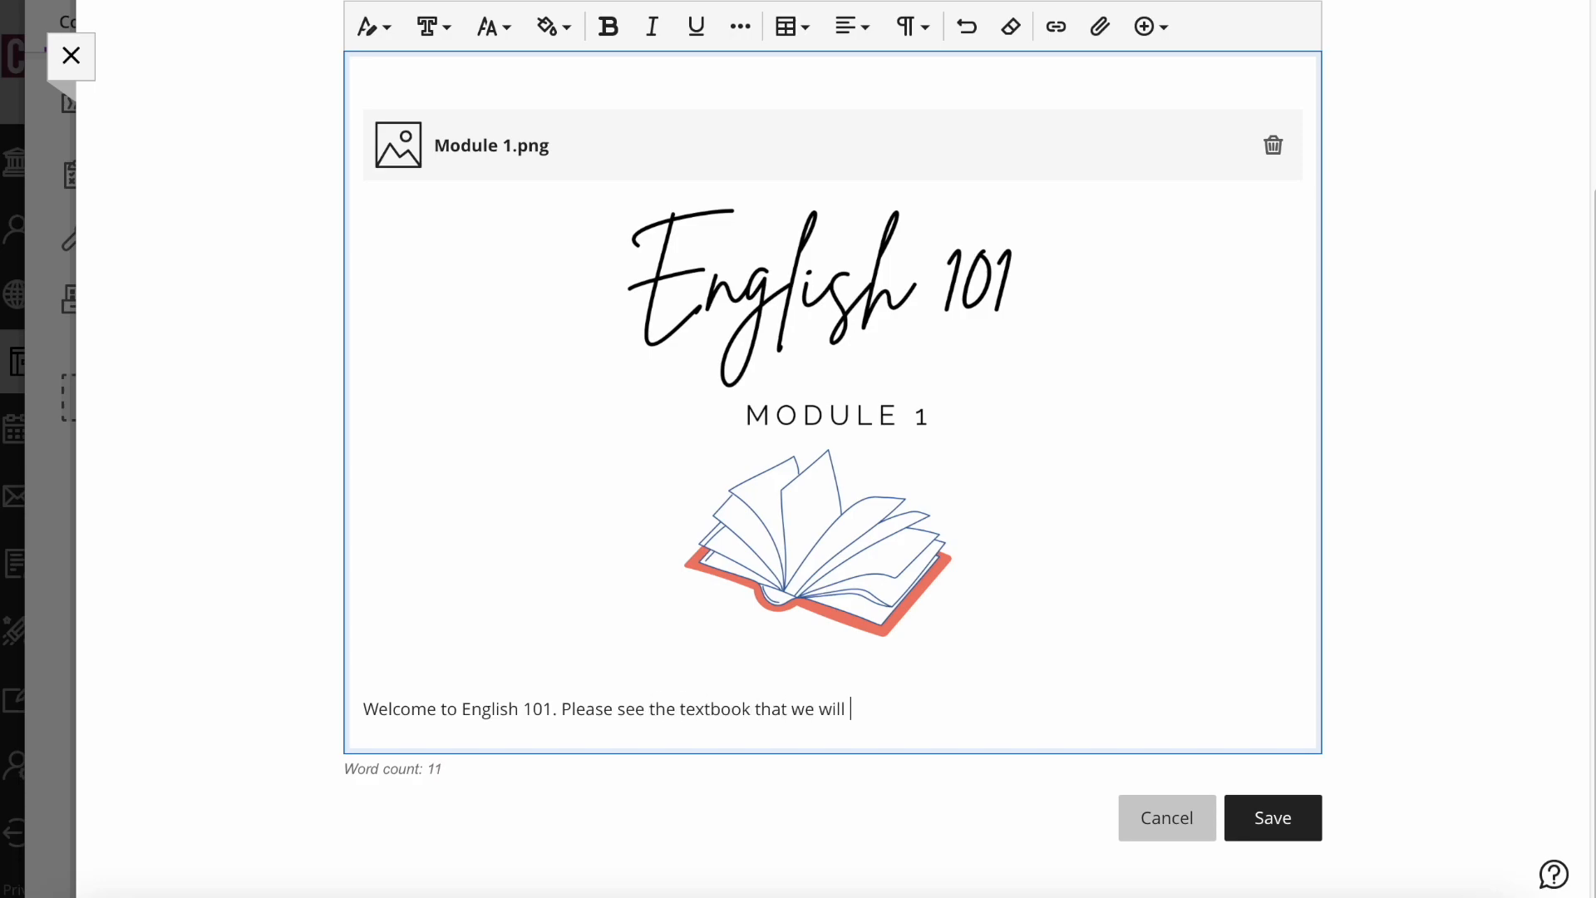
pyautogui.write('be using in this class pictured above. The text is also titled "INSERT TITLE HERE" and the ISBN is "000000000')
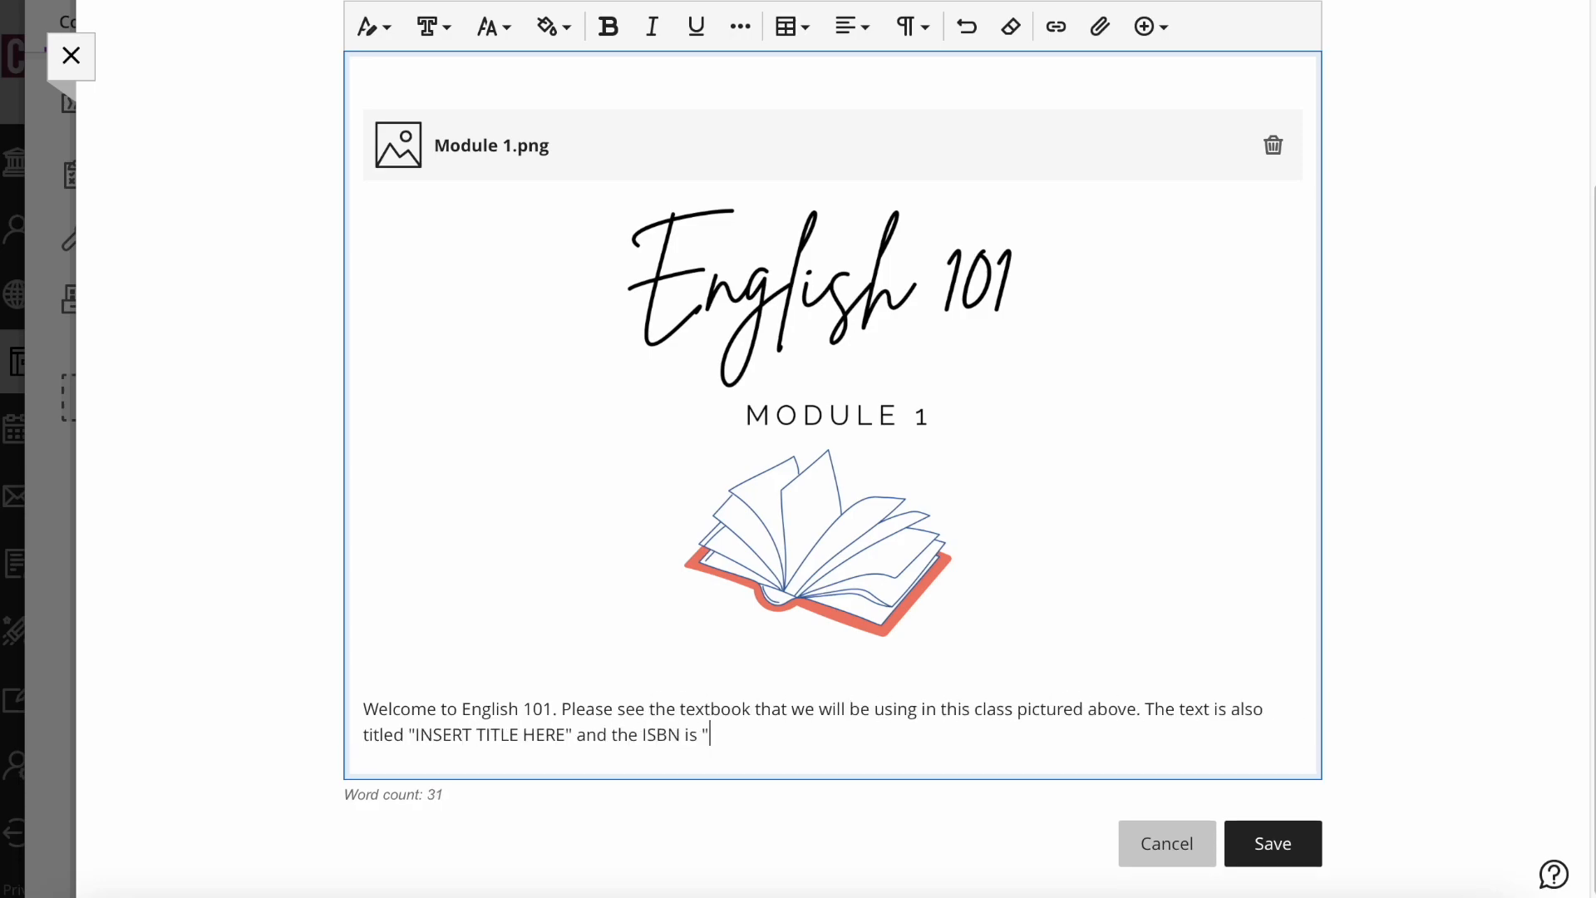
pyautogui.write('0000".')
# Step: Center-align the welcome paragraph below the banner and save the content block
pyautogui.moveTo(849, 735); pyautogui.dragTo(364, 709)
pyautogui.click(850, 31)
pyautogui.click(883, 74)
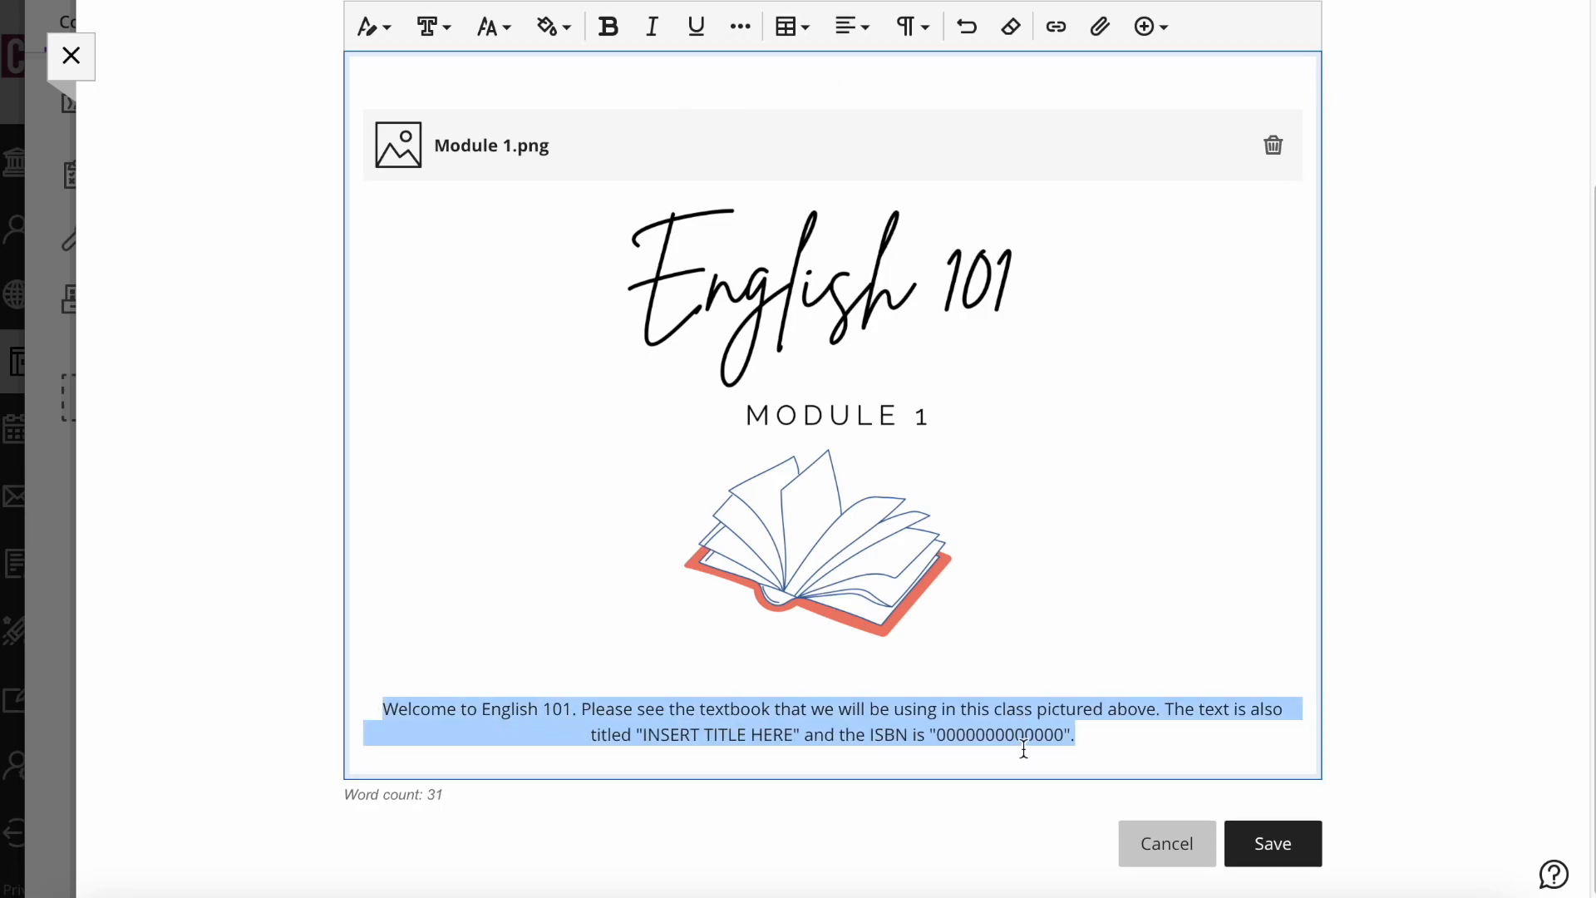
pyautogui.click(1025, 747)
pyautogui.click(1272, 843)
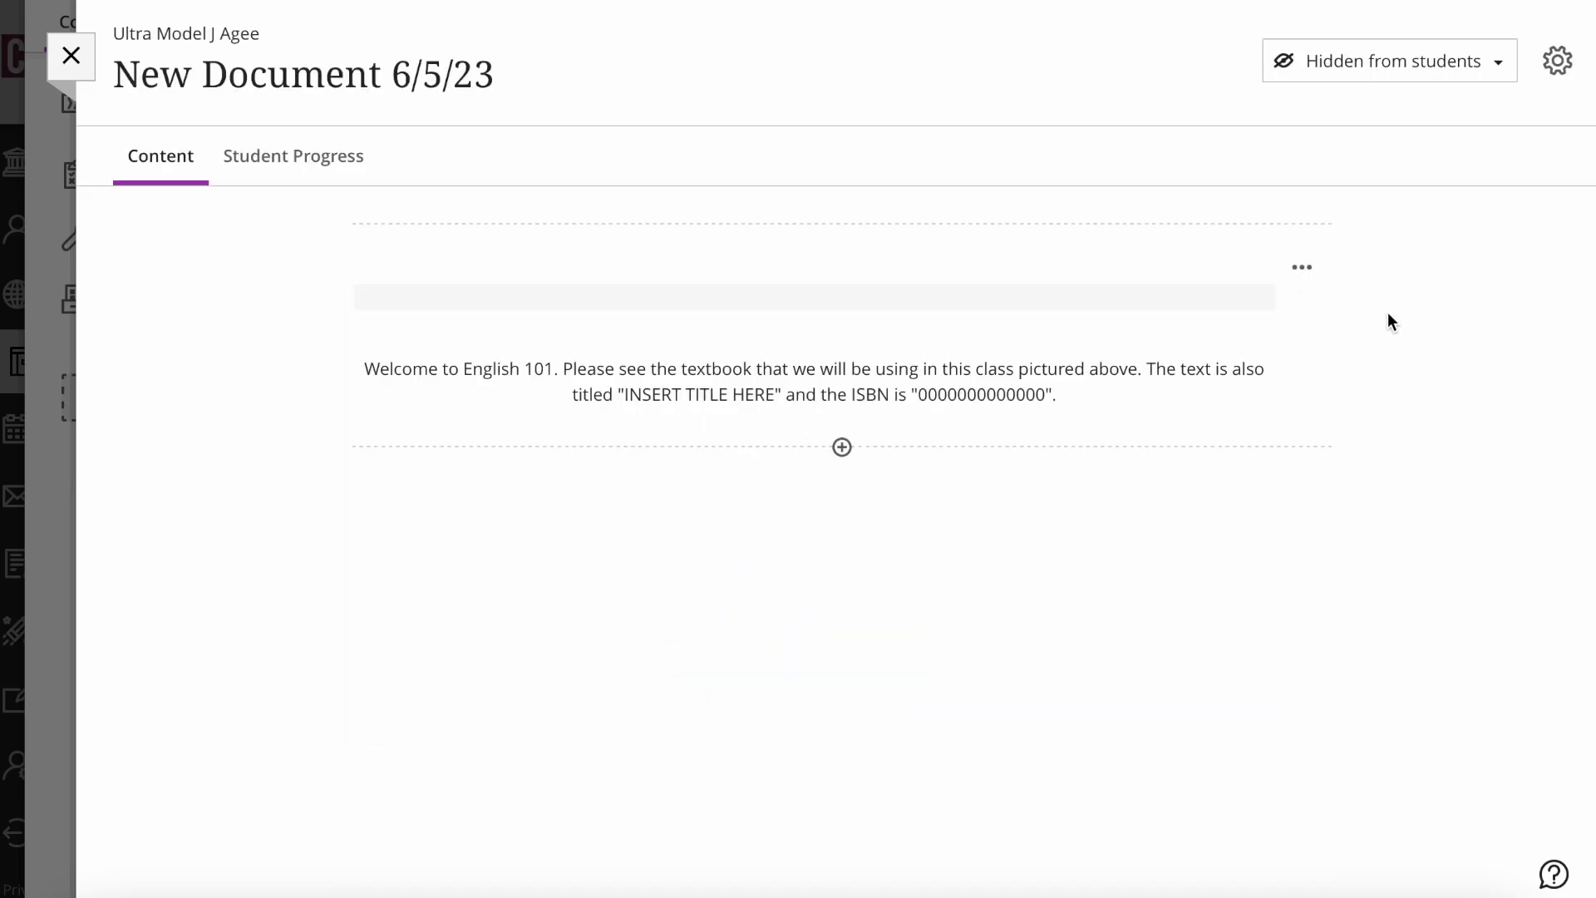
pyautogui.scroll(-1, 1510, 357)
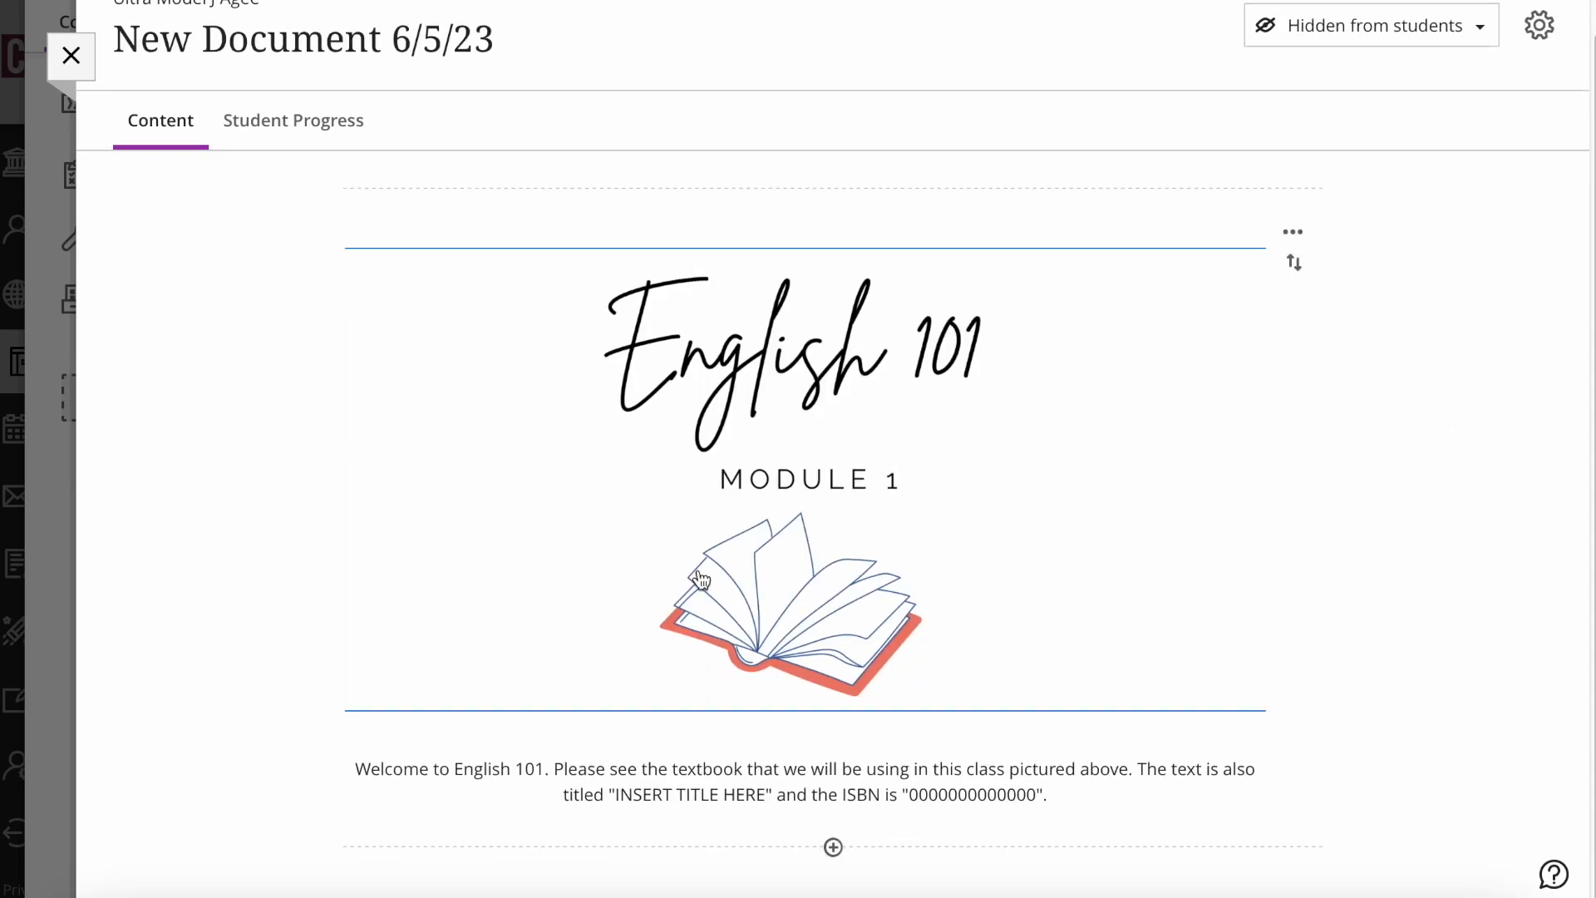